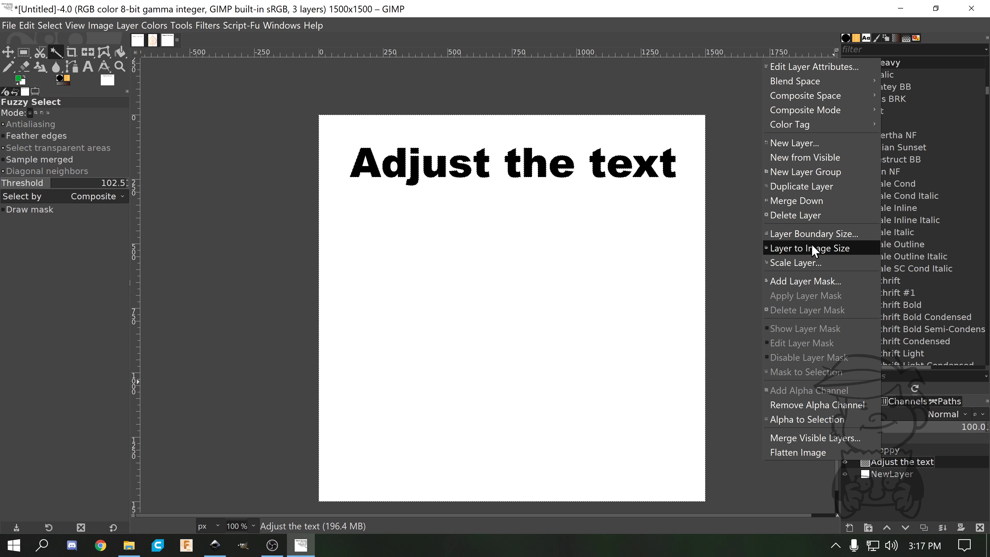
Examine the selection edges up close around the letters of the "Adjust the text" heading.
click(735, 223)
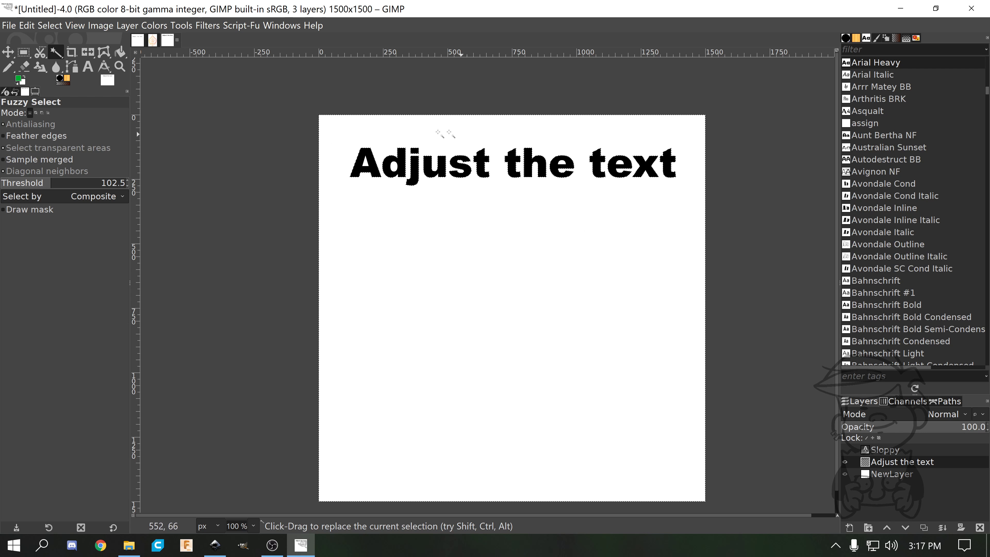
scroll(329, 150, up, 2)
scroll(335, 150, down, 2)
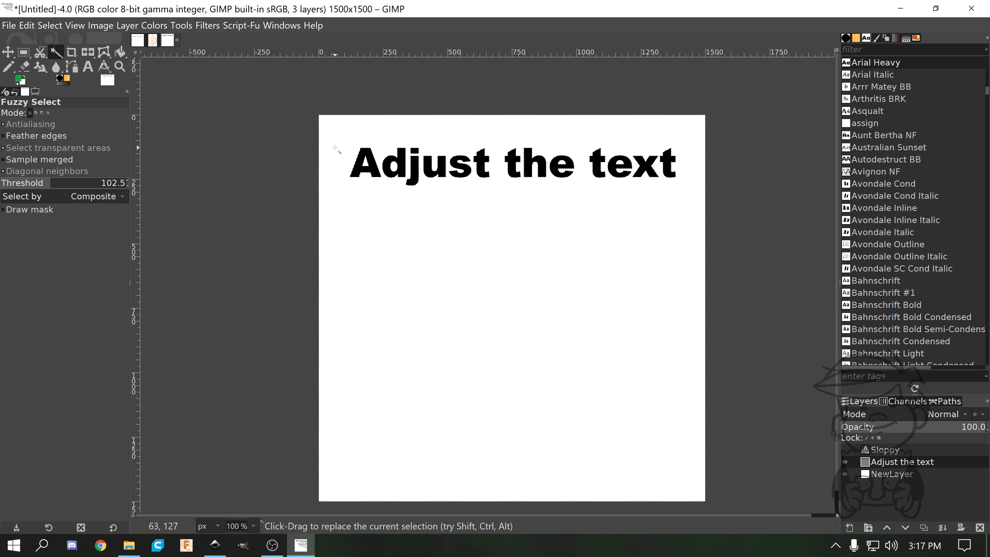
scroll(335, 141, up, 3)
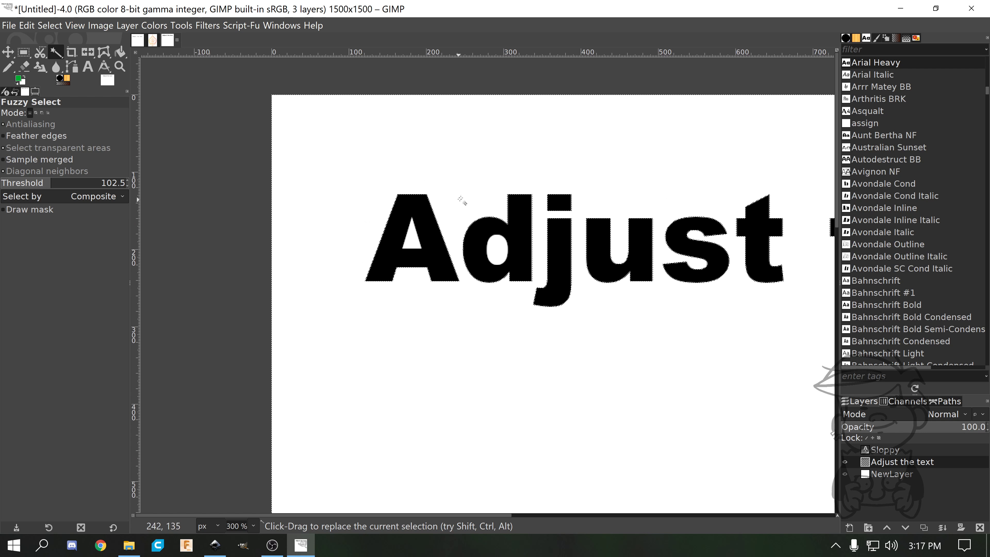
scroll(462, 201, up, 5)
scroll(500, 195, up, 6)
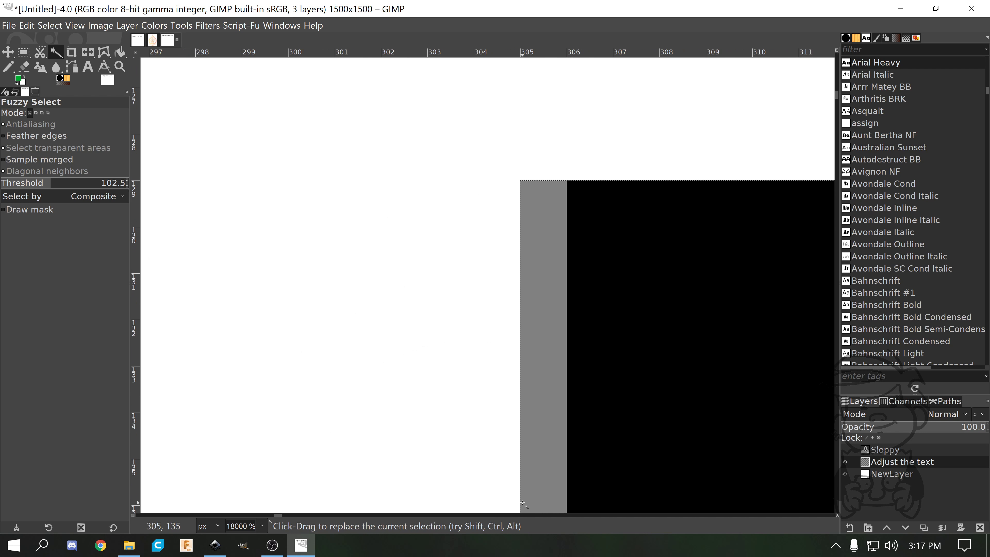
scroll(433, 191, down, 8)
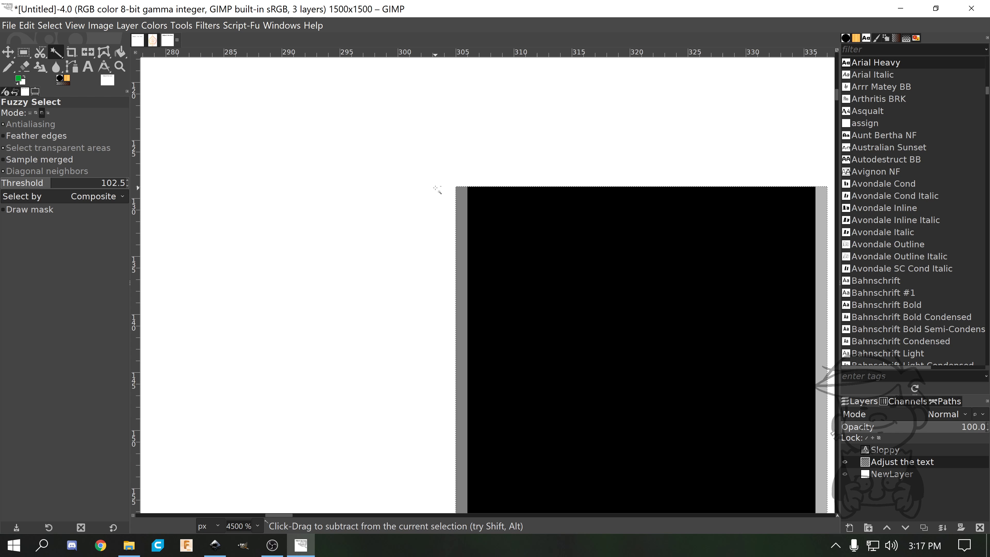
scroll(640, 243, up, 2)
drag(639, 244, 640, 243)
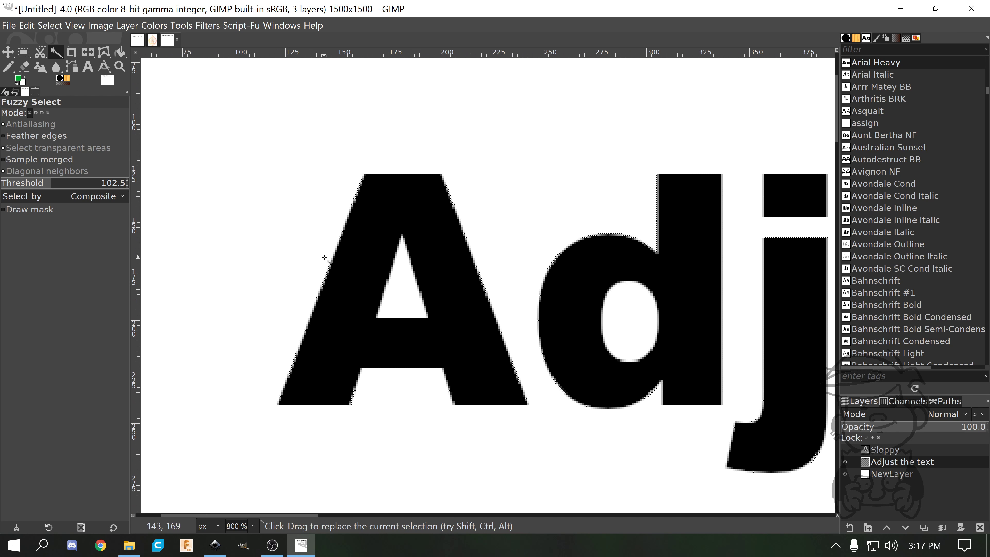
scroll(351, 259, down, 3)
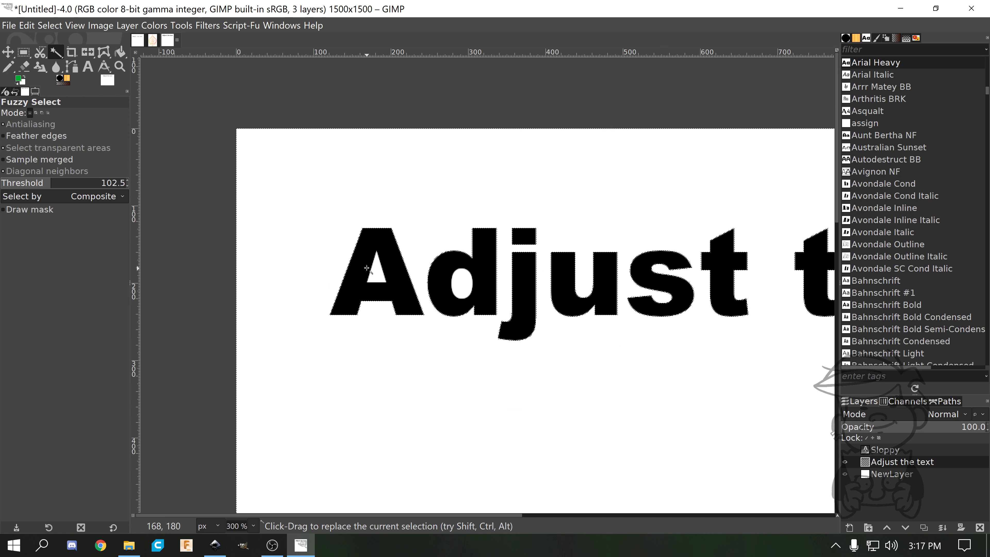
drag(469, 283, 176, 303)
scroll(740, 288, down, 3)
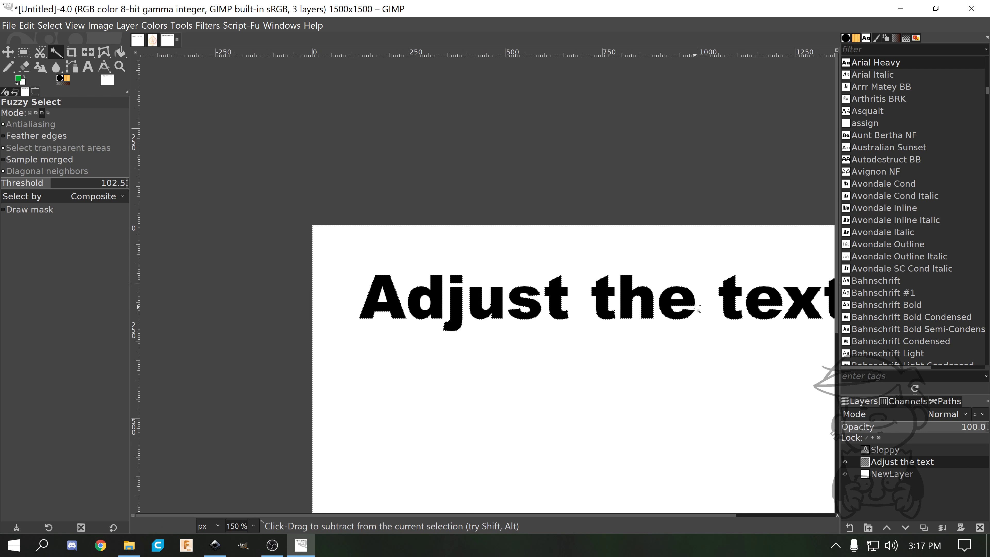
drag(653, 301, 605, 252)
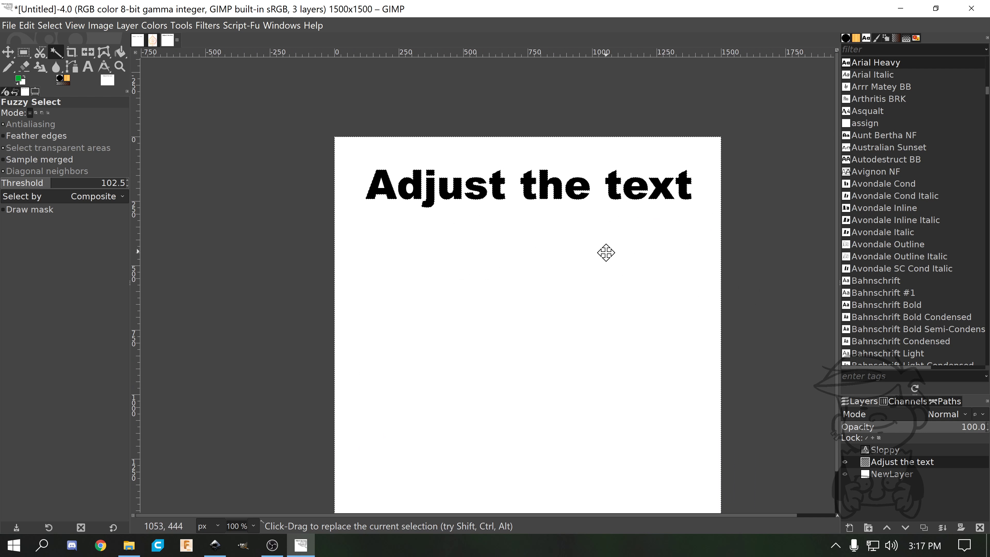
Delete the selected background from NewLayer and check the result by hiding and reshowing the Adjust the text layer.
click(880, 475)
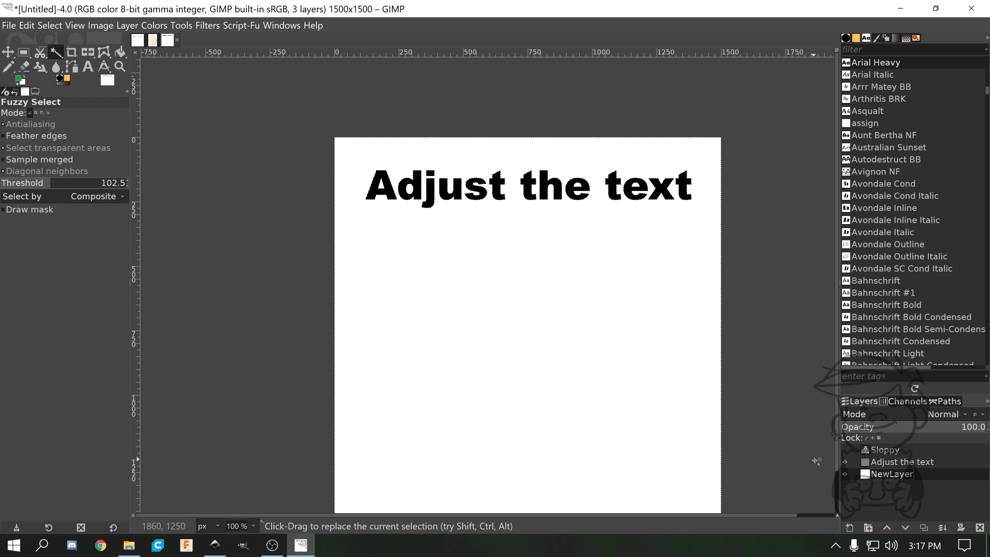
right_click(868, 475)
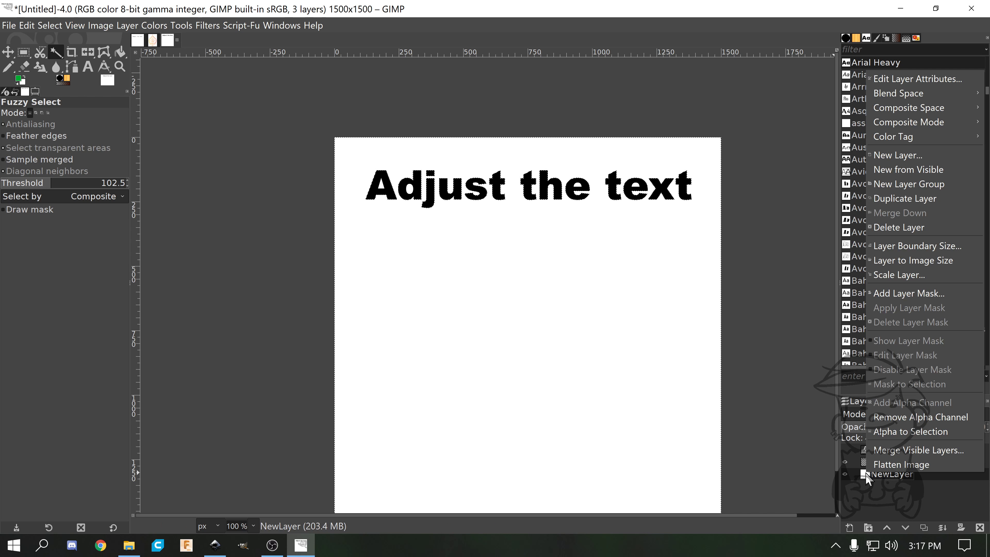
click(770, 443)
key(Delete)
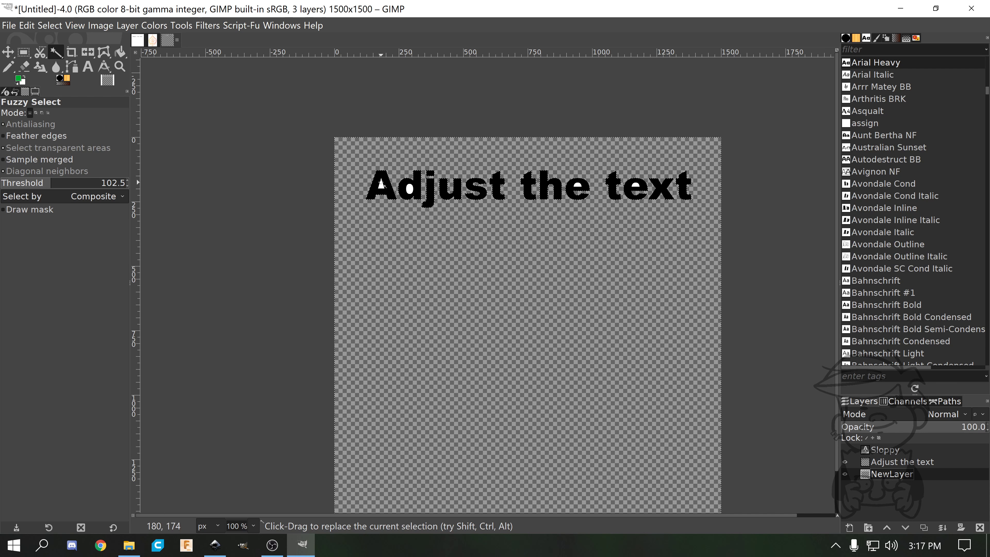
click(845, 461)
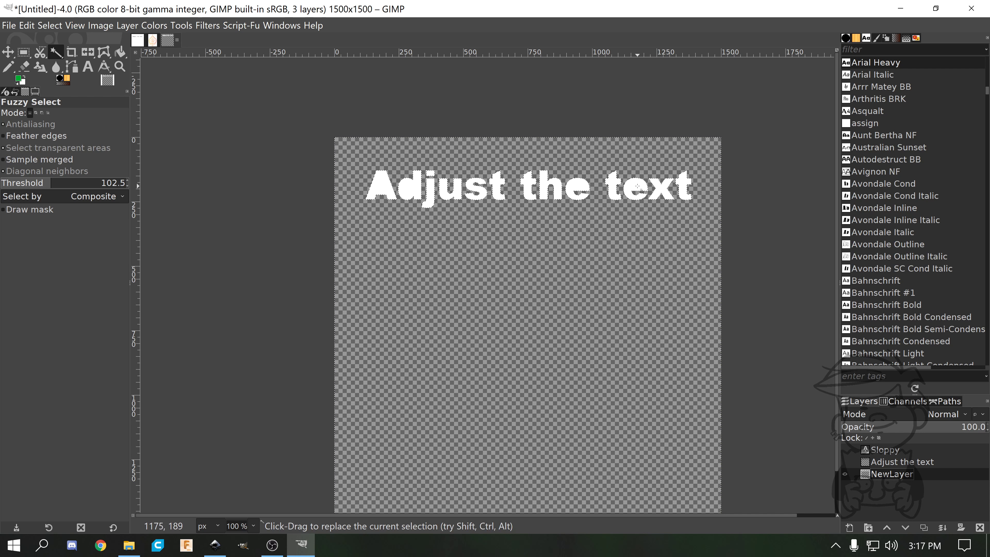
click(845, 462)
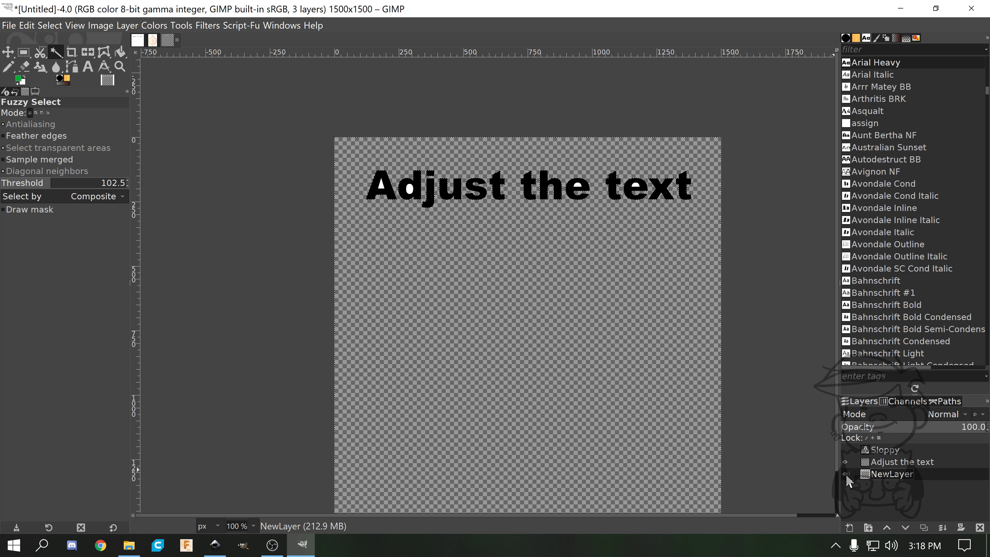
On the Adjust the text layer, fuzzy-select the outer background and add the enclosed areas of the letters A, d and both e's.
click(871, 463)
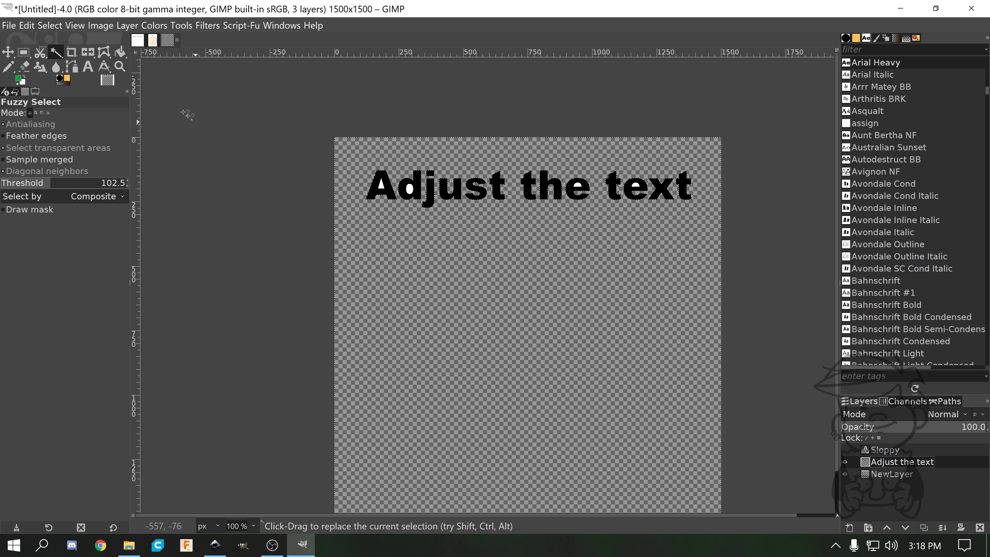
click(391, 166)
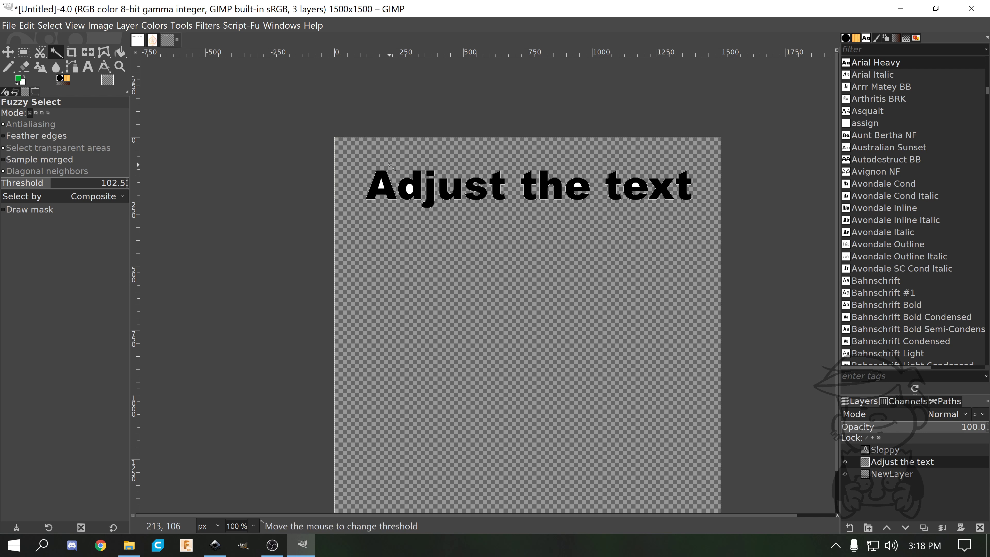
ctrl+scroll(382, 174, up, 5)
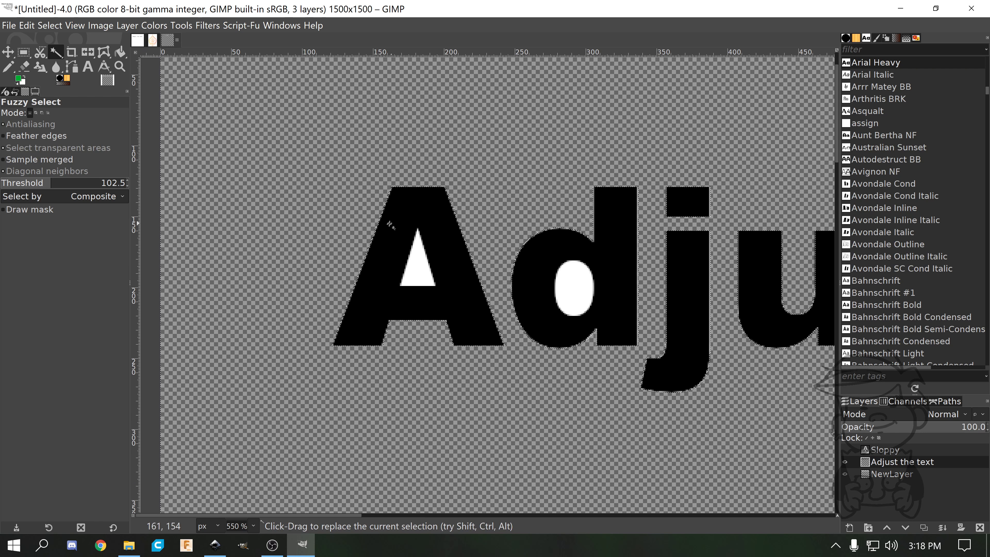
shift+click(423, 265)
shift+click(571, 291)
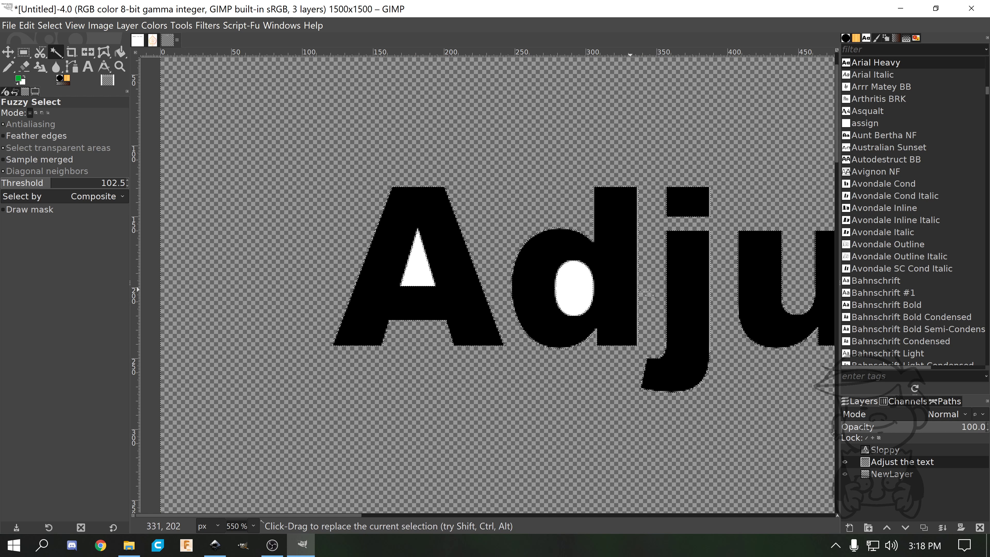
key(space)
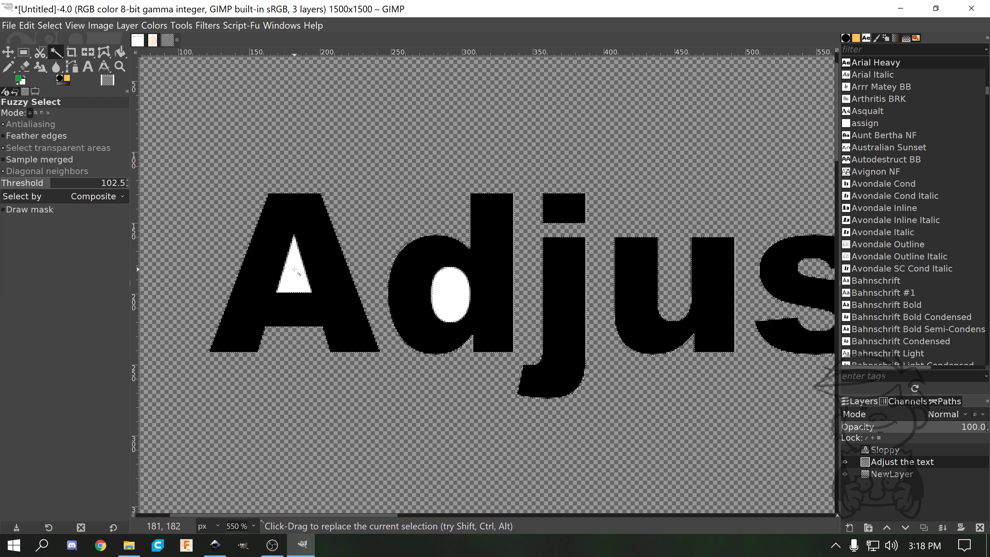
key(space)
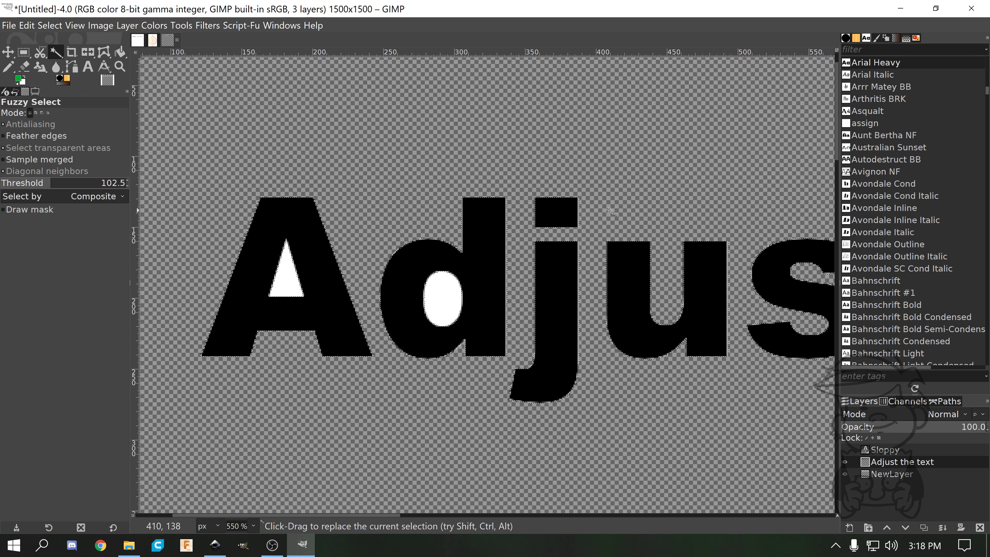
drag(747, 278, 408, 276)
mouse_move(750, 294)
mouse_down()
mouse_move(466, 286)
mouse_move(376, 299)
mouse_up()
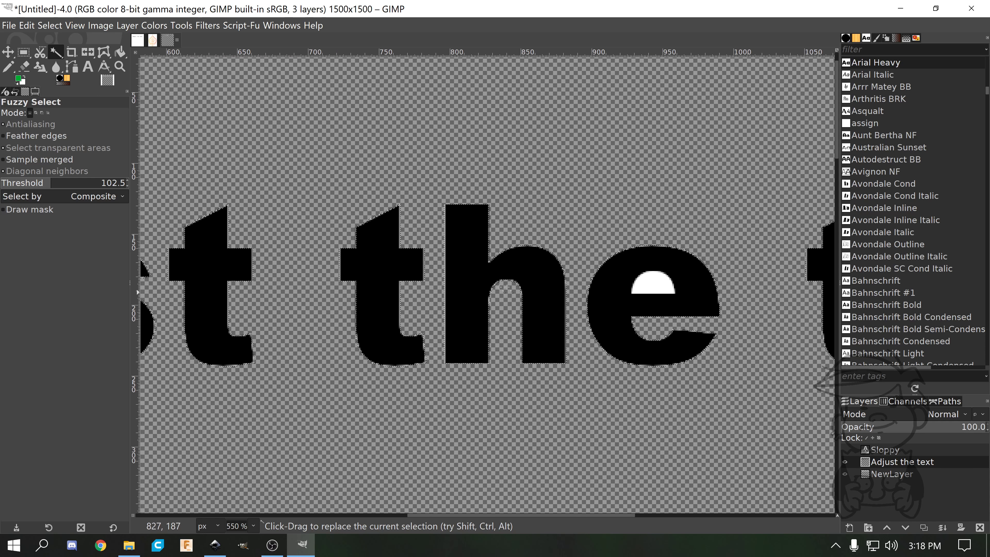
shift+click(655, 287)
drag(776, 286, 457, 294)
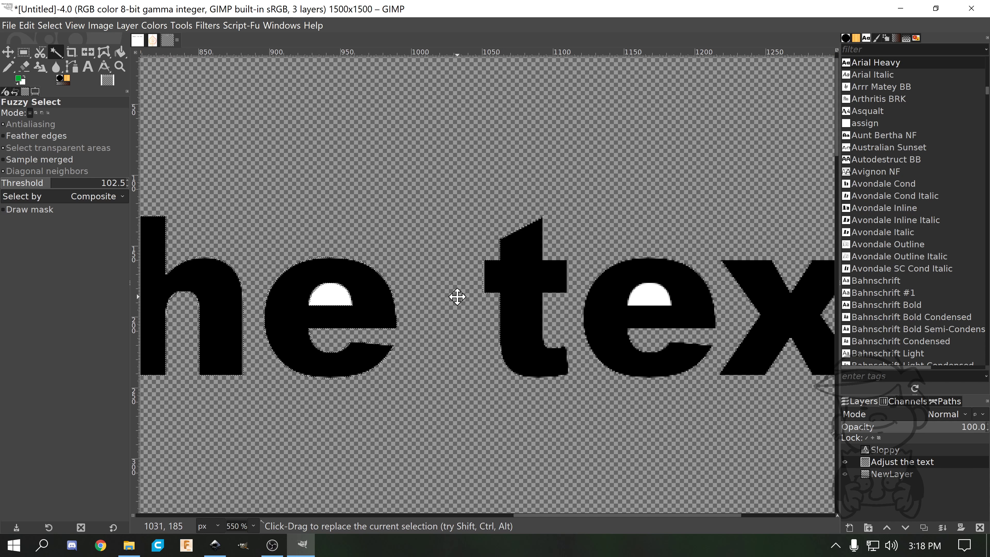
shift+click(670, 298)
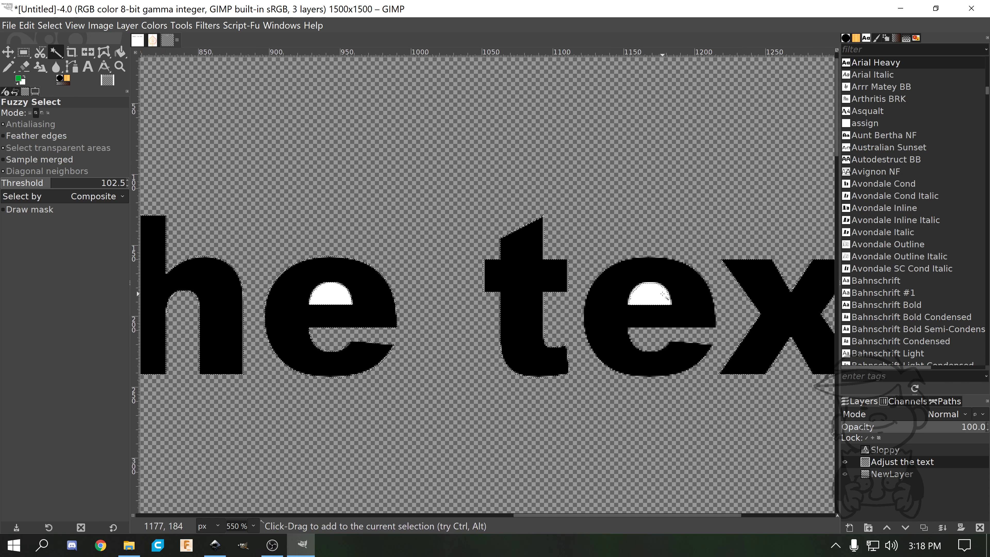
Try to delete the selected areas from the Adjust the text layer and undo the deletion.
scroll(662, 293, down, 9)
scroll(666, 292, up, 10)
scroll(646, 291, down, 1)
scroll(648, 291, down, 4)
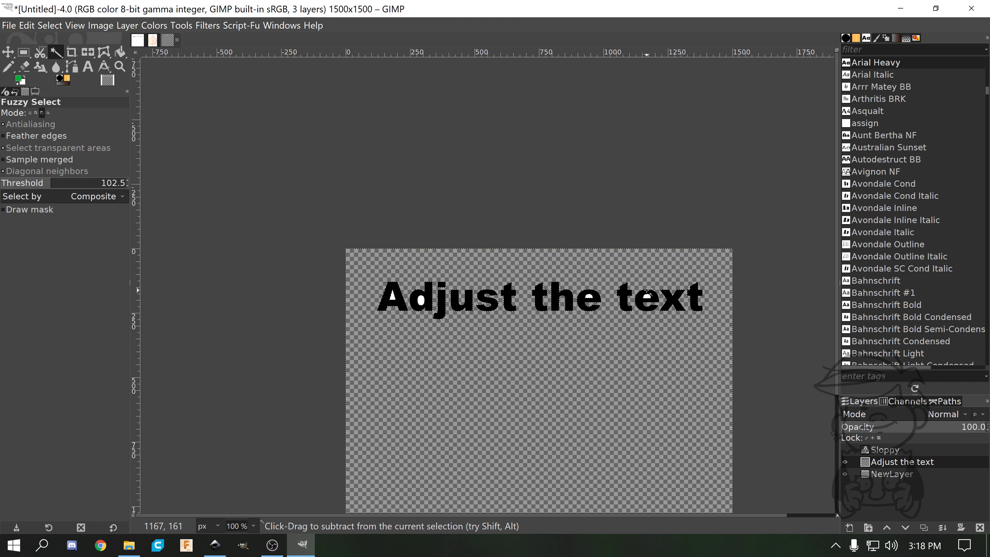
key(Delete)
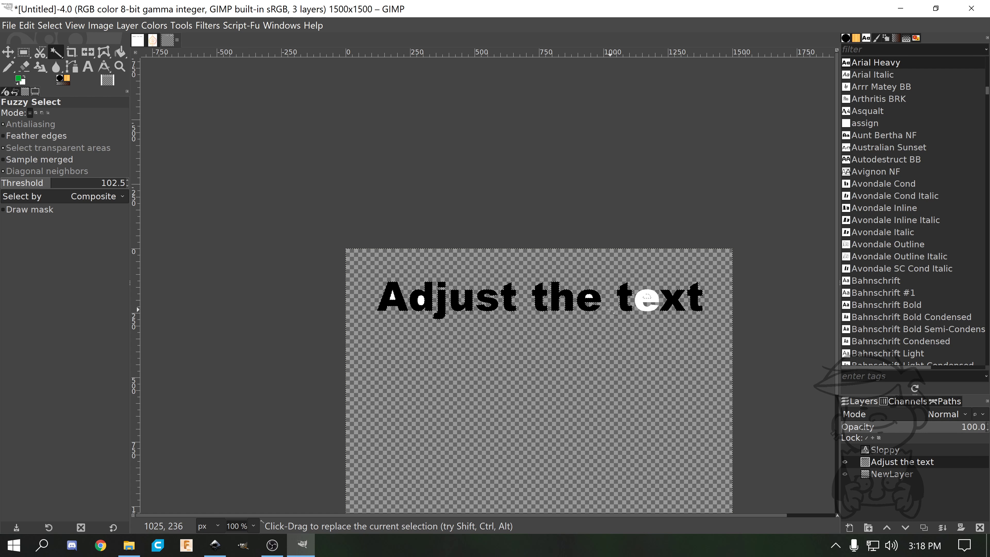
key(ctrl+z)
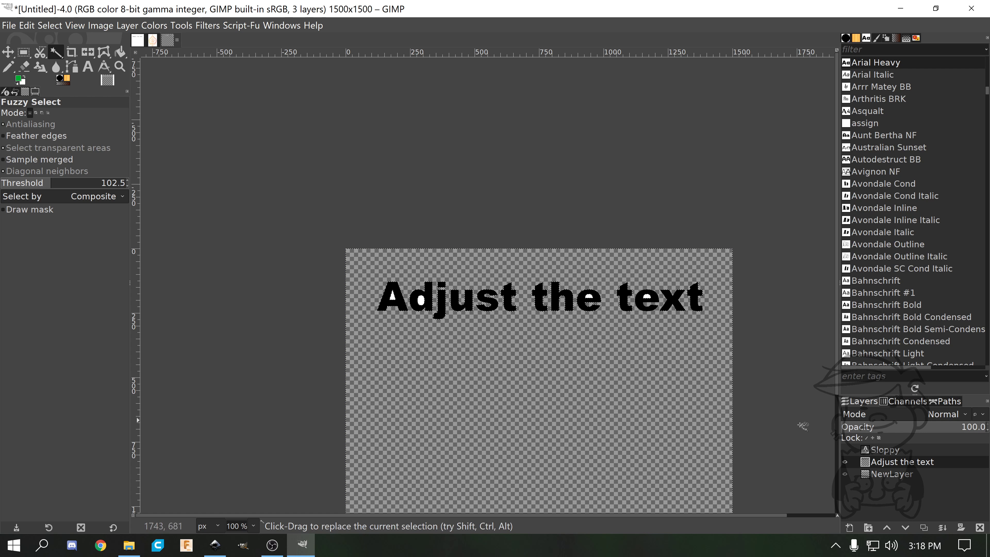
With the Adjust the text layer active, add the enclosed white areas of the letters to the selection again.
click(873, 472)
scroll(648, 306, up, 7)
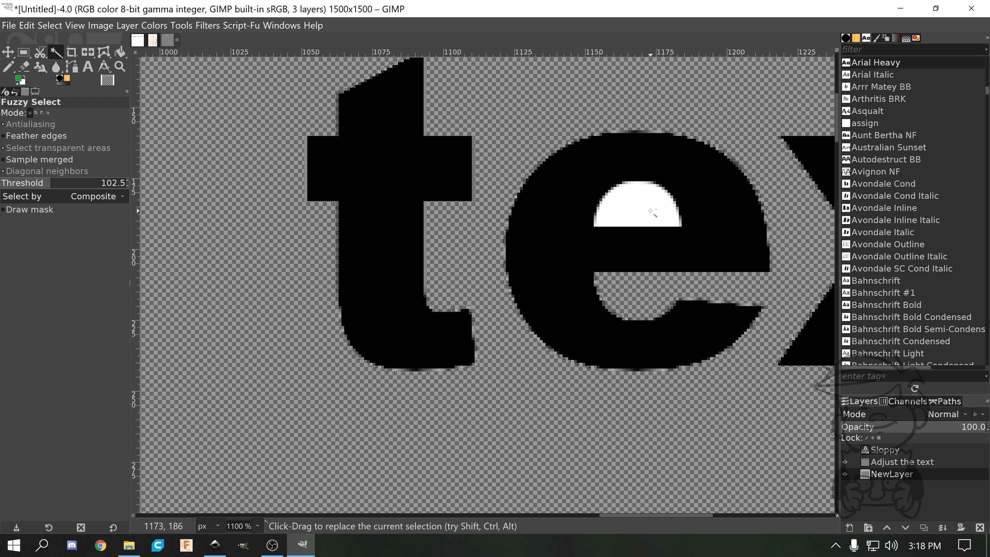
key(ctrl)
key(shift)
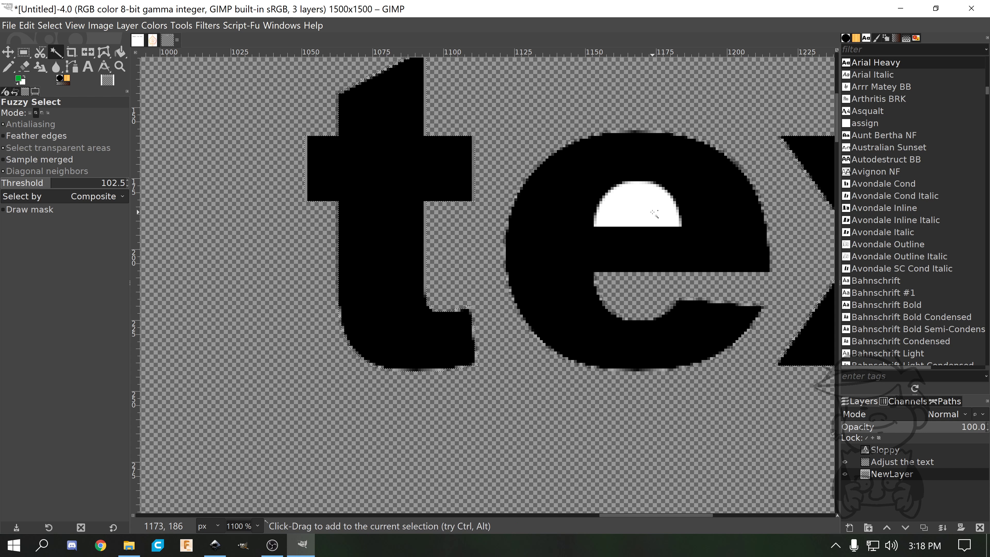
key(ctrl)
click(900, 462)
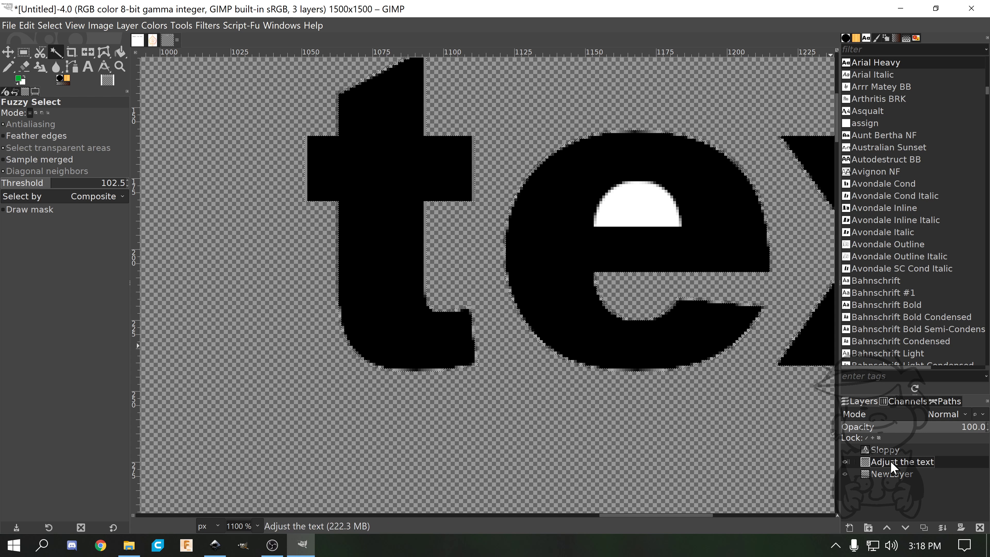
key(shift)
scroll(642, 211, down, 5)
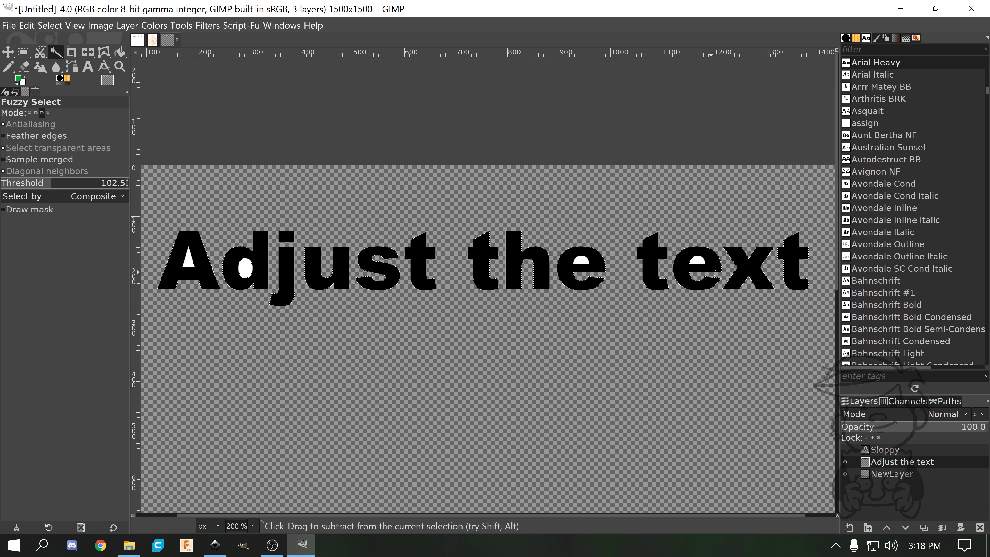
key(shift)
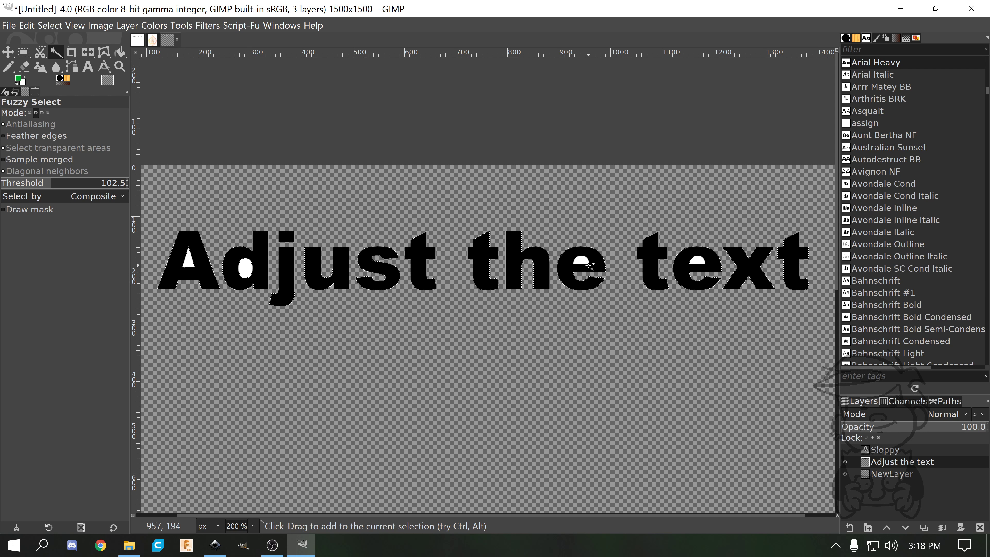
scroll(700, 291, down, 2)
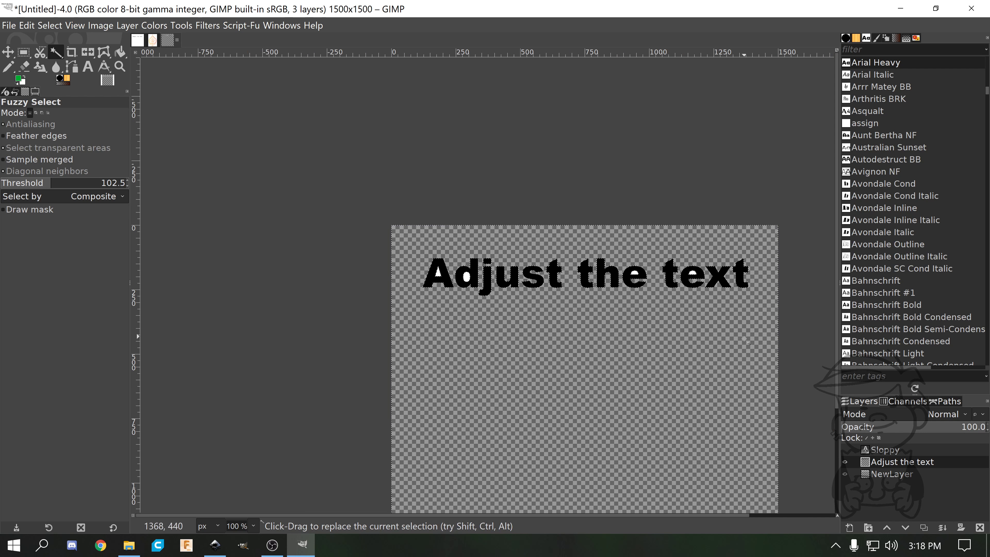
Delete the selected areas from NewLayer and check the result by hiding and reshowing the Adjust the text layer.
click(888, 474)
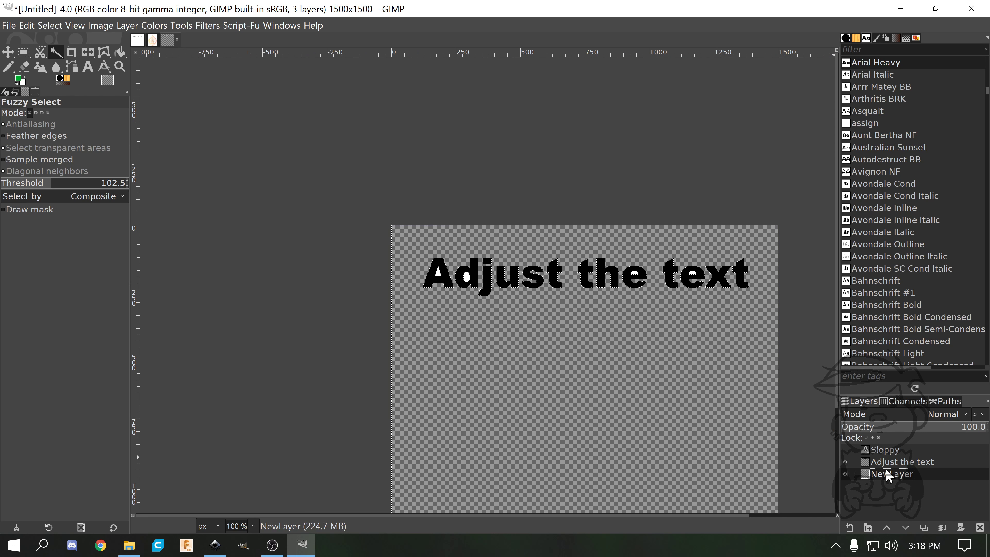
click(846, 462)
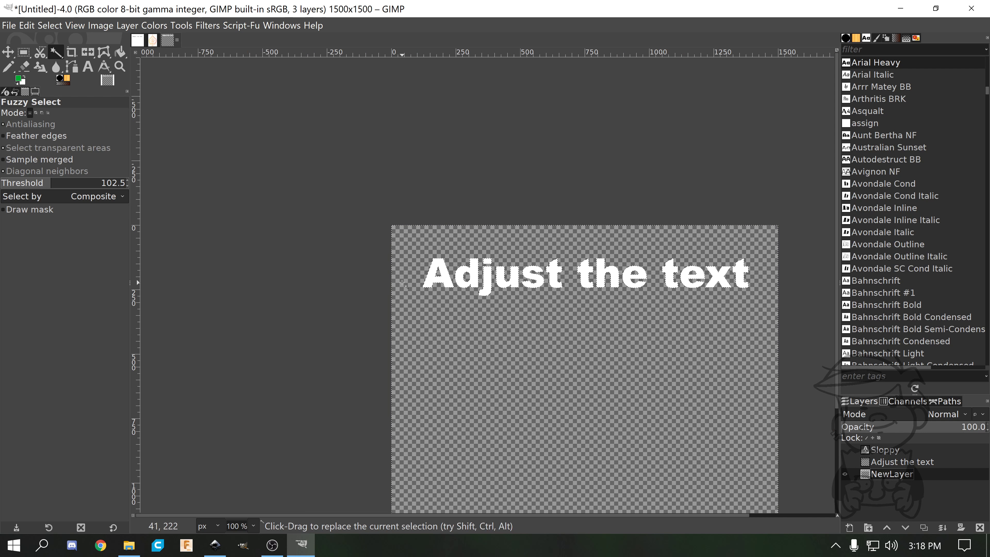
click(845, 462)
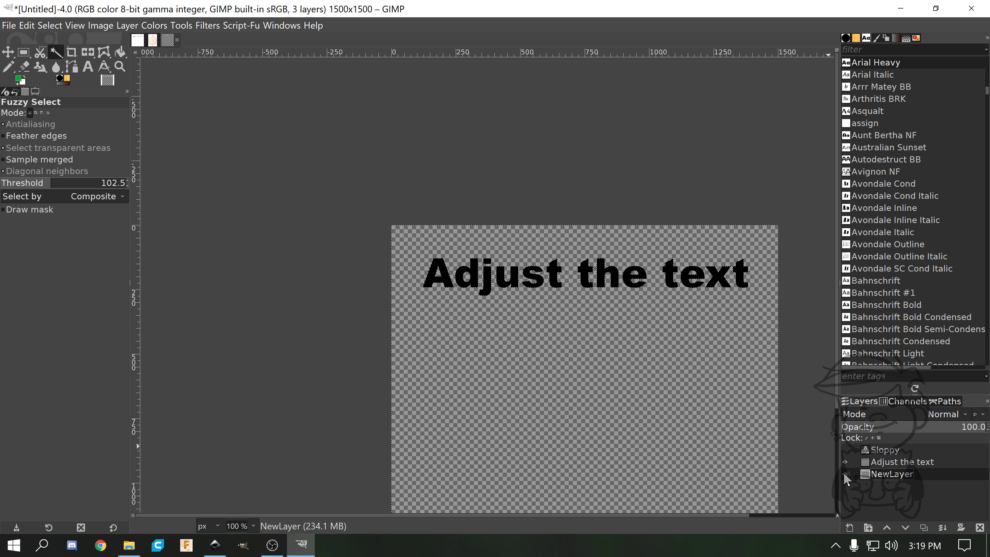
Compare the lettering with its backing by toggling the Adjust the text layer's visibility, and undo the NewLayer deletion along with the selection.
click(846, 461)
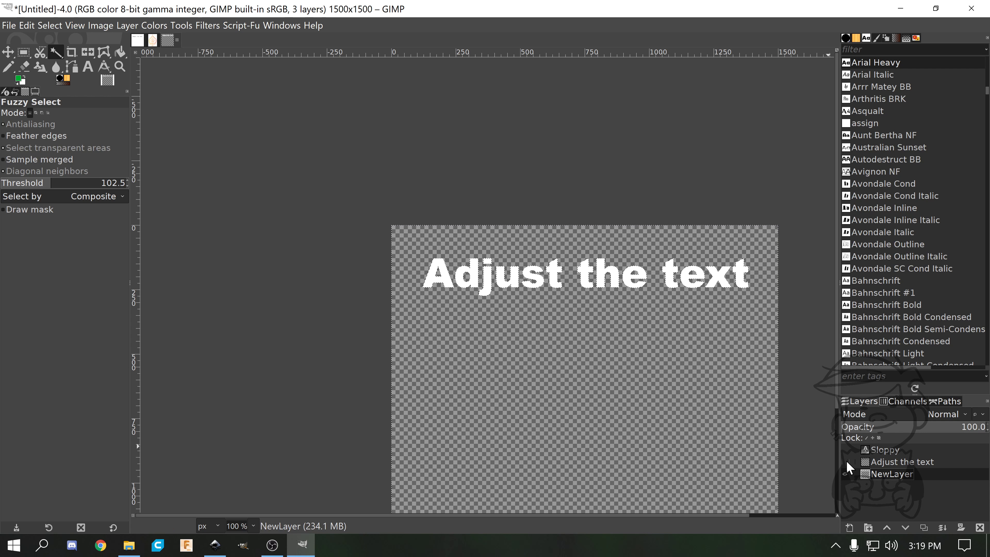
click(846, 460)
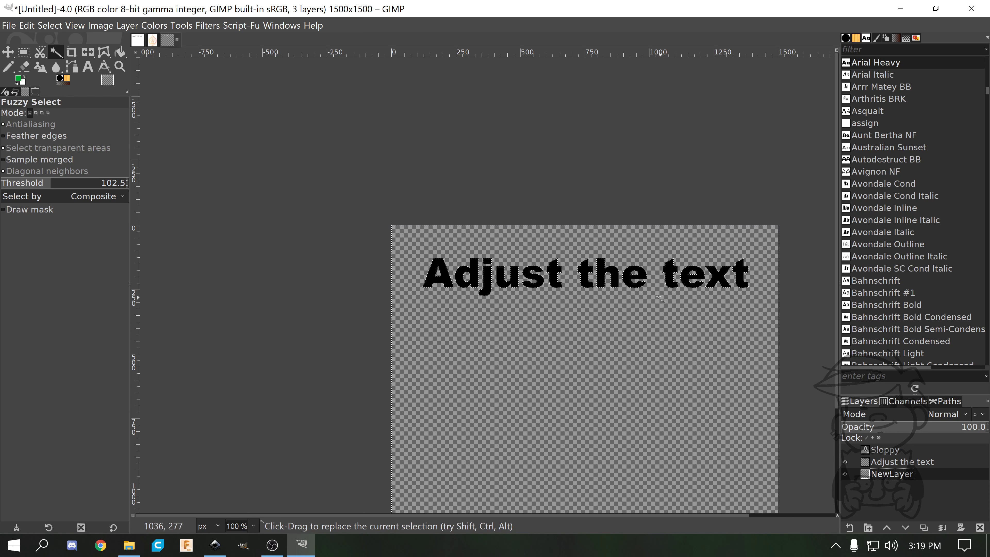
click(844, 462)
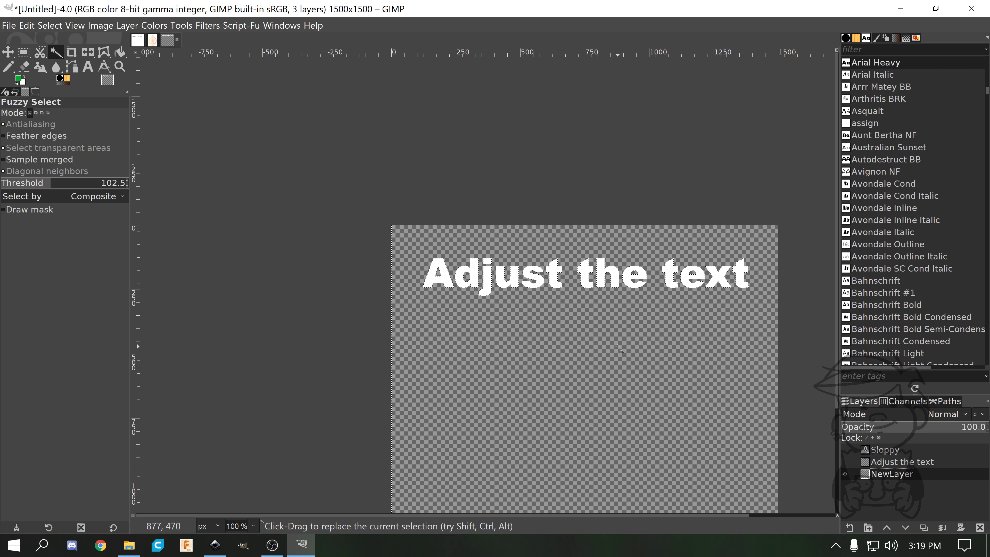
key(ctrl+z)
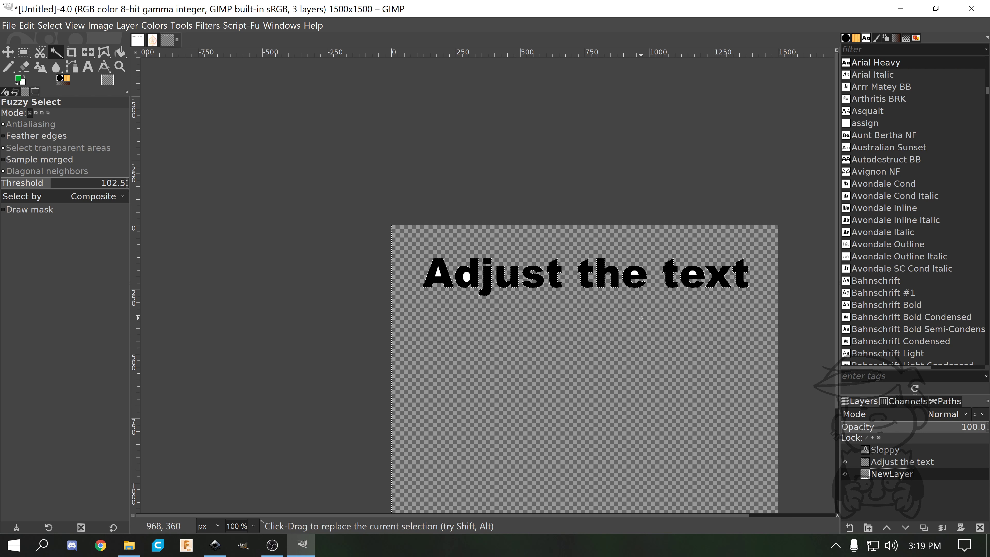
key(ctrl+z)
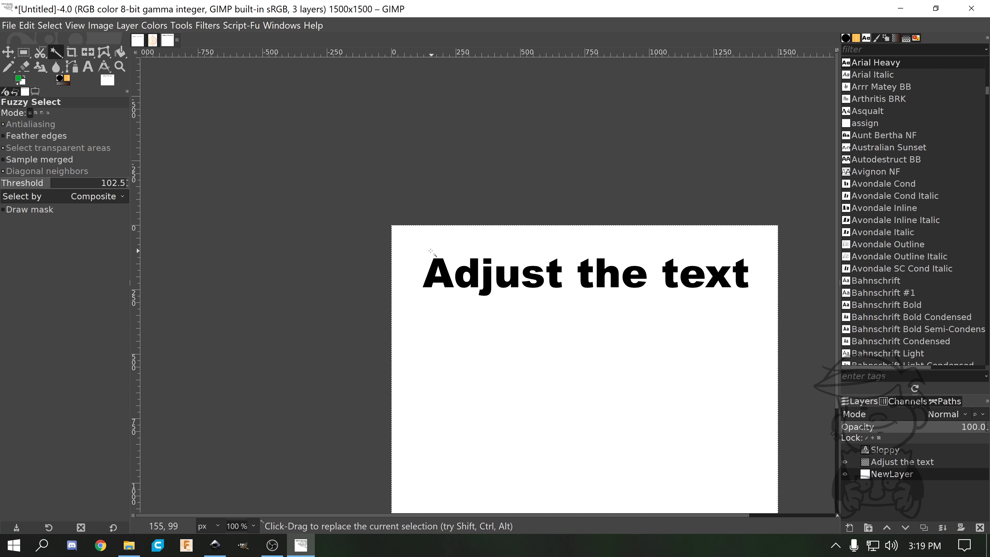
On the Adjust the text layer, fuzzy-select the outer background and add the enclosed areas of A, d and both e's.
scroll(442, 234, up, 4)
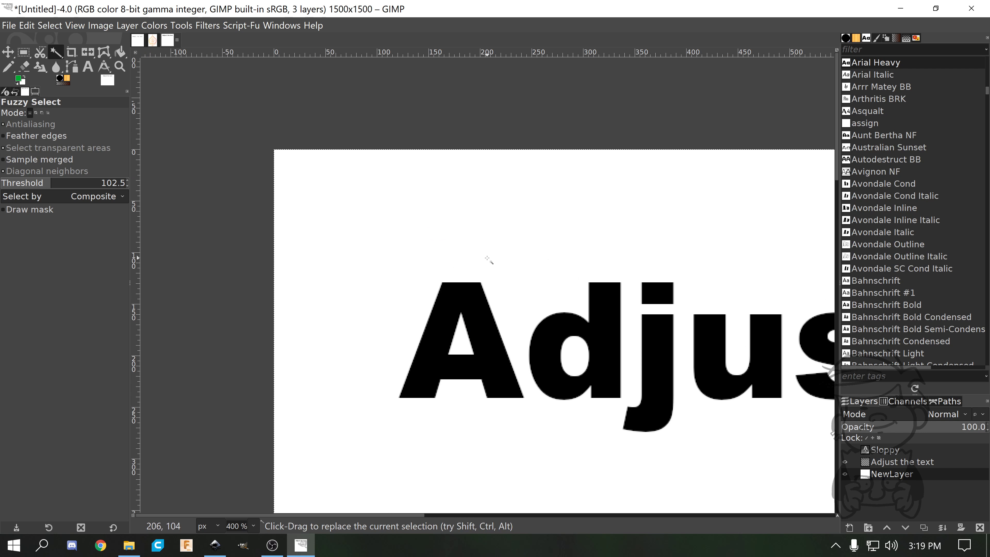
click(909, 463)
click(533, 229)
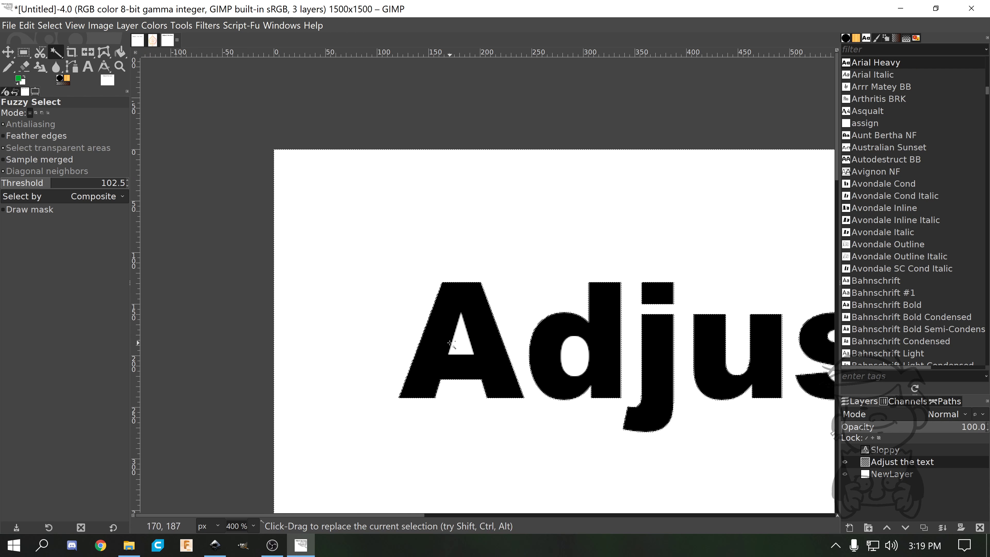
shift+click(466, 343)
shift+click(576, 360)
drag(748, 360, 385, 342)
drag(682, 362, 420, 385)
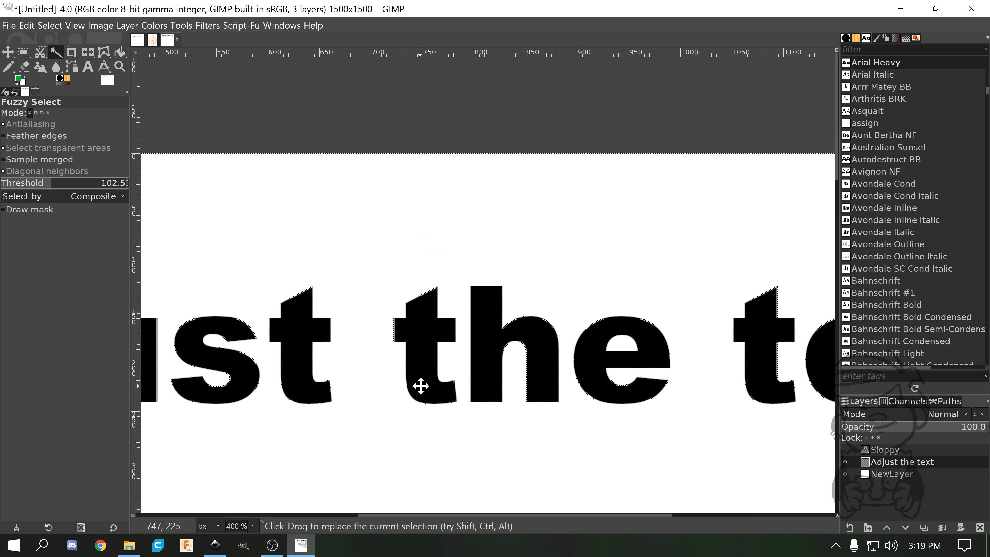
shift+click(628, 343)
drag(781, 368, 625, 372)
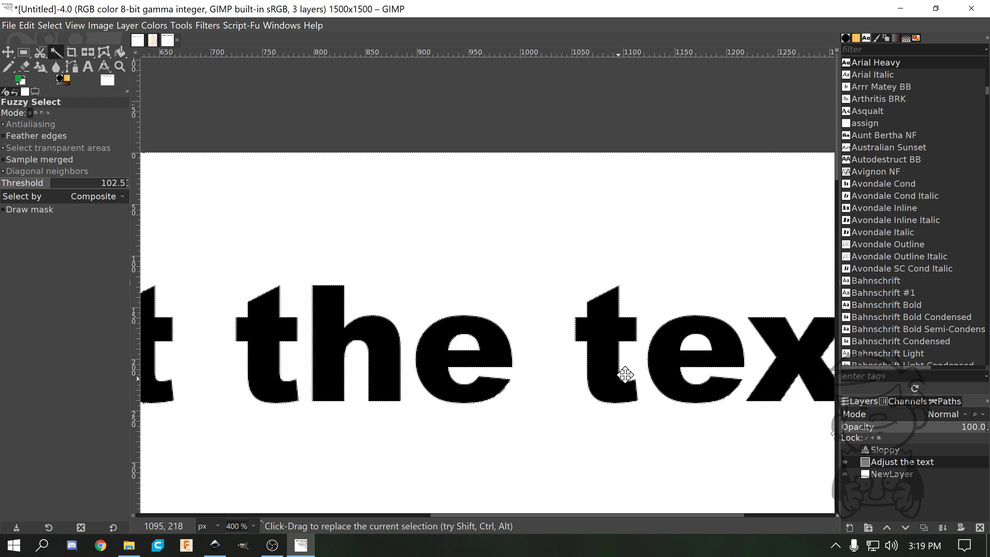
shift+click(696, 341)
Hide the Adjust the text layer and delete the selected areas from NewLayer.
ctrl+scroll(631, 312, down, 3)
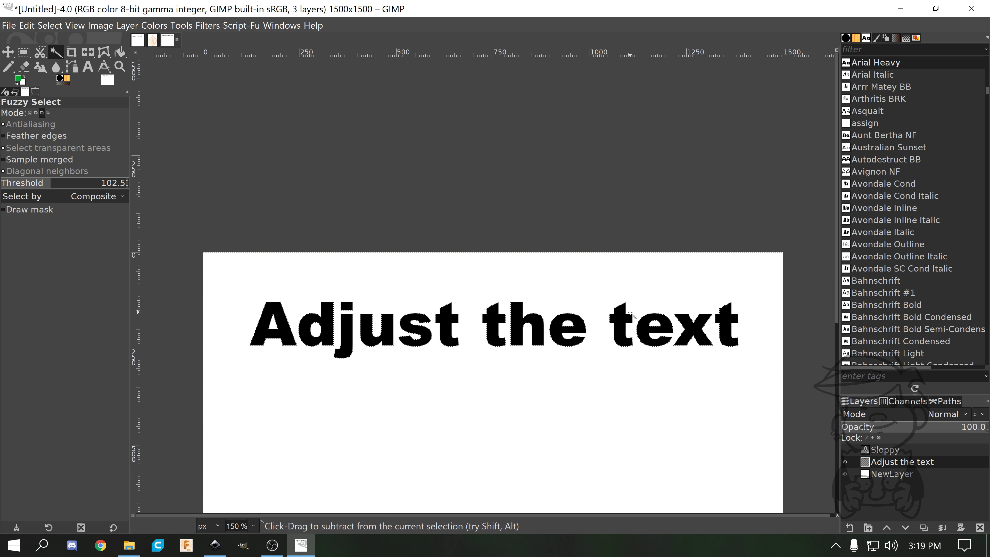
ctrl+scroll(631, 312, down, 2)
scroll(610, 296, down, 2)
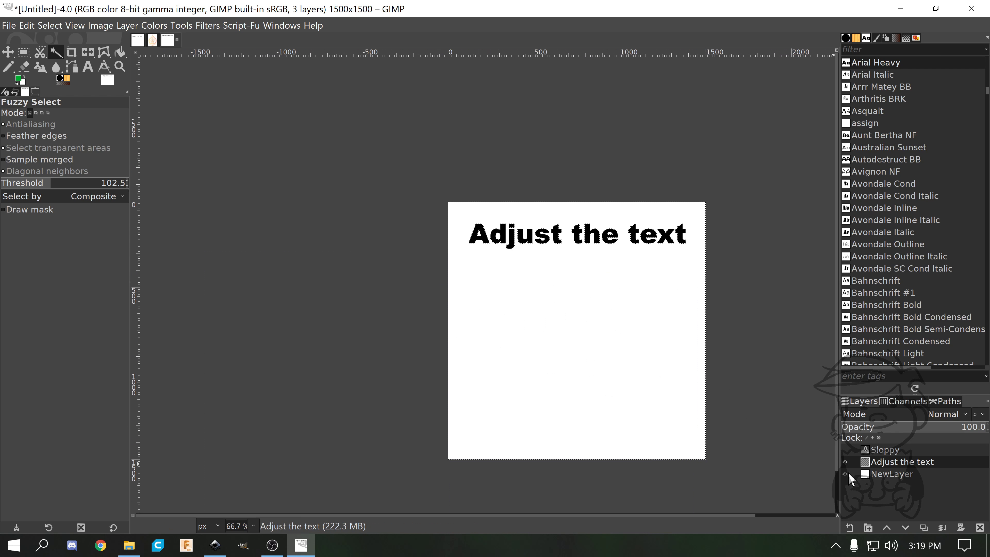
click(846, 461)
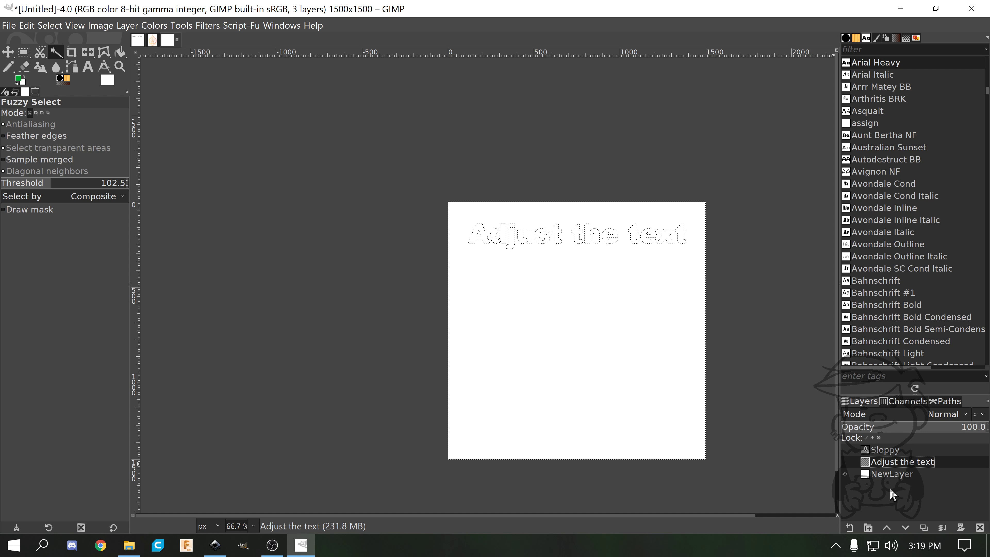
click(893, 474)
key(Delete)
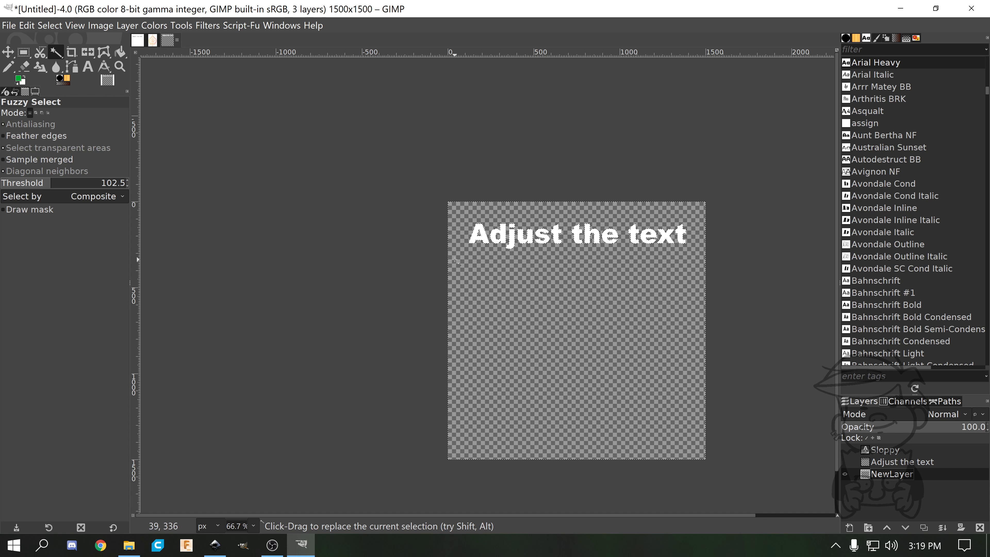
Undo the background deletion on NewLayer and cut out the letter shapes instead by inverting the selection.
key(ctrl+z)
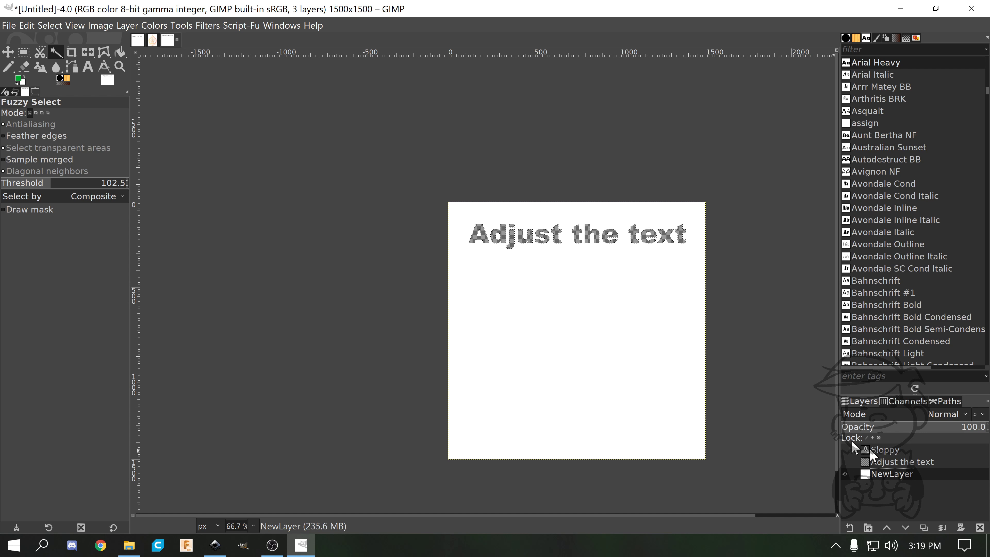
scroll(624, 244, up, 4)
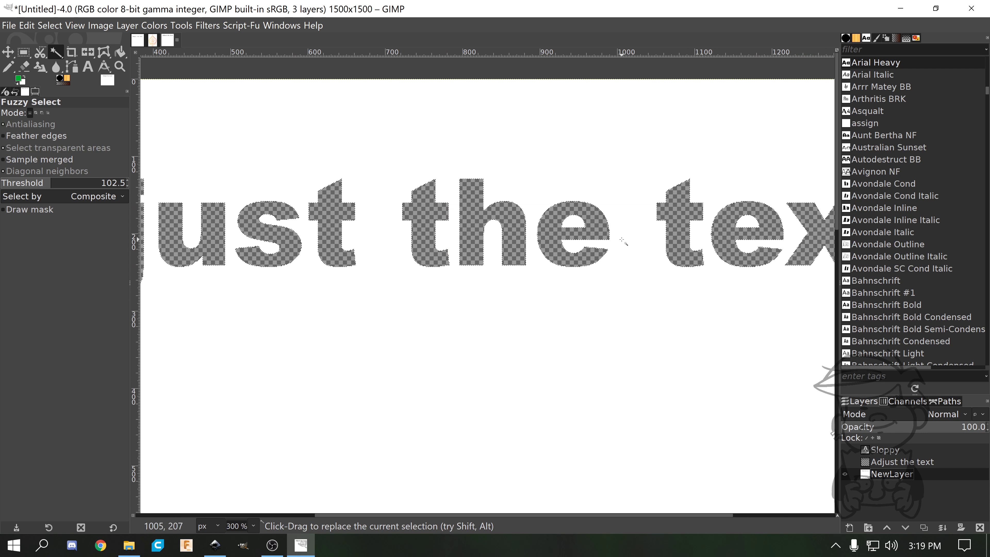
scroll(623, 242, down, 4)
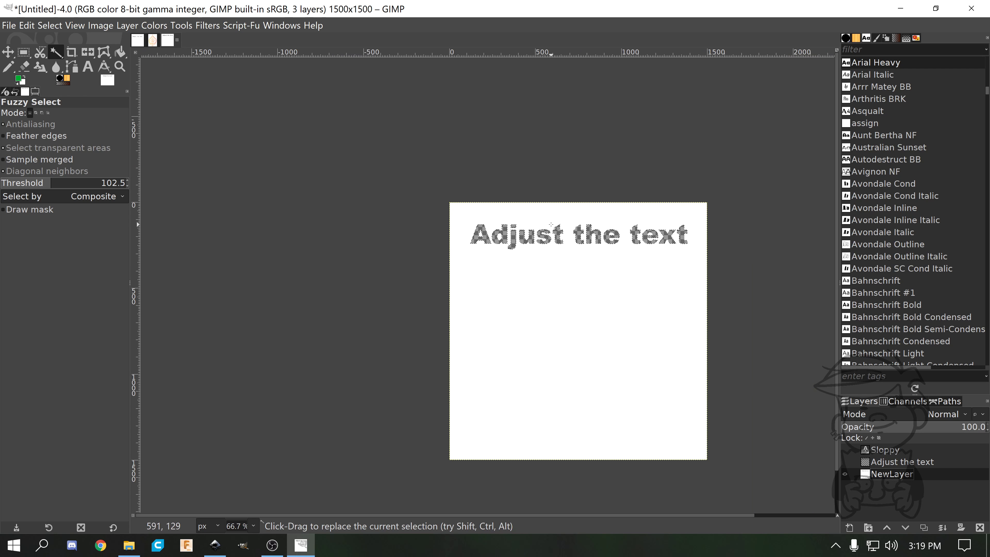
scroll(551, 224, up, 4)
scroll(603, 245, down, 3)
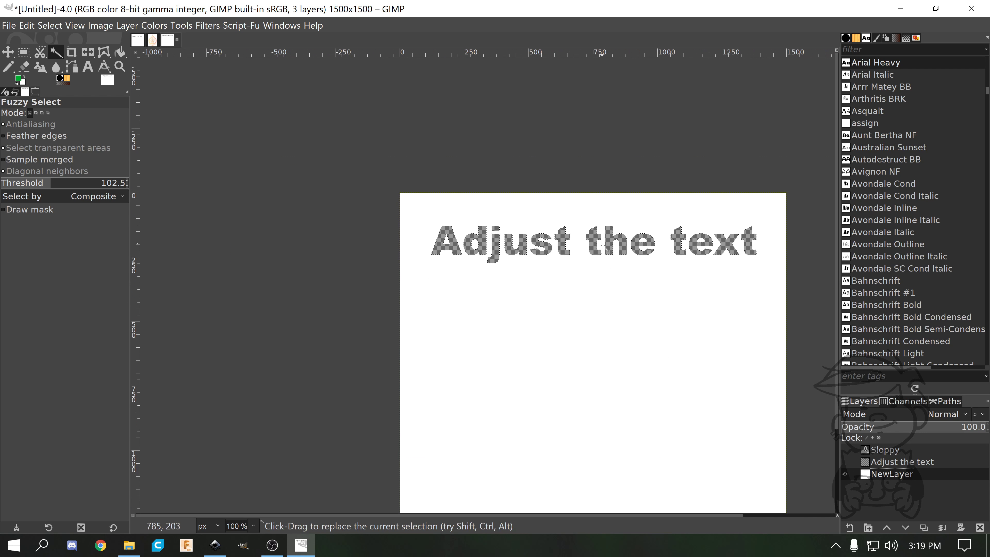
scroll(608, 265, down, 1)
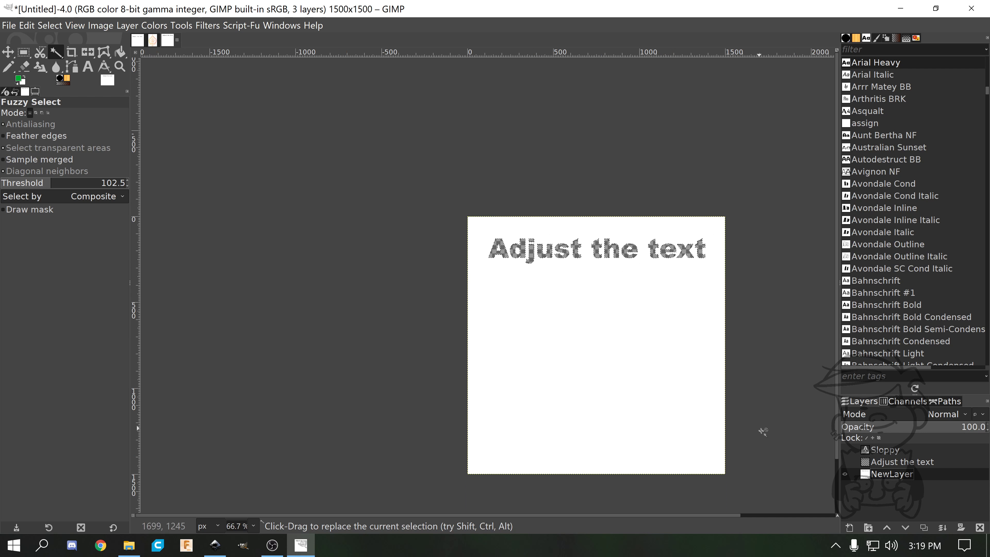
Restore the cut-out letter shapes on NewLayer, and make the Adjust the text layer visible and active.
shift+click(845, 474)
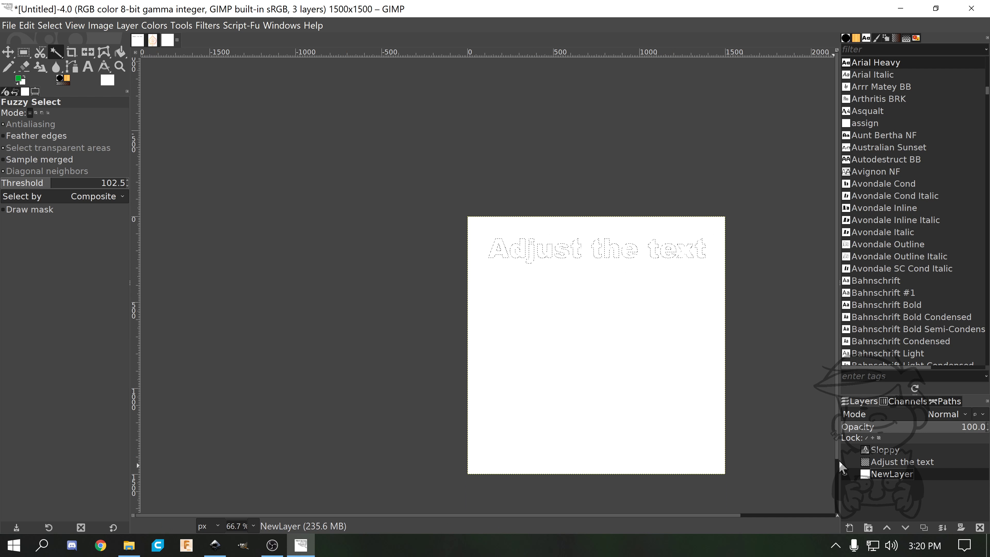
click(844, 462)
click(878, 466)
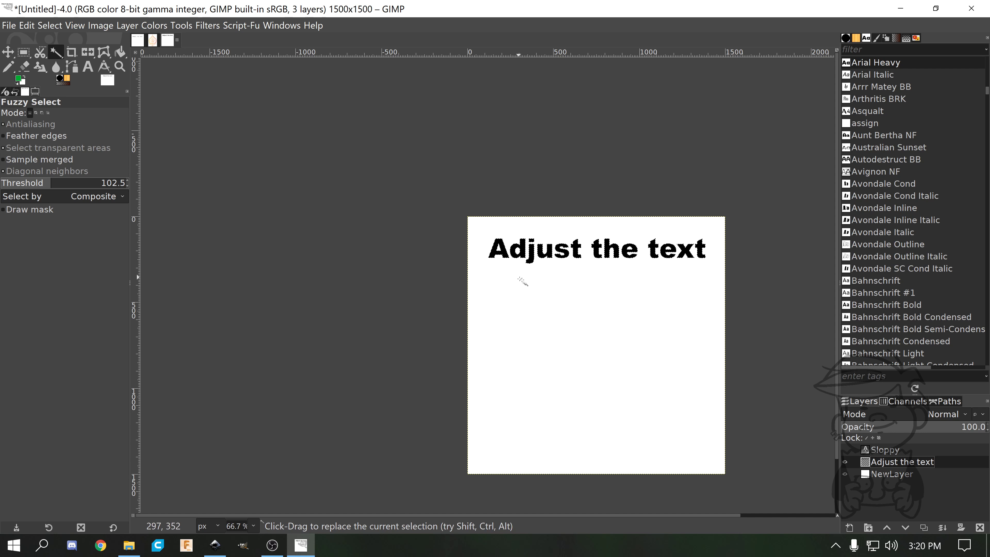
Grow the selection around the "Adjust the text" lettering by 10 px.
ctrl+scroll(620, 273, up, 1)
ctrl+scroll(601, 297, up, 1)
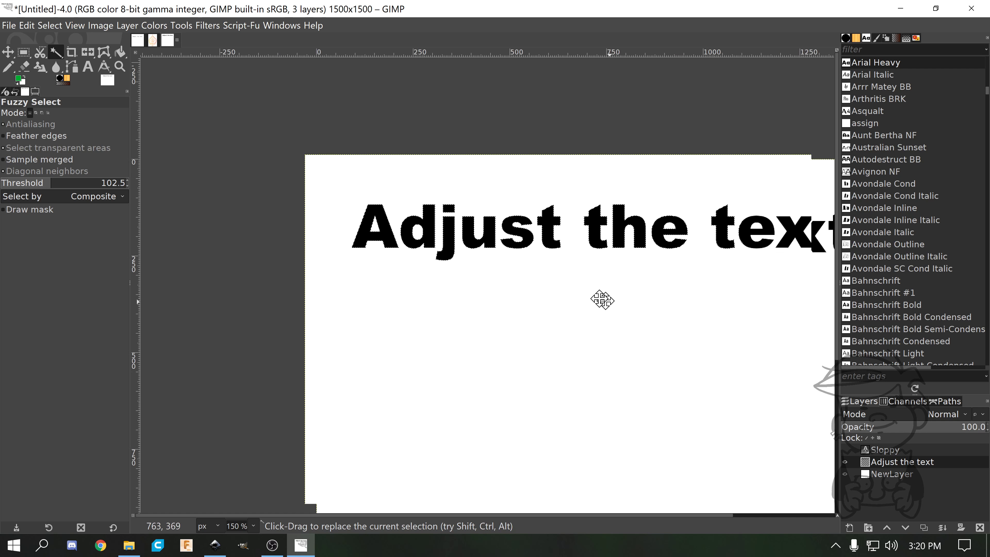
mouse_move(549, 241)
mouse_down()
mouse_move(538, 240)
mouse_move(559, 226)
mouse_move(565, 238)
mouse_up()
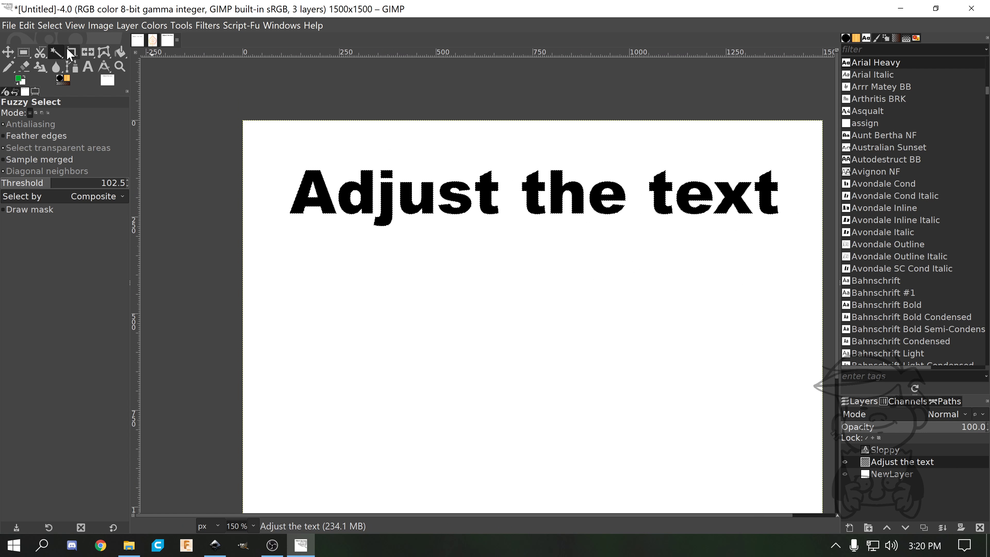
ctrl+scroll(594, 273, down, 1)
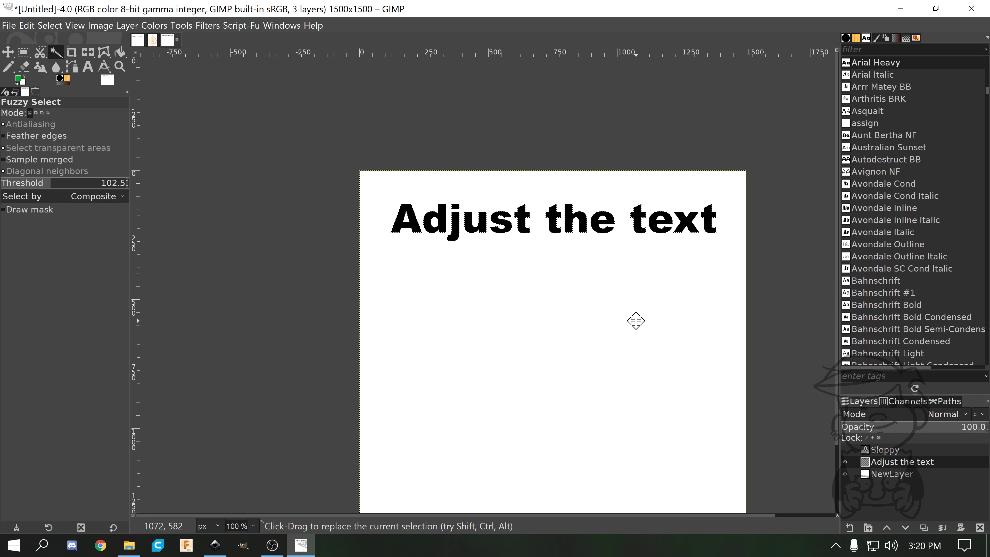
scroll(608, 273, down, 1)
scroll(608, 273, right, 1)
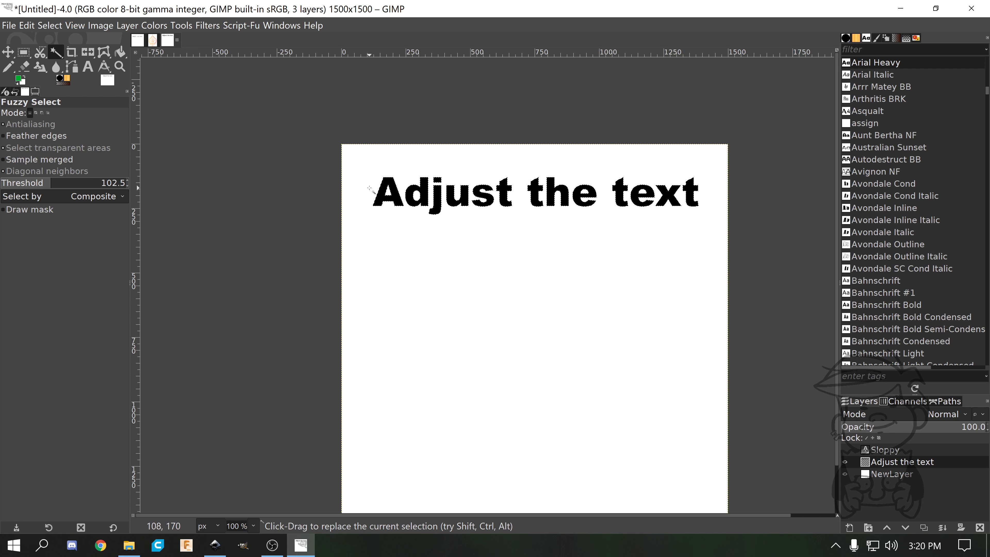
right_click(501, 257)
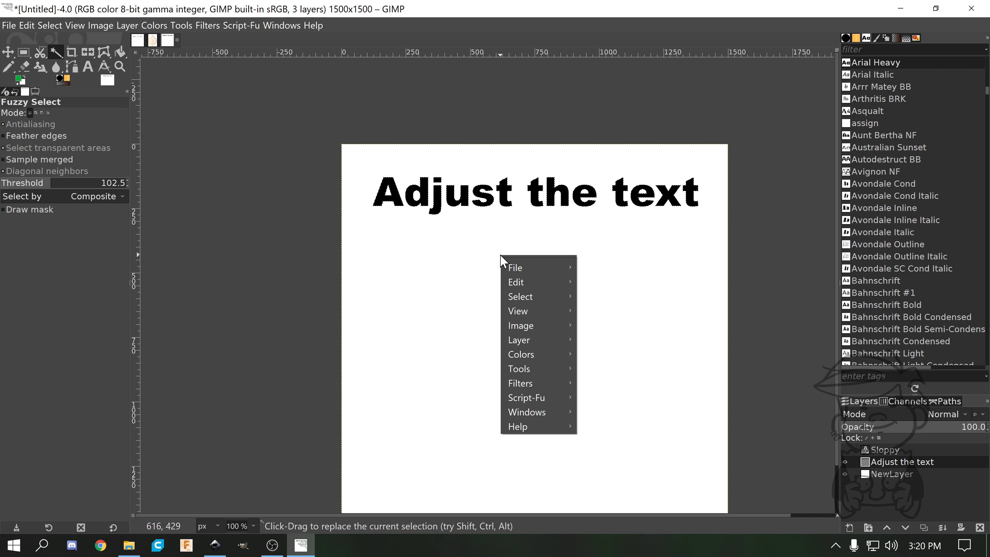
right_click(482, 258)
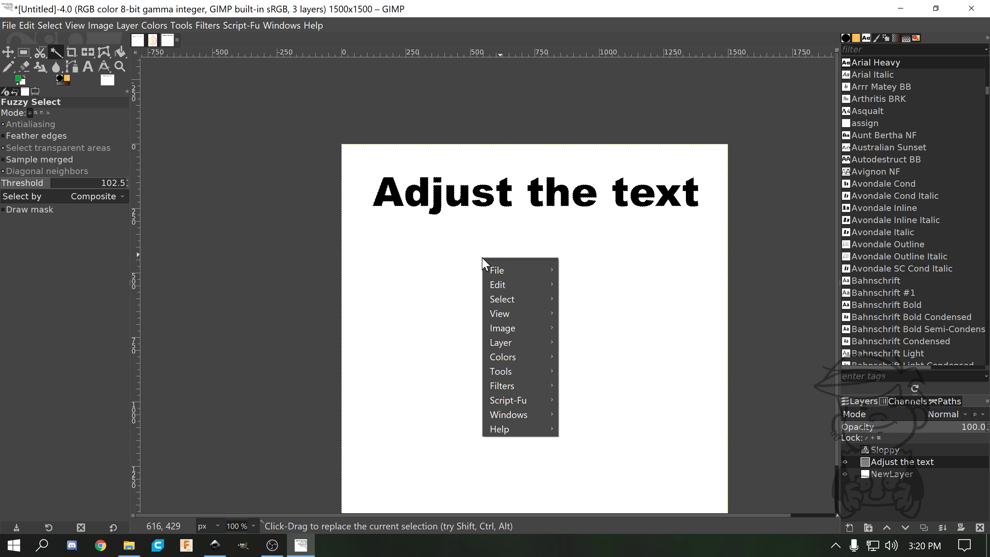
mouse_move(509, 303)
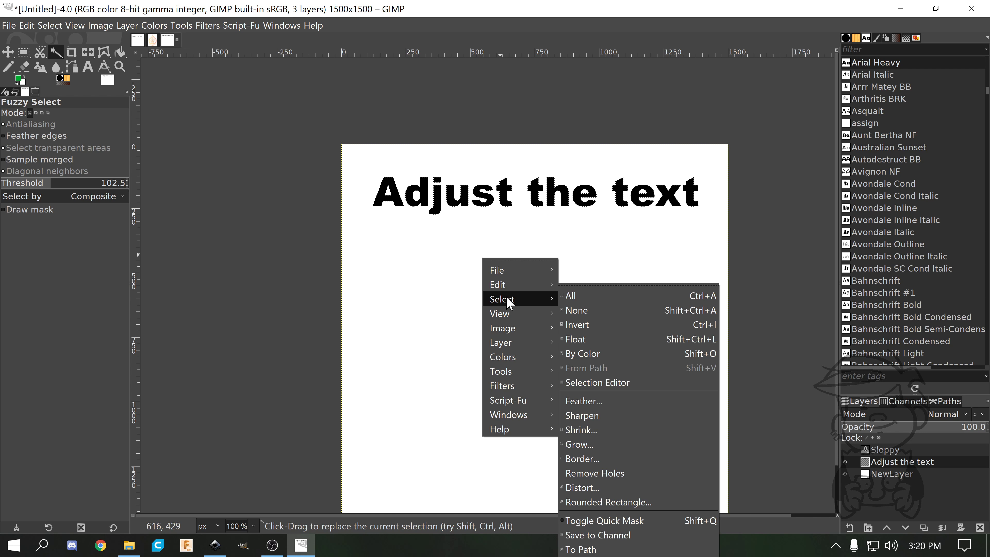
click(578, 445)
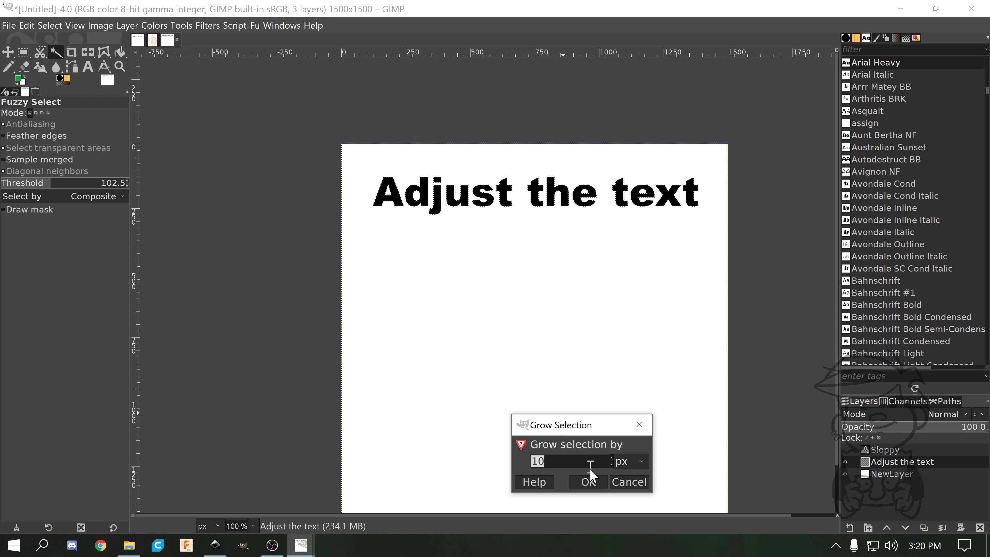
click(586, 480)
Examine the grown selection's outline around the letters and inside their enclosed areas, especially A, d and j.
scroll(506, 198, up, 4)
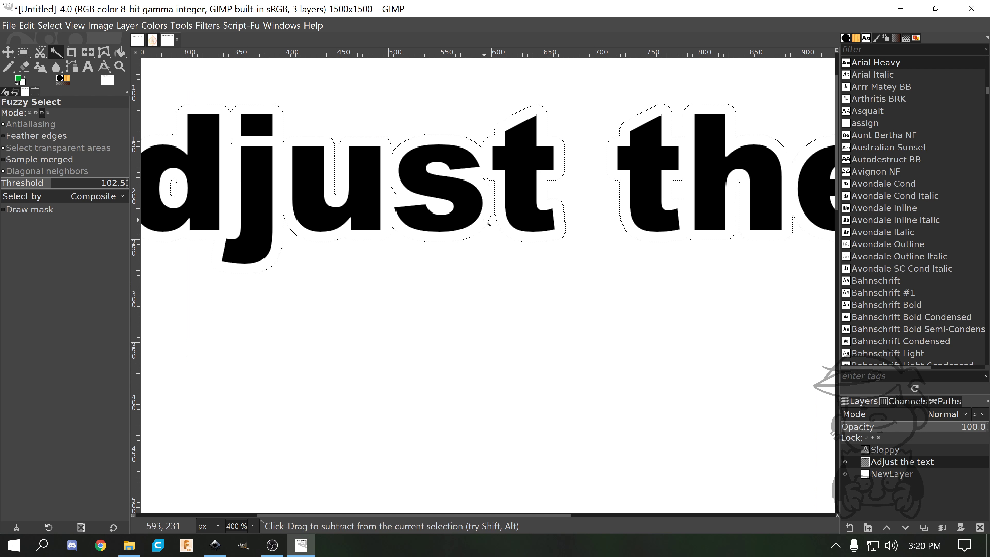
scroll(630, 204, down, 3)
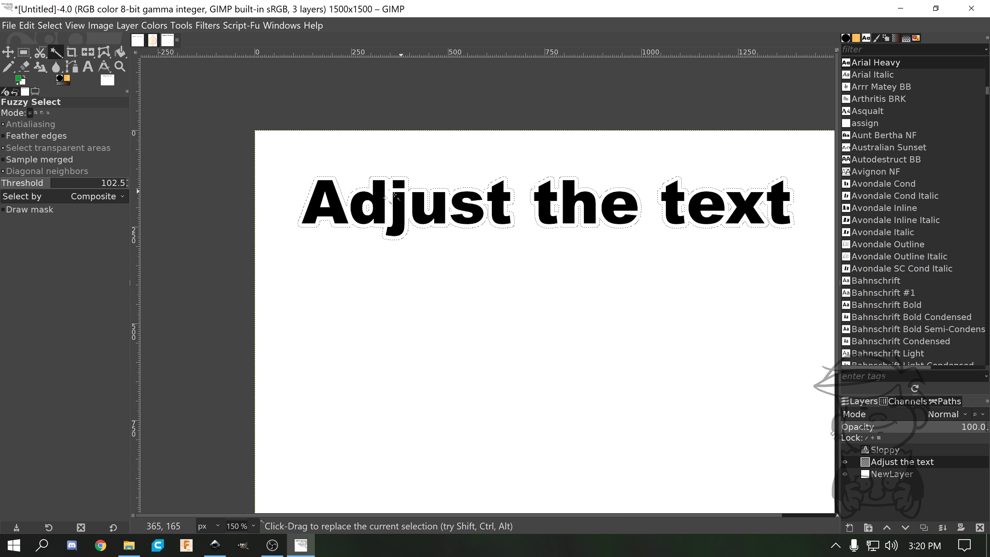
scroll(395, 195, up, 6)
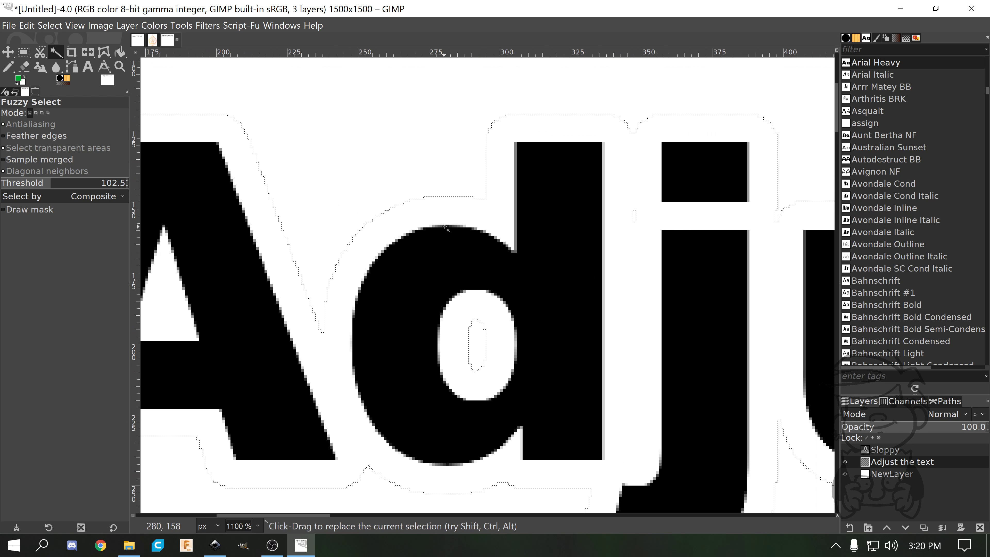
scroll(445, 196, down, 3)
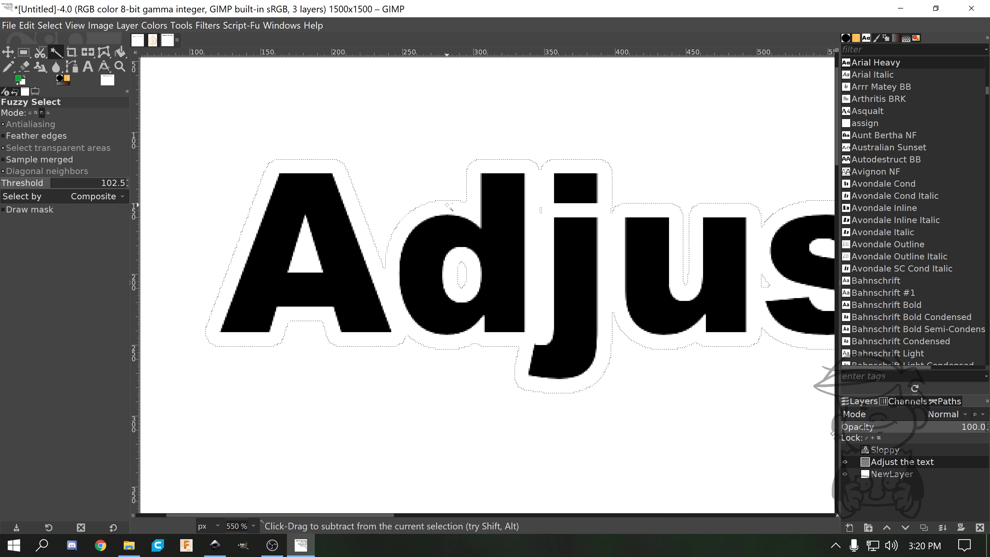
scroll(448, 217, up, 2)
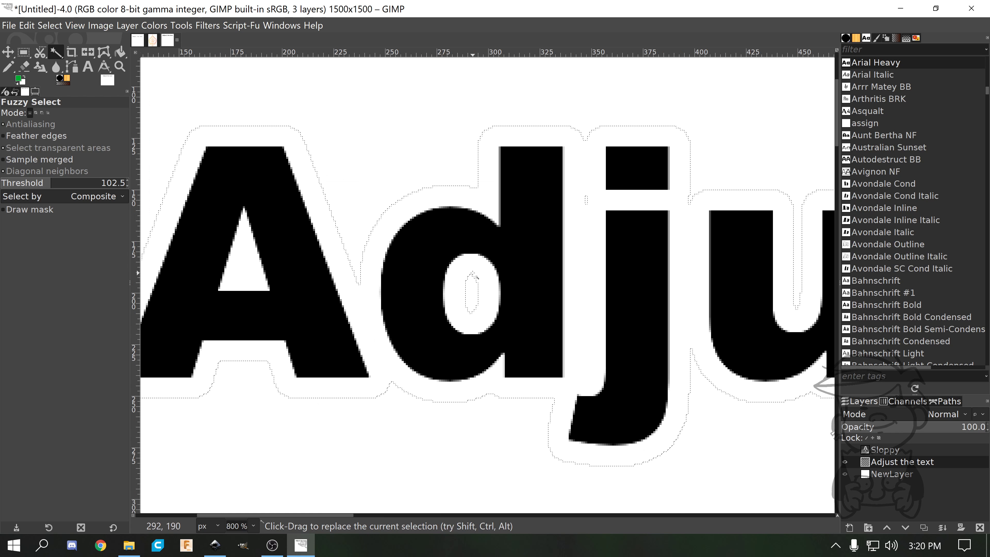
scroll(472, 279, down, 4)
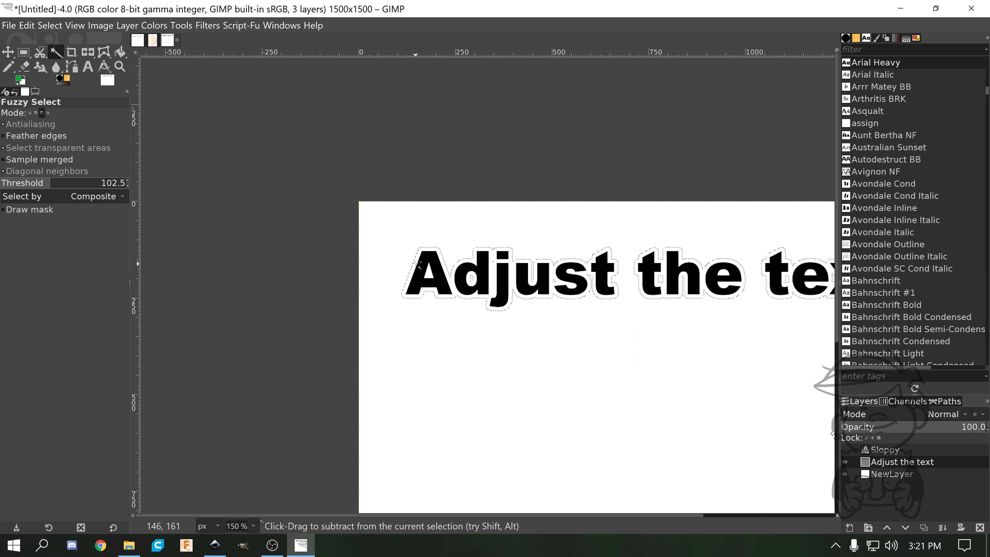
scroll(470, 314, up, 5)
scroll(480, 312, down, 6)
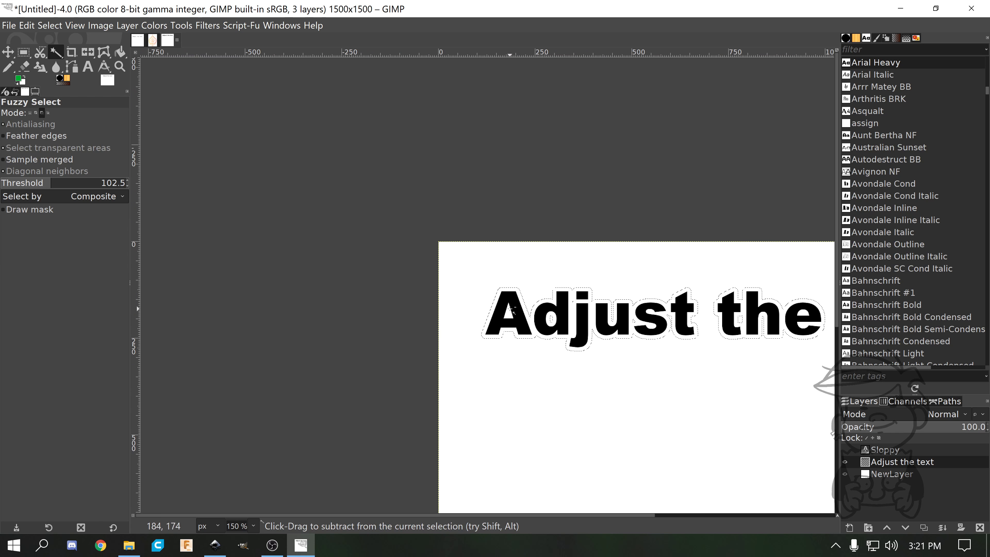
Undo the 10 px growth and grow the selection around the "Adjust the text" lettering by 6 px instead.
scroll(702, 326, right, 5)
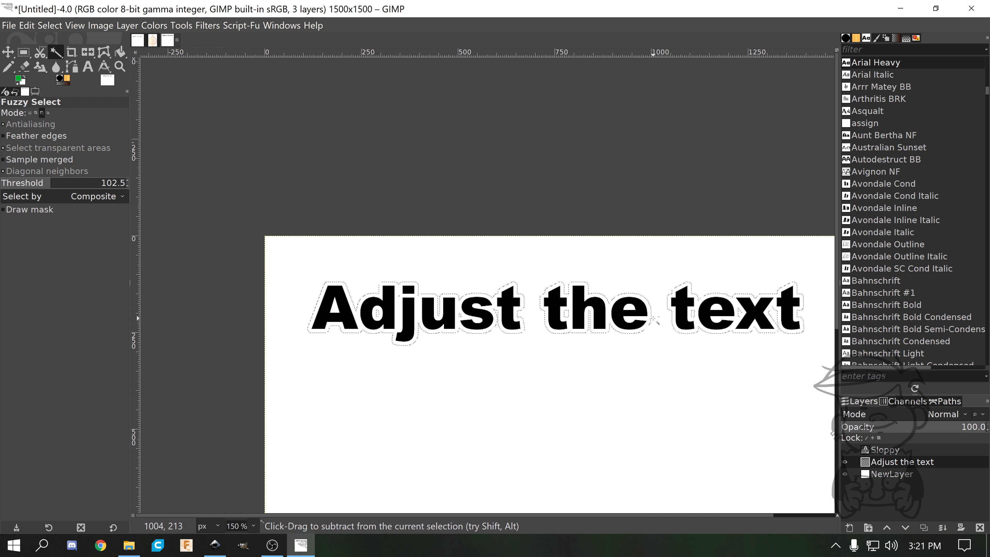
scroll(658, 319, up, 1)
scroll(646, 318, up, 1)
scroll(533, 299, left, 2)
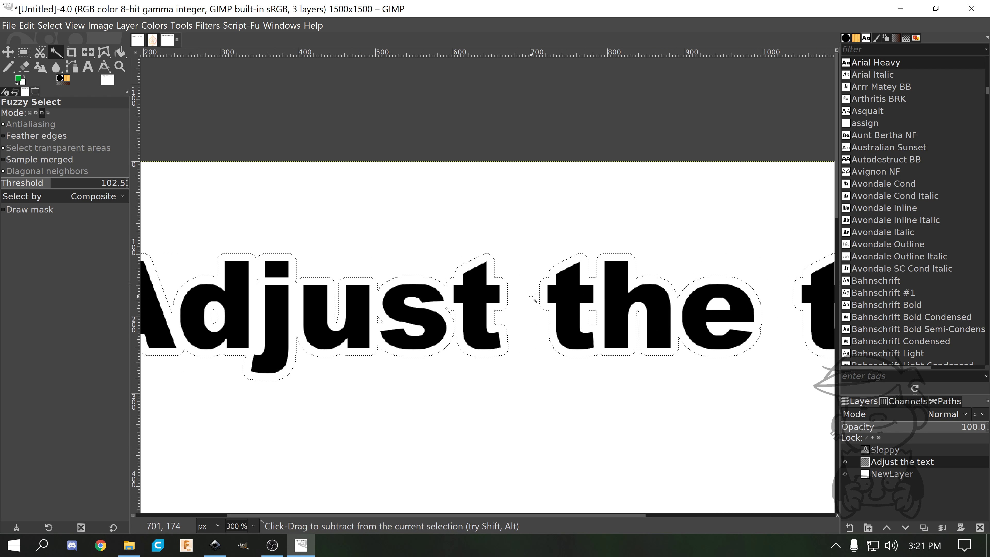
scroll(526, 297, down, 4)
right_click(509, 334)
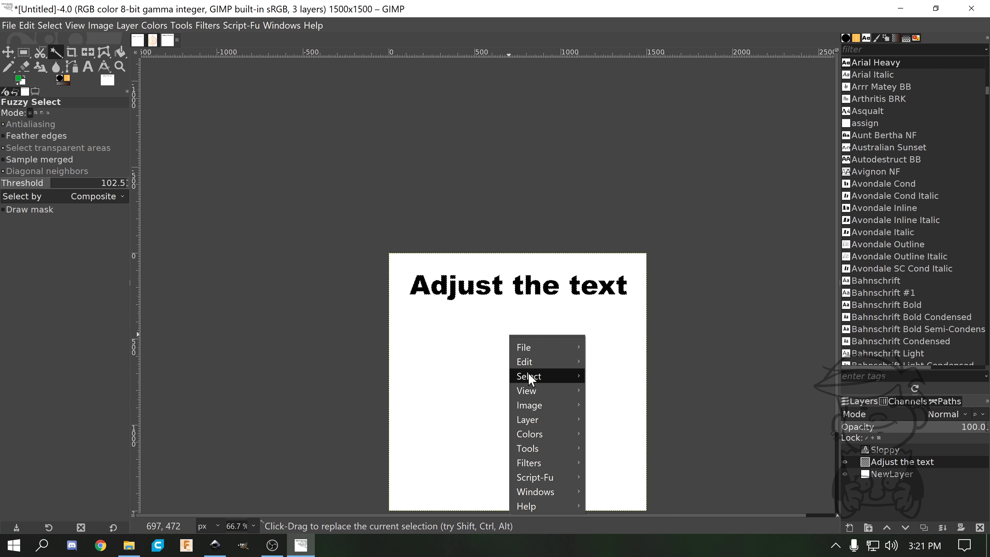
mouse_move(573, 382)
click(608, 444)
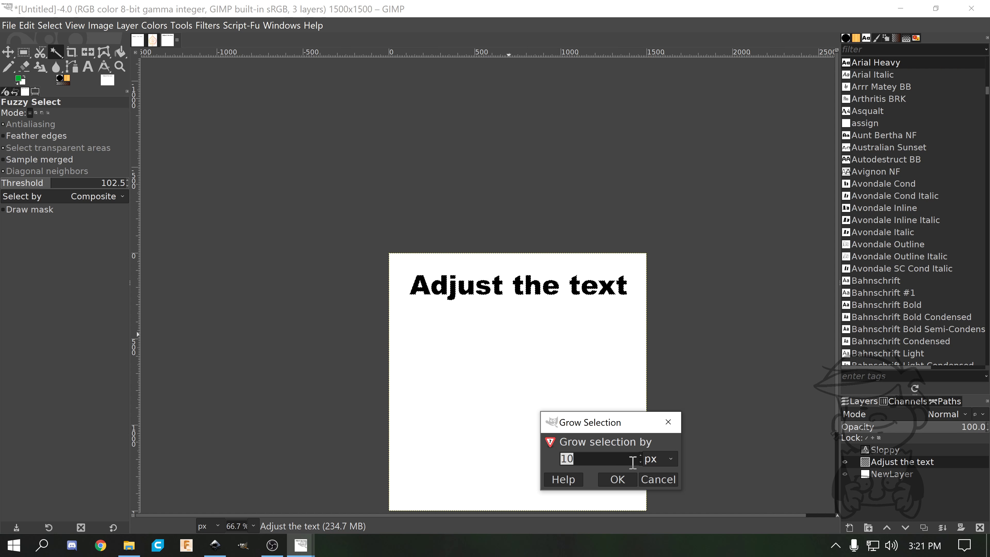
text(7)
click(629, 478)
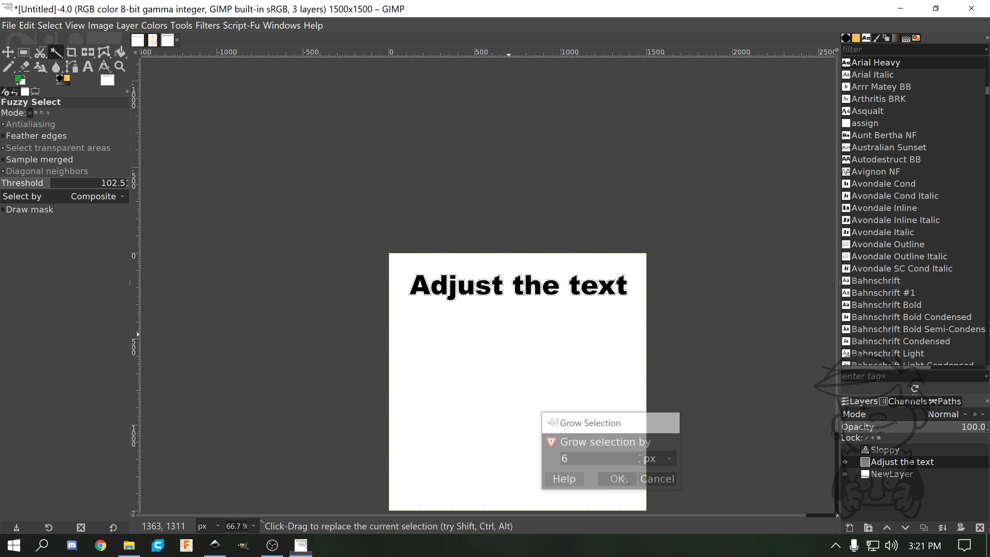
Examine the regrown selection's outline around the letters and inside their enclosed areas across the whole phrase.
scroll(610, 304, up, 5)
scroll(609, 304, up, 2)
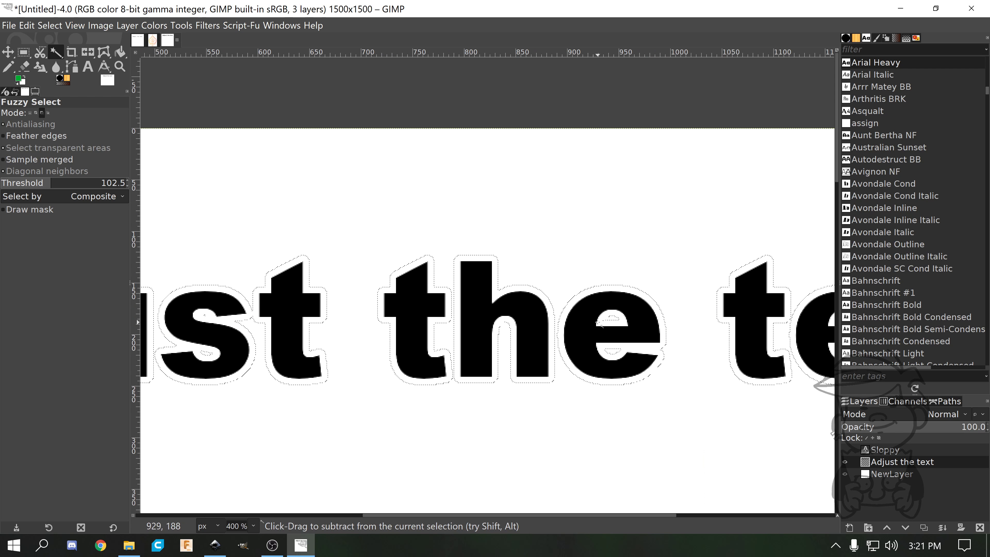
scroll(378, 339, left, 15)
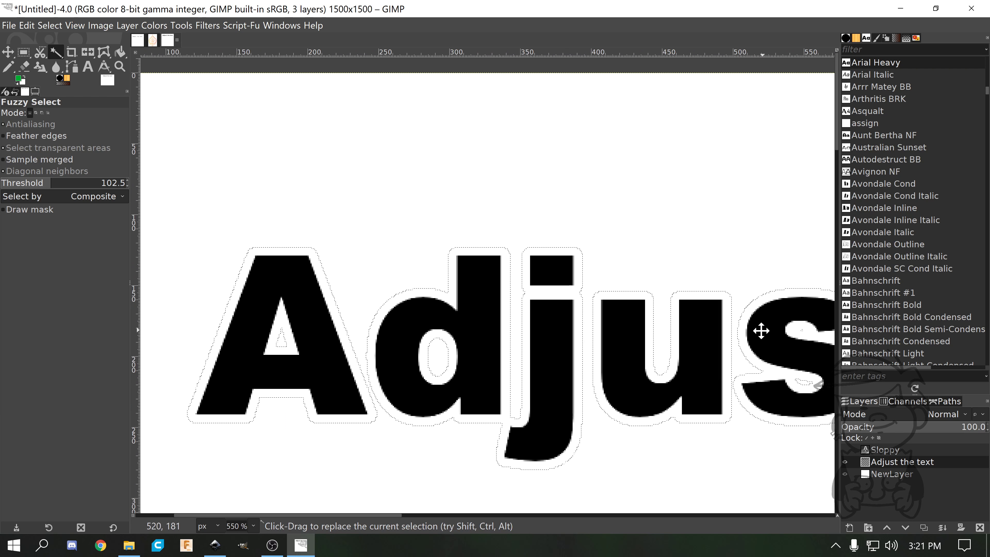
scroll(496, 366, down, 6)
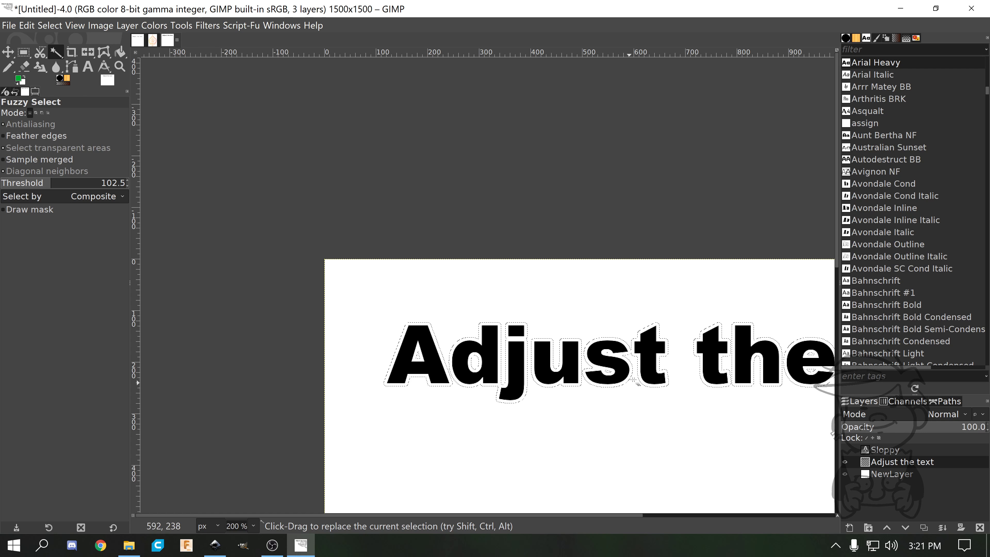
scroll(622, 350, up, 4)
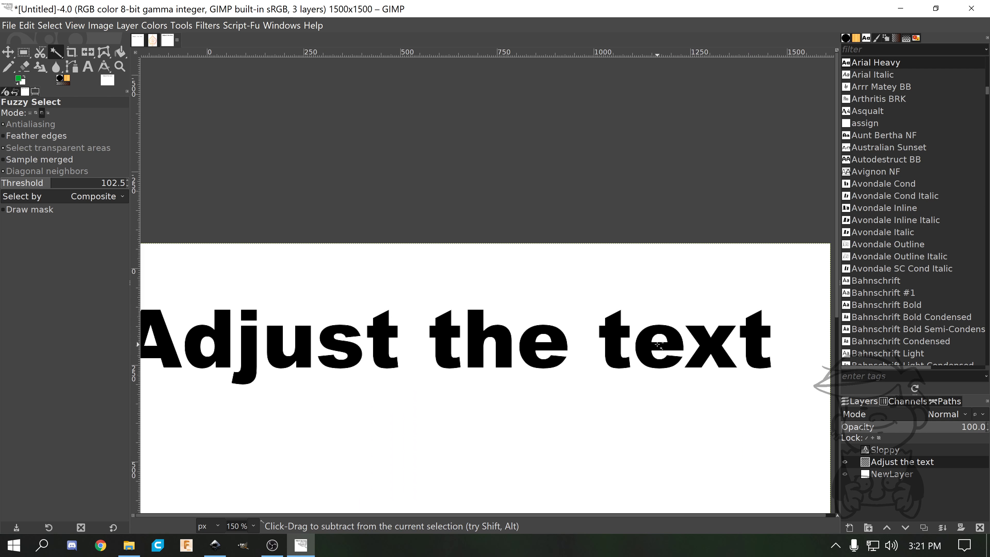
drag(697, 356, 676, 358)
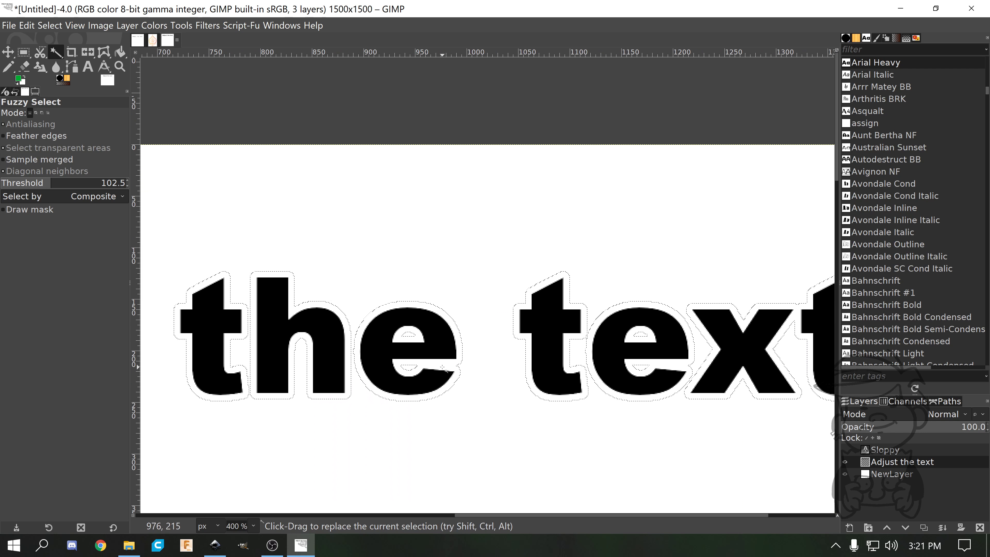
drag(393, 342, 583, 344)
key(ctrl)
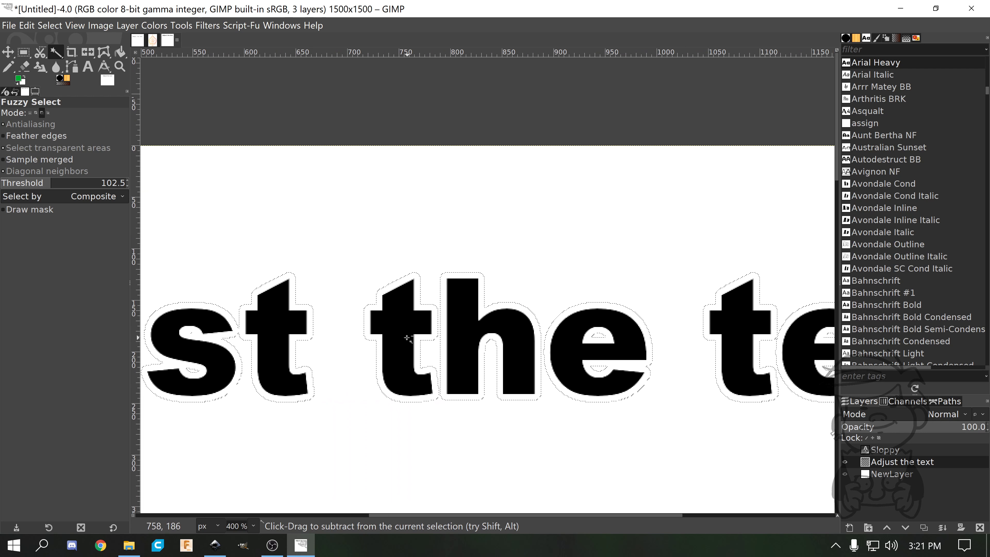
scroll(408, 338, down, 5)
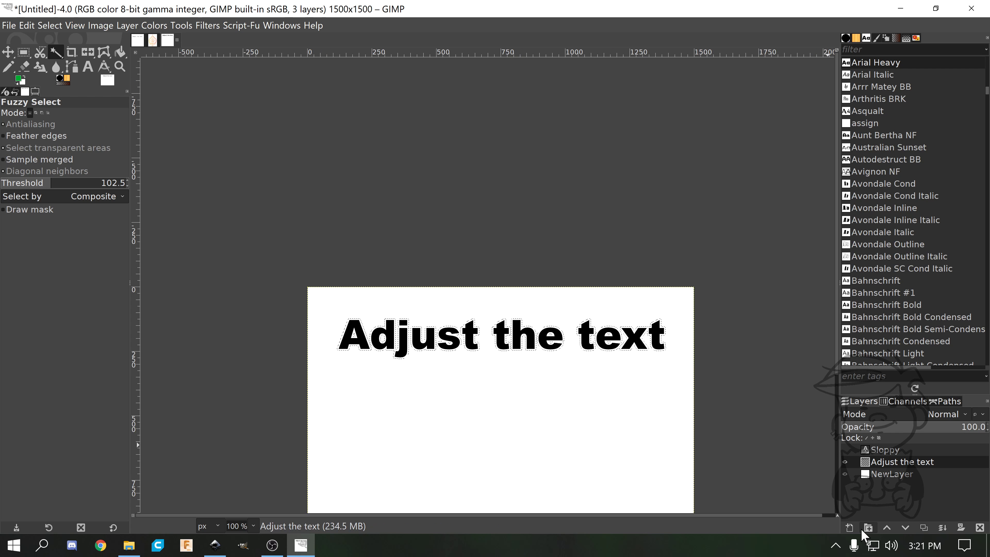
Create a layer named HandsColor above the Adjust the text layer, filled with transparency.
click(854, 528)
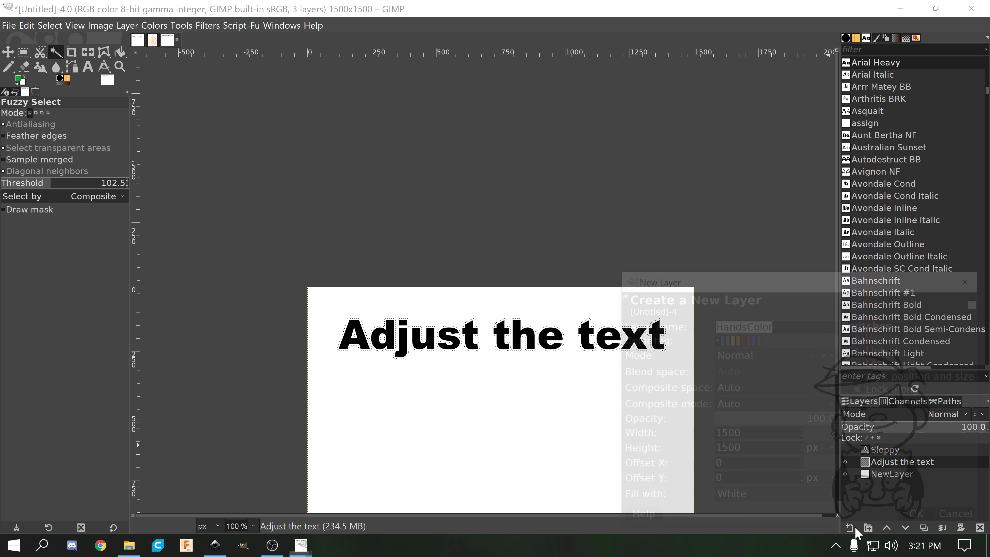
click(826, 501)
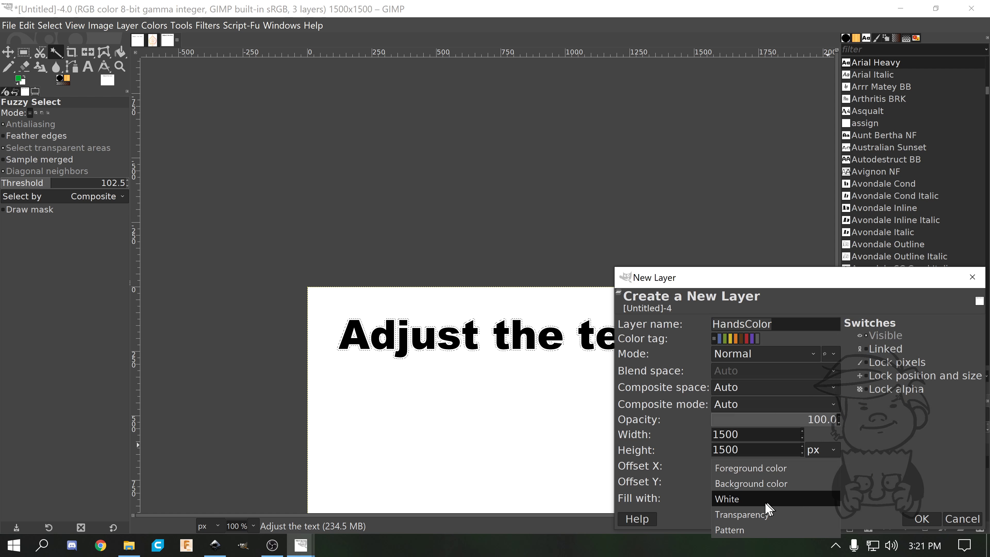
click(826, 515)
click(921, 519)
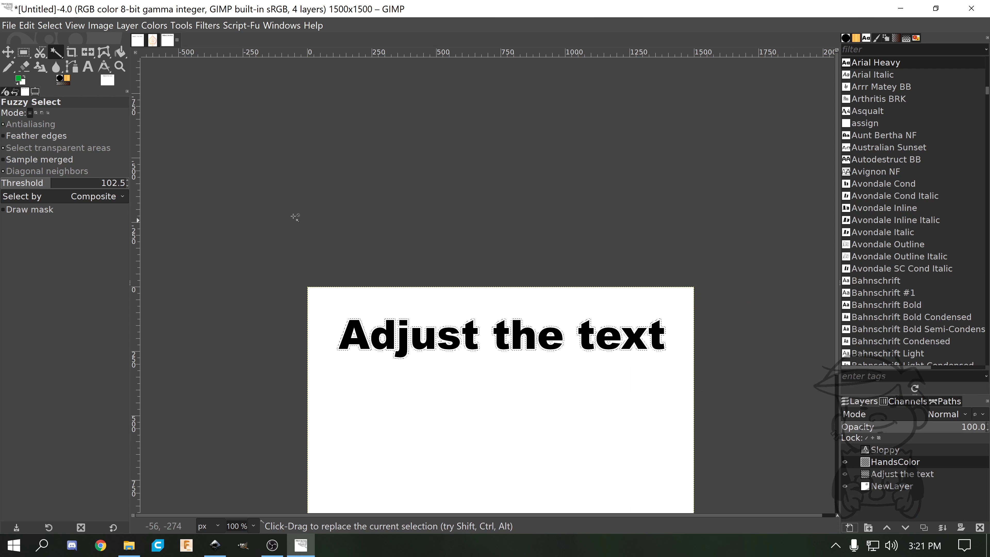
Paint the whole grown letter selection green on the HandsColor layer with the Pencil.
click(8, 67)
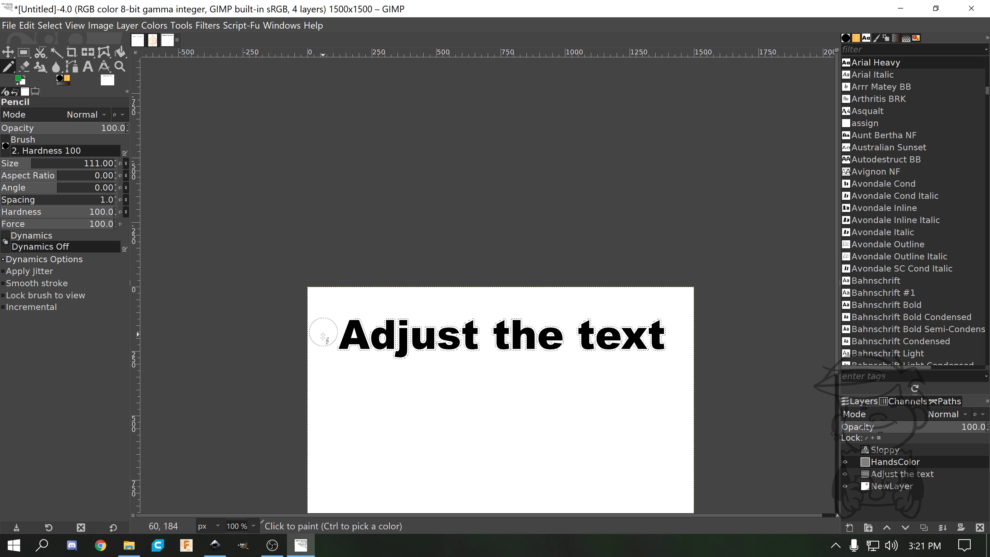
mouse_move(343, 336)
mouse_down()
mouse_move(385, 332)
mouse_move(395, 345)
mouse_move(438, 330)
mouse_move(681, 338)
mouse_move(657, 327)
mouse_move(473, 333)
mouse_move(440, 343)
mouse_move(522, 312)
mouse_move(434, 353)
mouse_move(605, 349)
mouse_move(368, 320)
mouse_up()
Examine the edges and coverage of the green lettering, both at pixel level and across the whole phrase.
scroll(368, 320, up, 7)
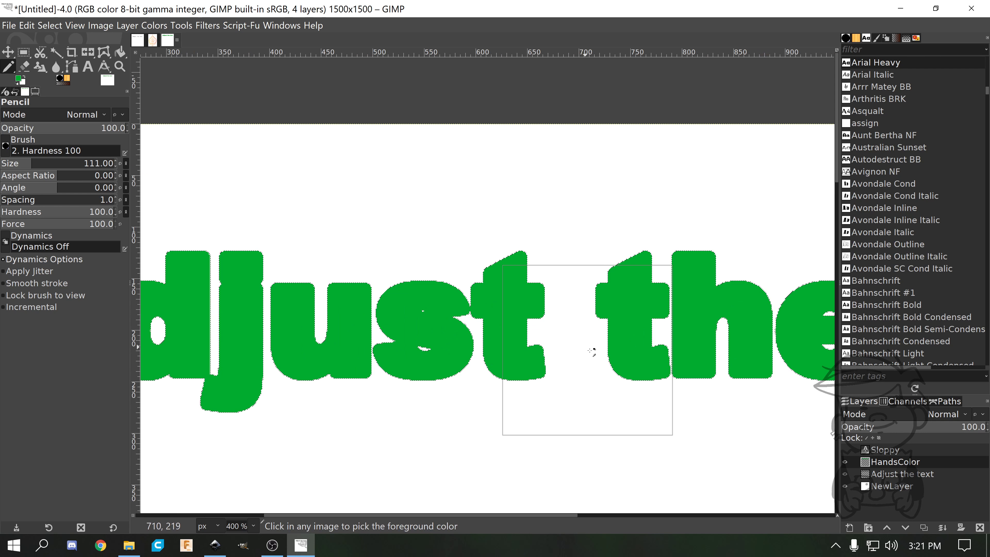
scroll(509, 263, down, 2)
scroll(488, 273, up, 3)
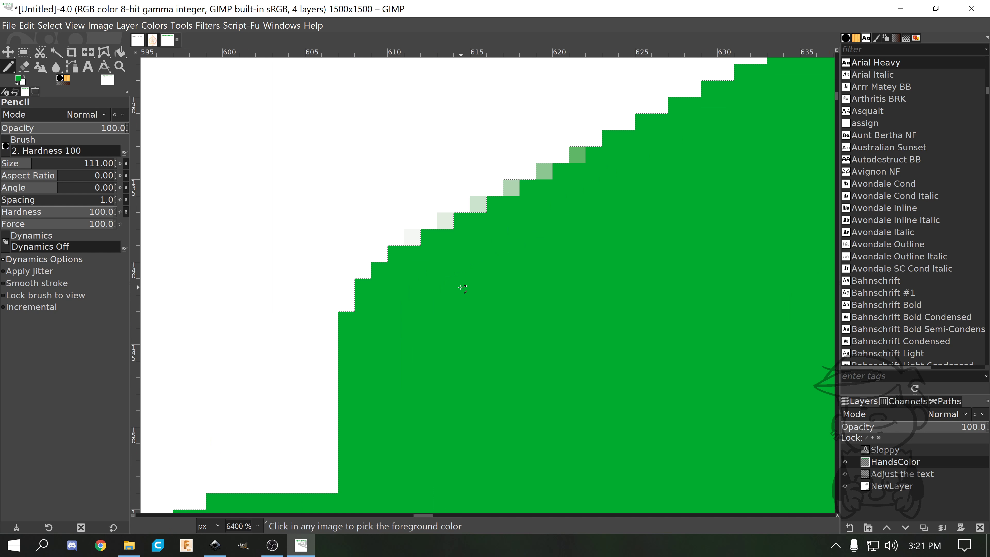
scroll(464, 285, down, 8)
scroll(466, 287, down, 1)
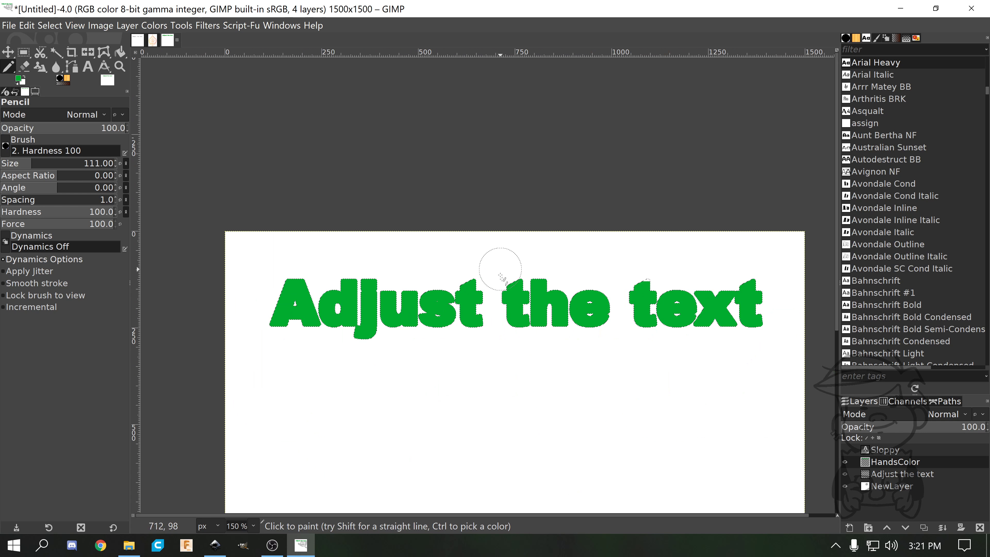
scroll(557, 293, down, 1)
scroll(561, 294, up, 2)
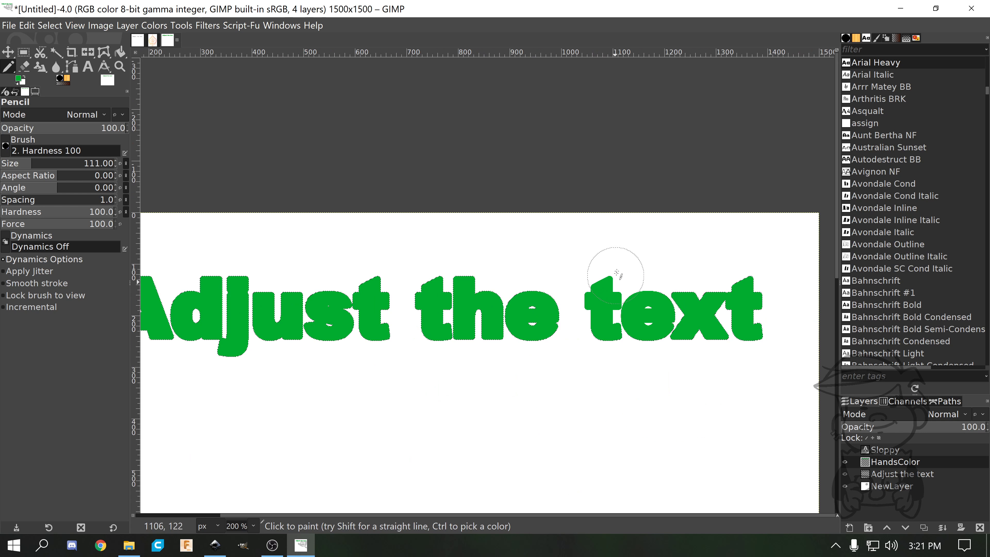
scroll(605, 284, down, 2)
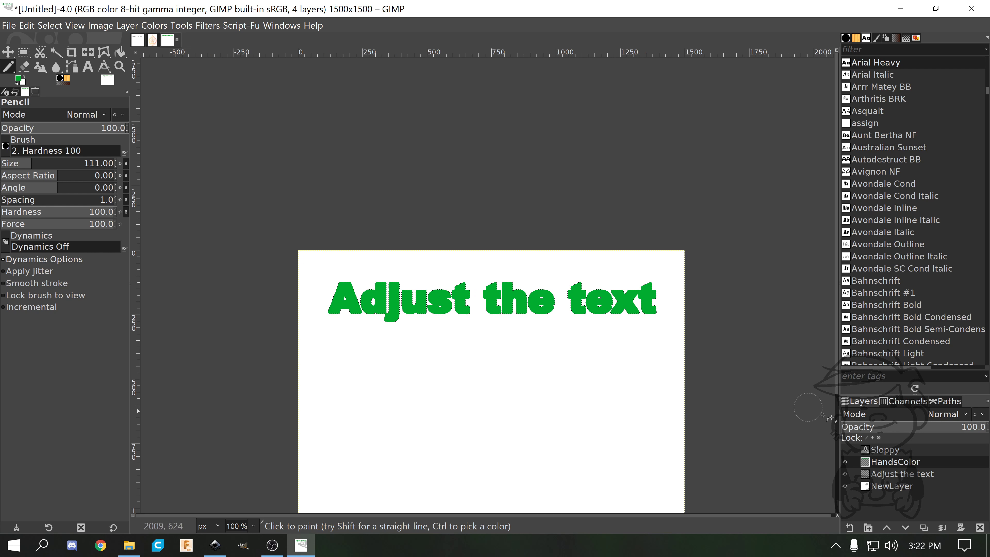
ctrl+scroll(643, 374, down, 2)
ctrl+scroll(514, 355, up, 2)
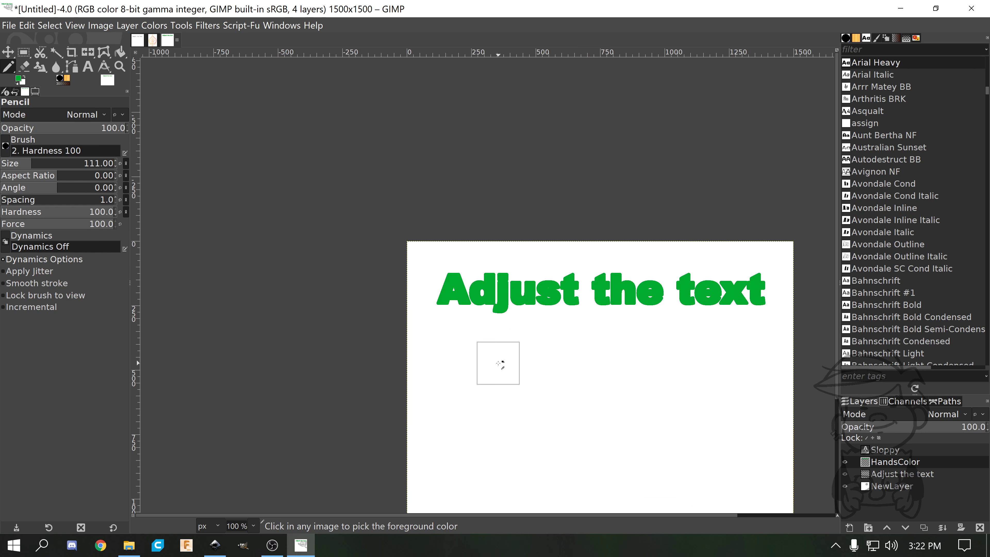
drag(569, 331, 534, 312)
ctrl+scroll(548, 303, down, 1)
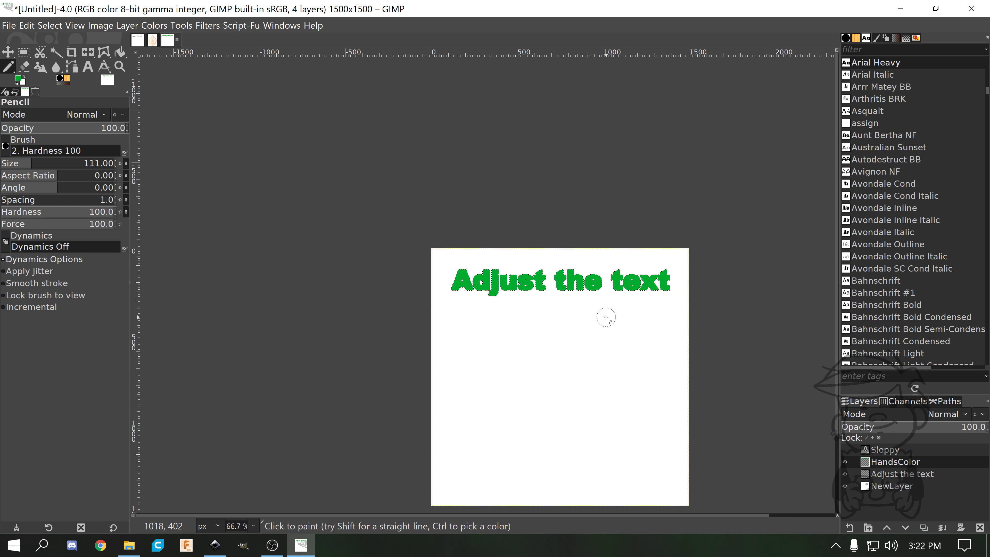
drag(612, 327, 553, 328)
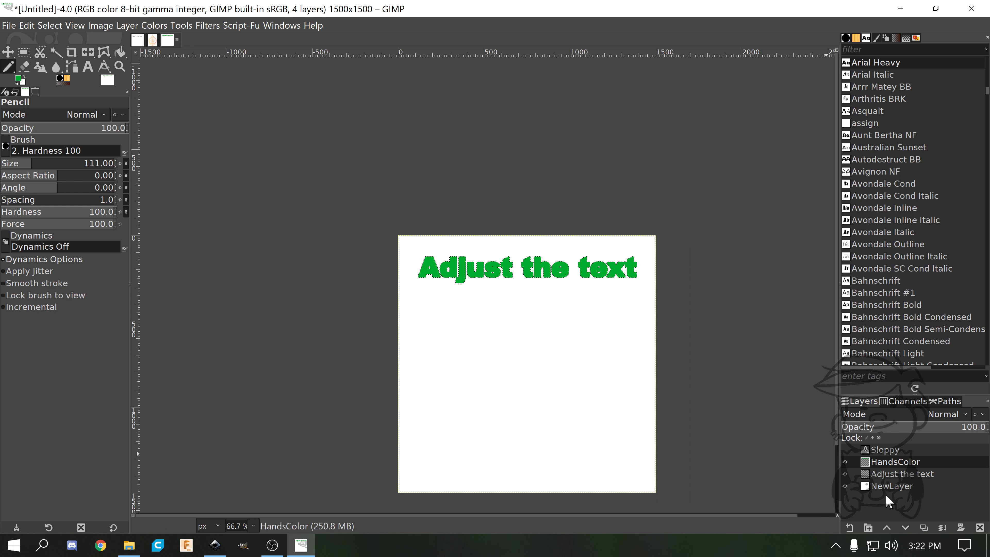
Move the Adjust the text layer above HandsColor and inspect the border around the black letters.
drag(893, 474, 893, 457)
scroll(477, 260, up, 4)
scroll(477, 260, up, 3)
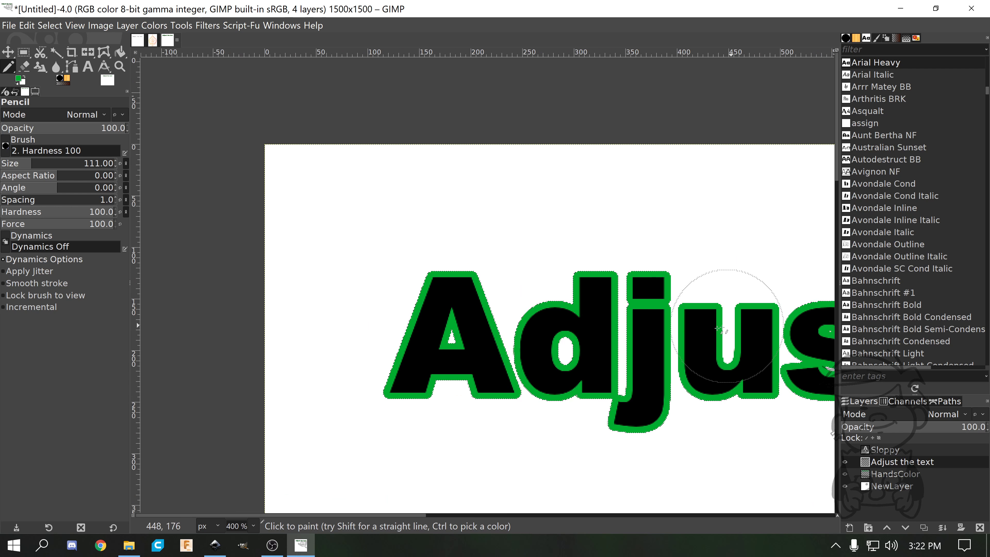
scroll(563, 318, down, 5)
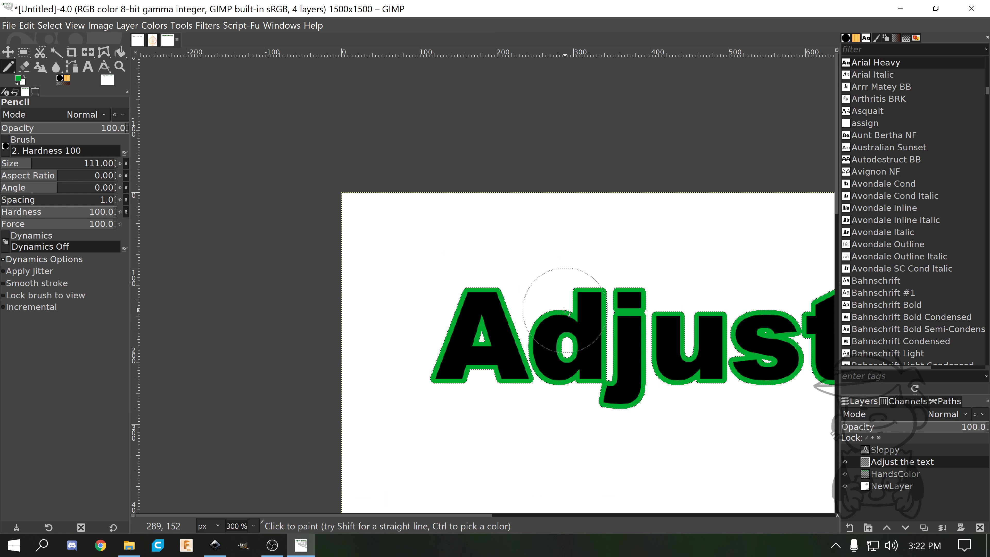
drag(693, 347, 601, 352)
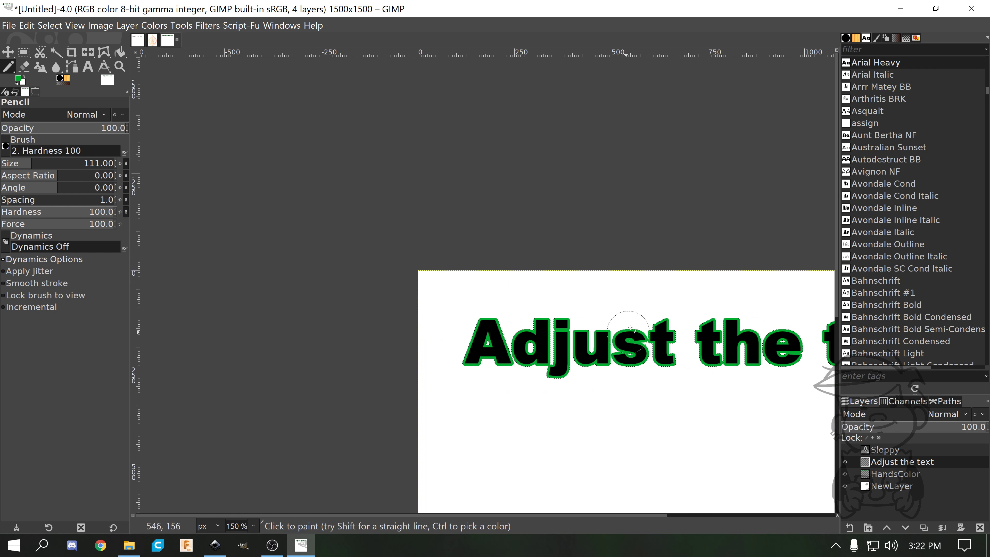
scroll(628, 324, up, 1)
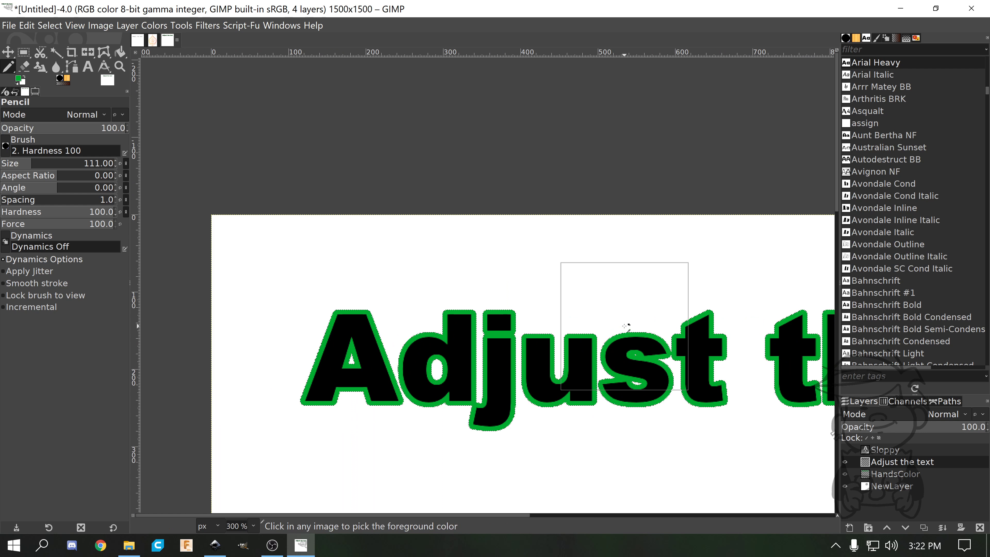
scroll(622, 308, down, 2)
scroll(662, 345, down, 1)
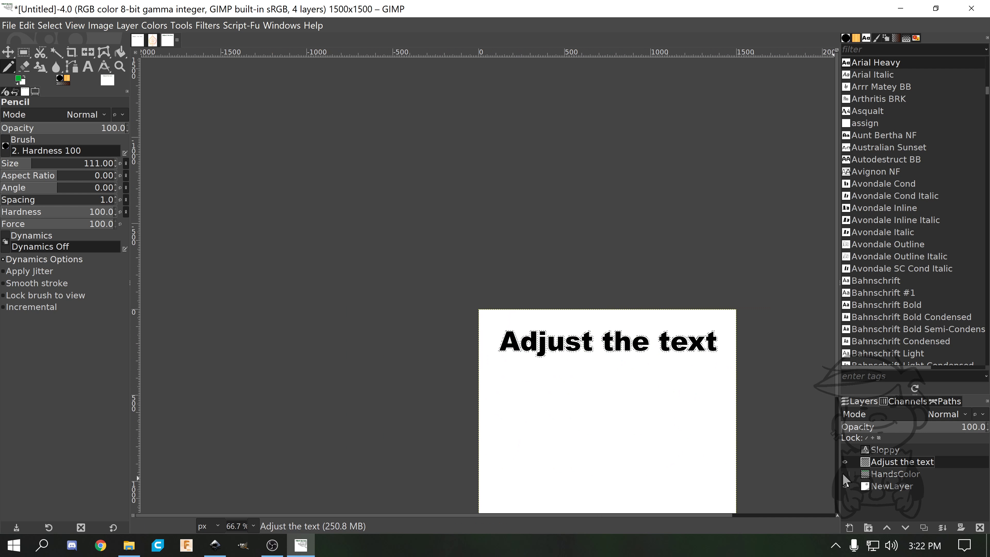
Toggle the visibility of the Adjust the text and HandsColor layers to compare them, leaving only HandsColor of the two hidden.
click(846, 463)
click(844, 474)
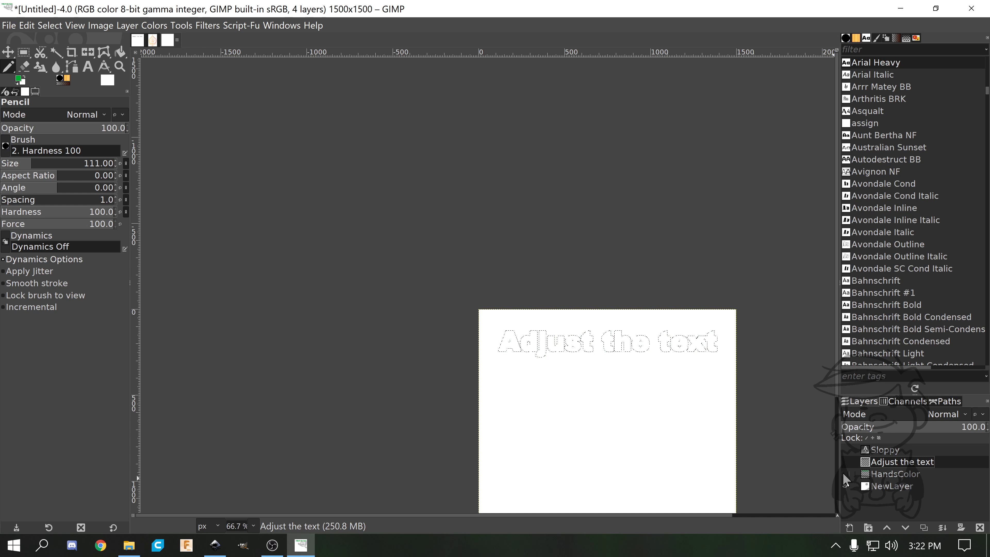
click(845, 474)
click(845, 462)
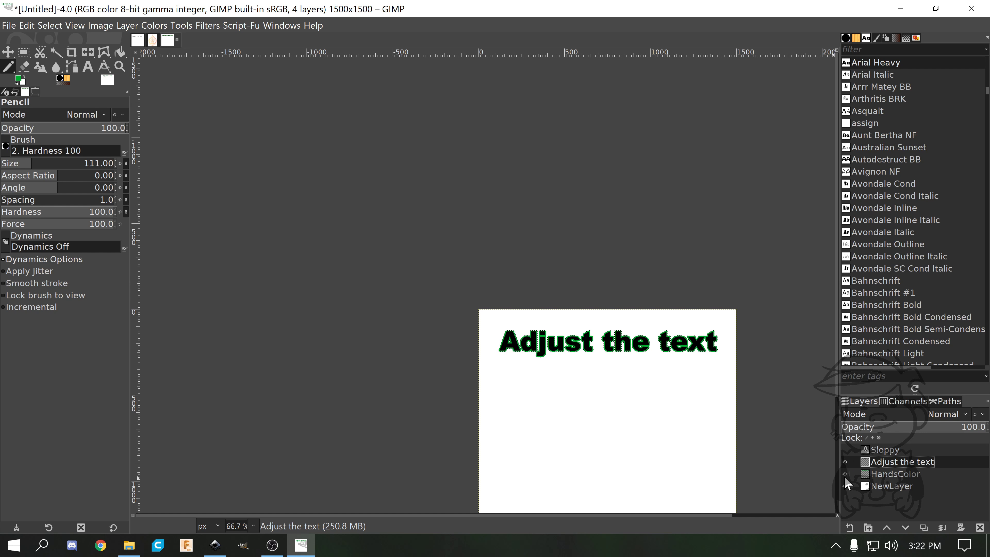
click(845, 474)
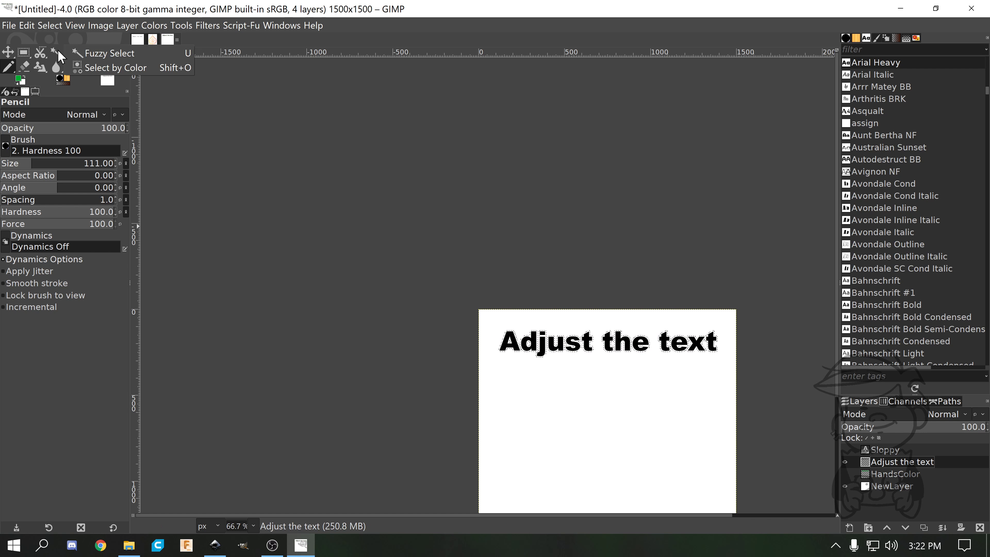
Select all the black lettering on the Adjust the text layer with Select by Color.
click(88, 69)
scroll(664, 376, up, 2)
click(889, 462)
click(577, 294)
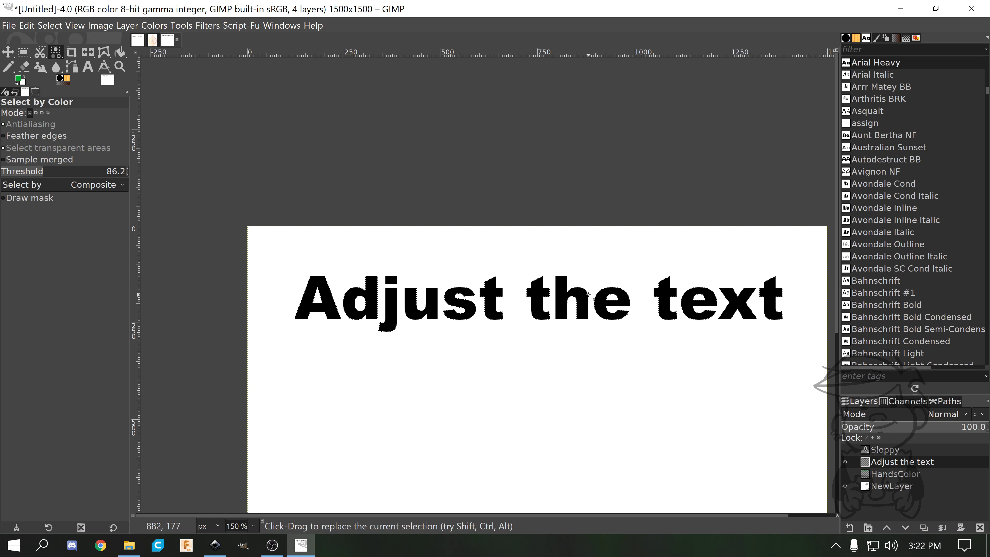
scroll(590, 298, down, 1)
scroll(590, 298, up, 2)
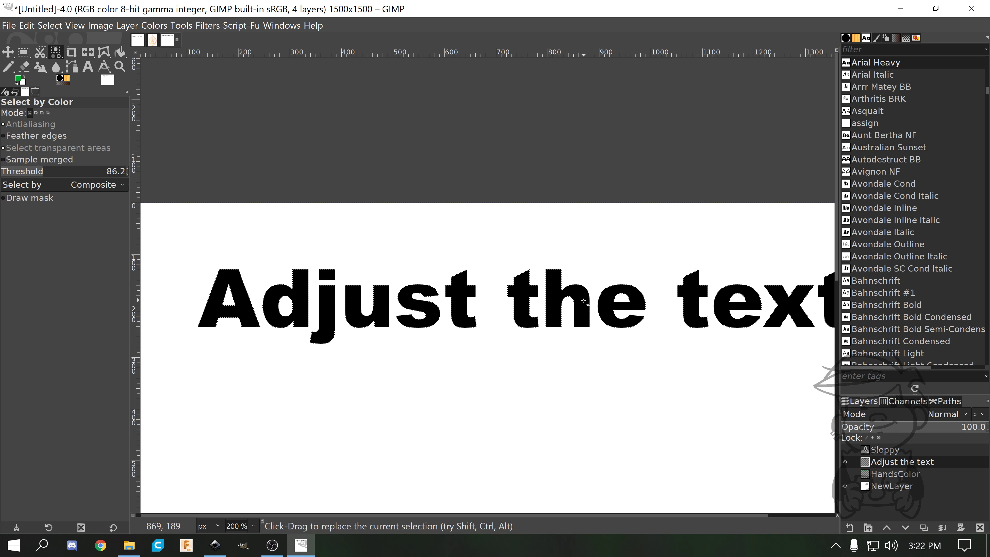
scroll(514, 314, down, 2)
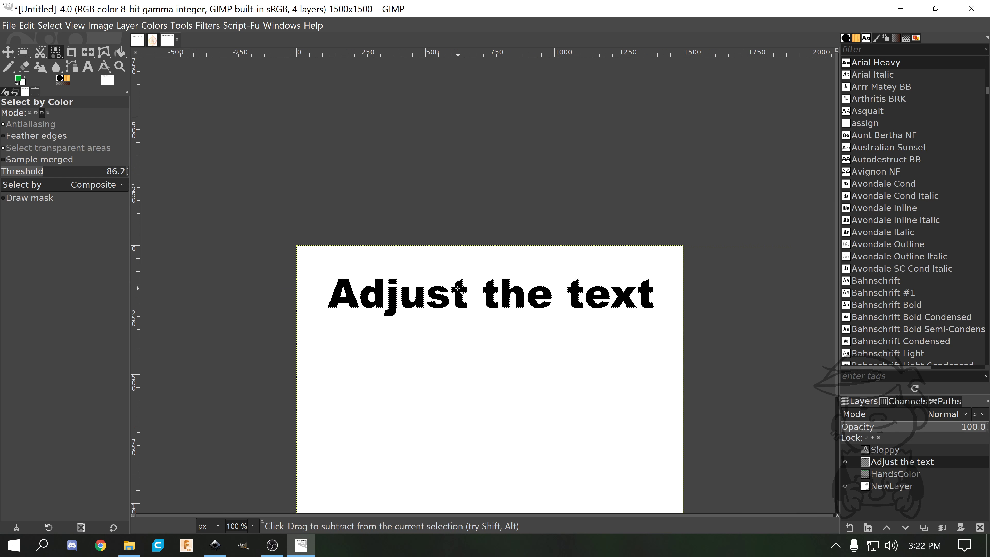
Hide the Adjust the text layer and make NewLayer the active layer.
scroll(514, 314, down, 1)
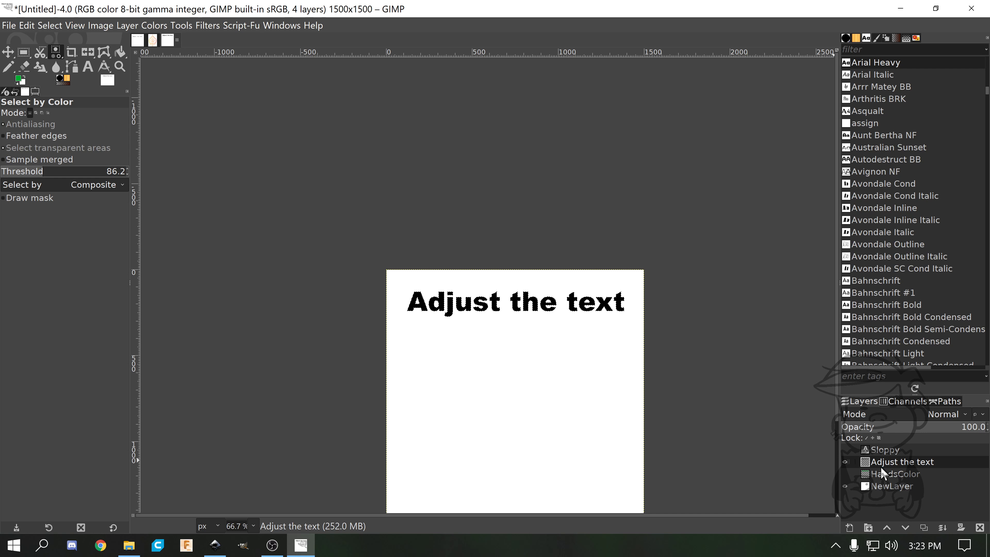
click(882, 486)
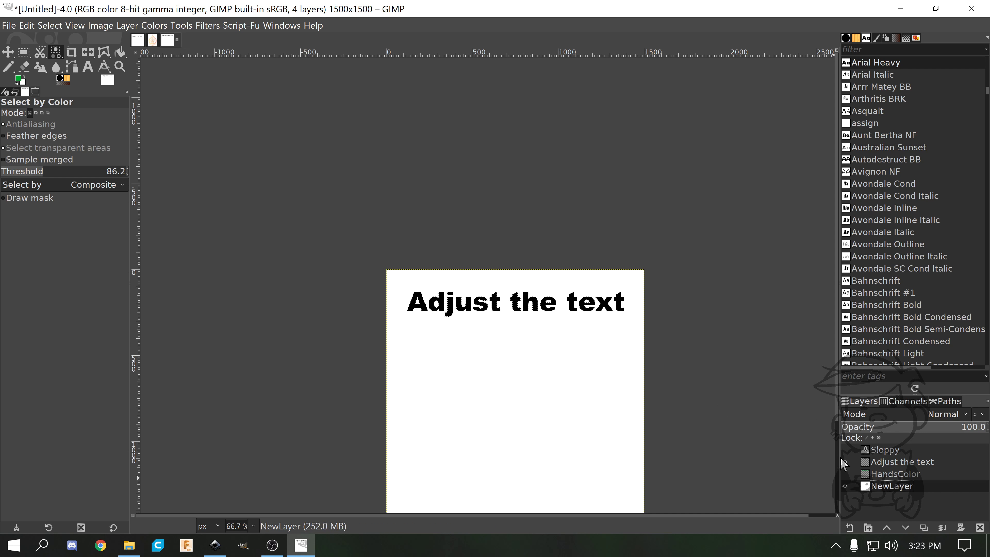
click(844, 463)
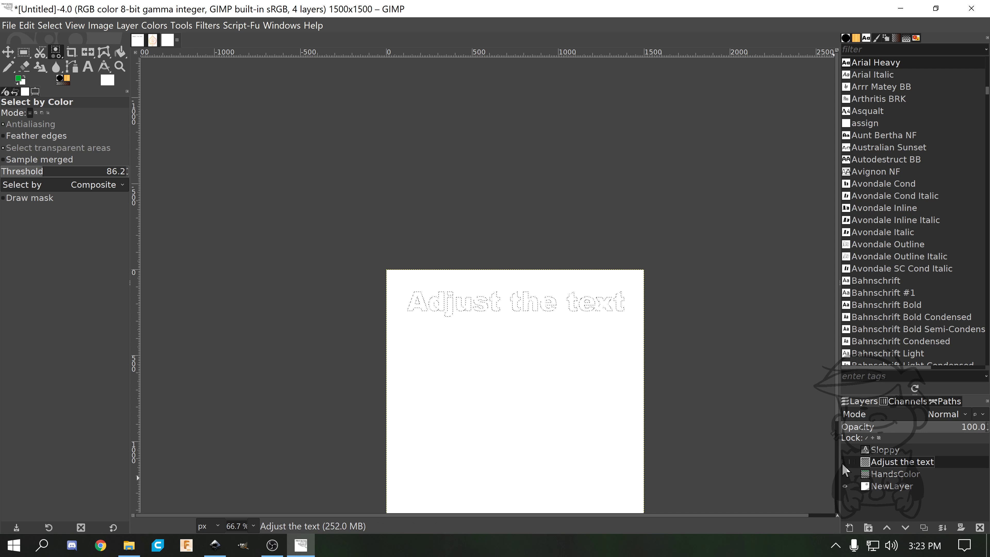
click(898, 487)
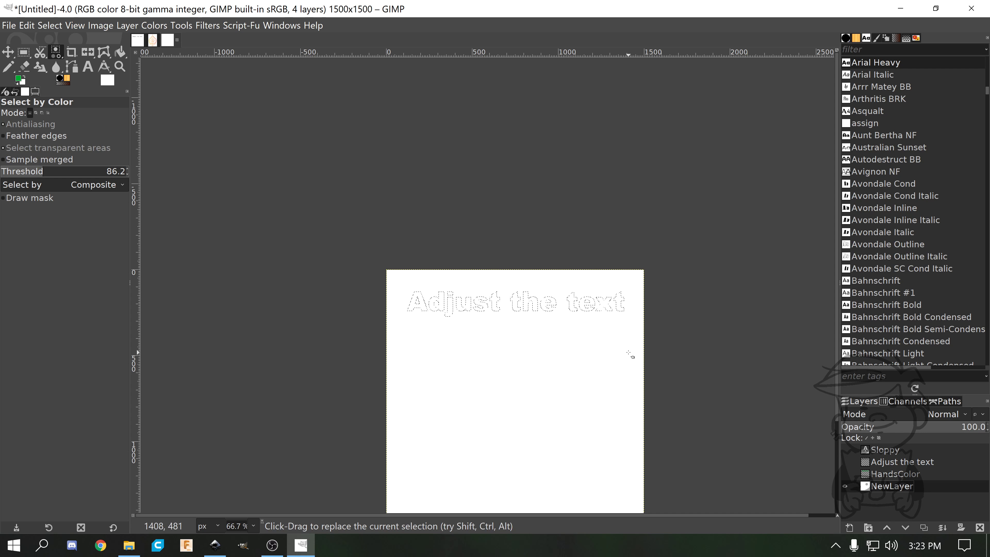
Delete the letter-shaped areas from NewLayer, inspect the cut-out, and undo the deletion.
scroll(562, 295, up, 5)
scroll(561, 295, down, 4)
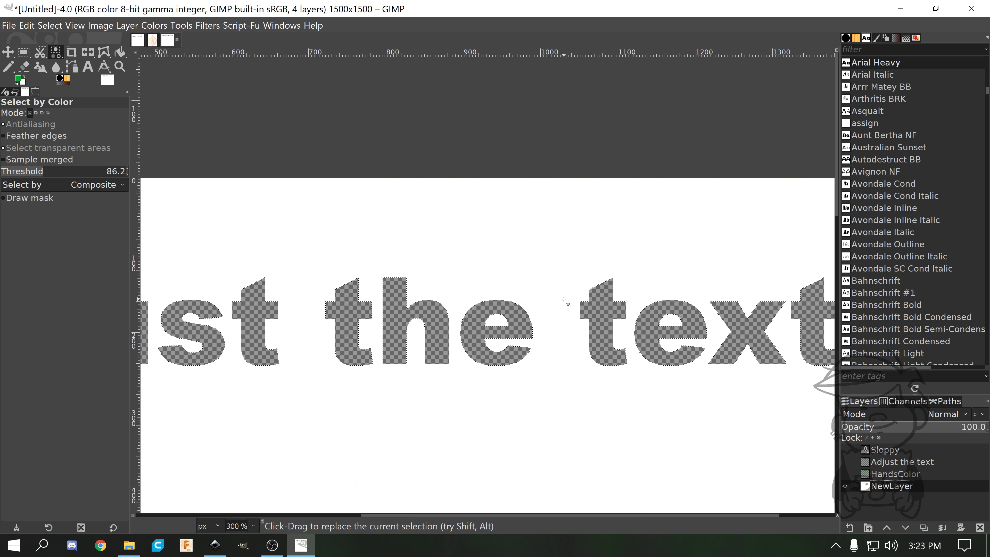
key(ctrl+z)
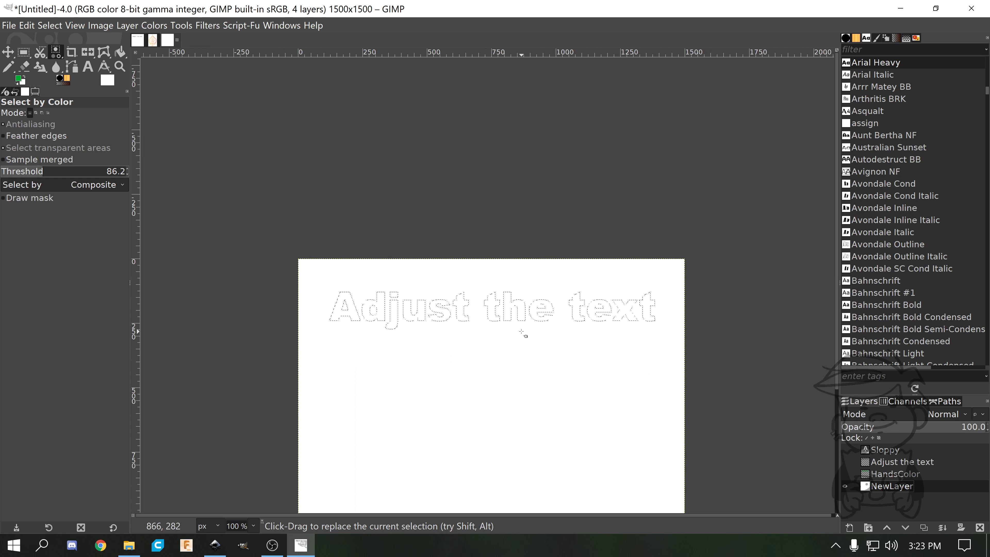
Invert the letter selection and delete everything outside the letters from NewLayer.
key(ctrl+i)
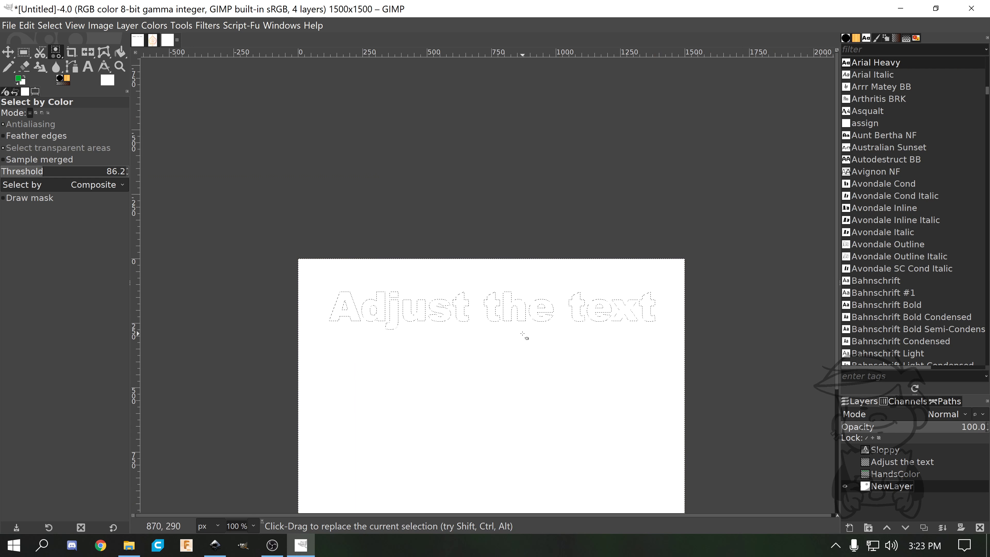
key(Delete)
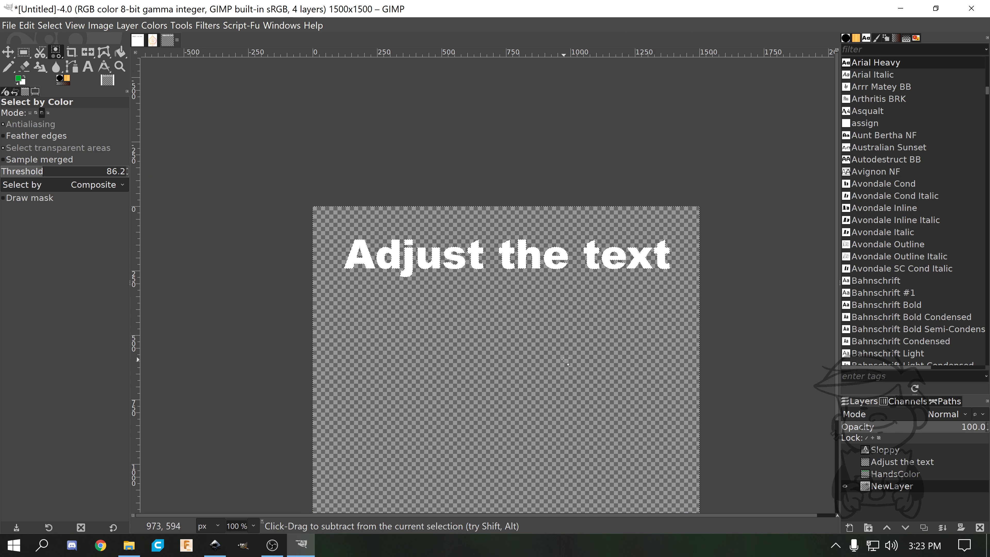
scroll(556, 365, down, 2)
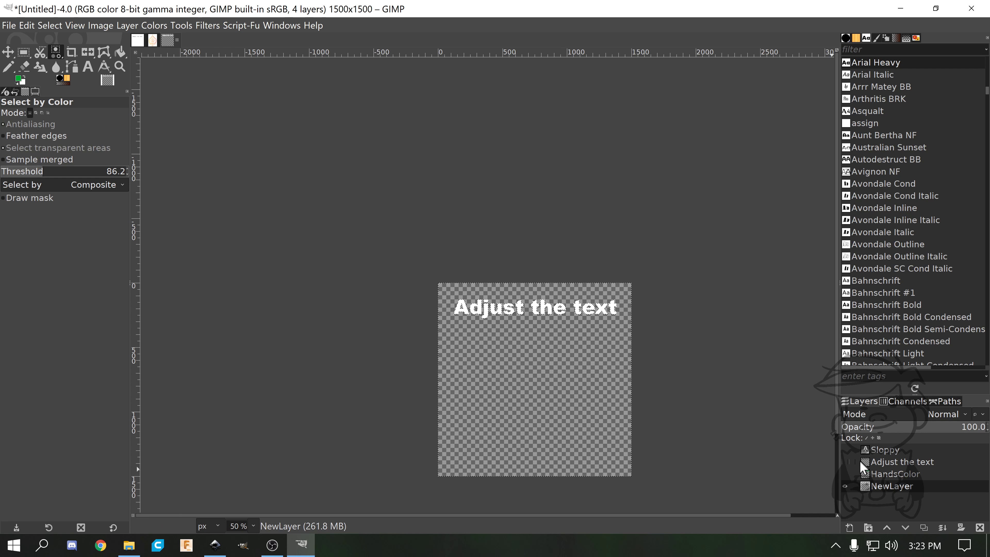
Show the Adjust the text and HandsColor layers again and inspect the green border around the black letters.
click(846, 461)
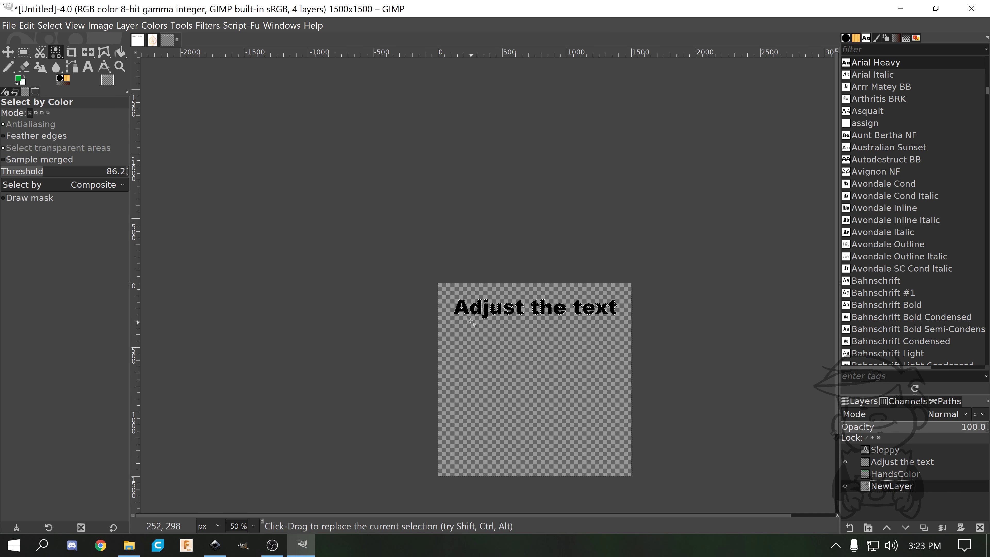
key(1)
key(minus)
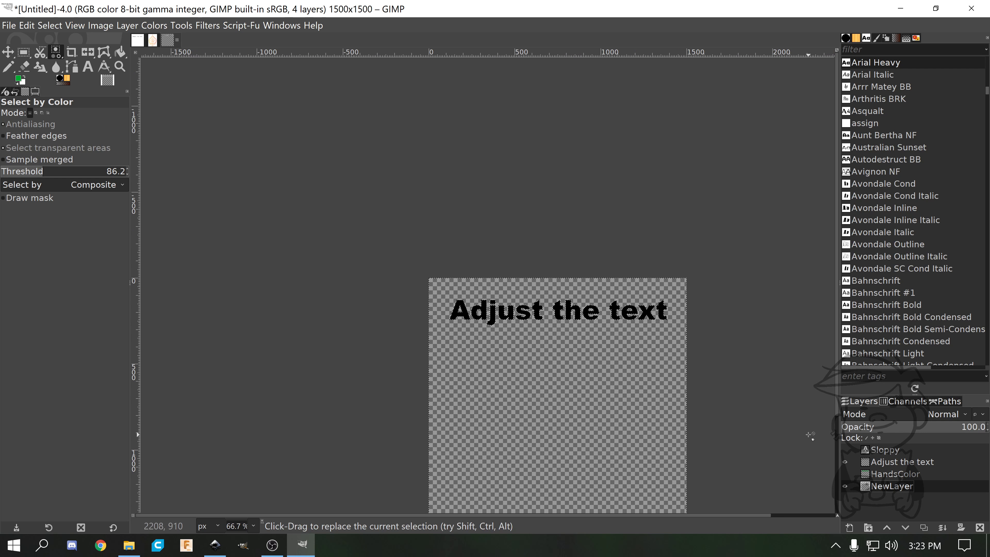
click(845, 474)
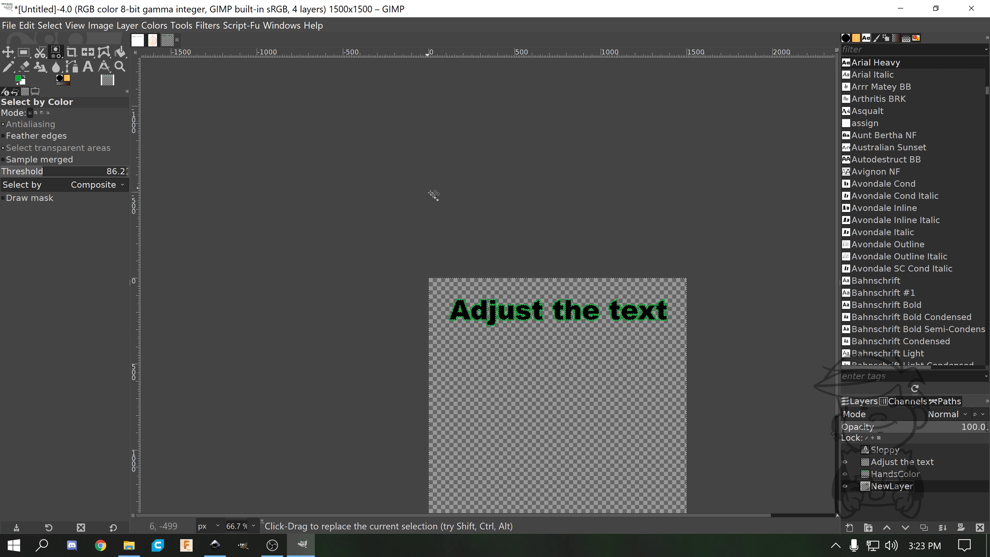
scroll(564, 259, down, 3)
scroll(508, 261, right, 3)
scroll(471, 263, up, 4)
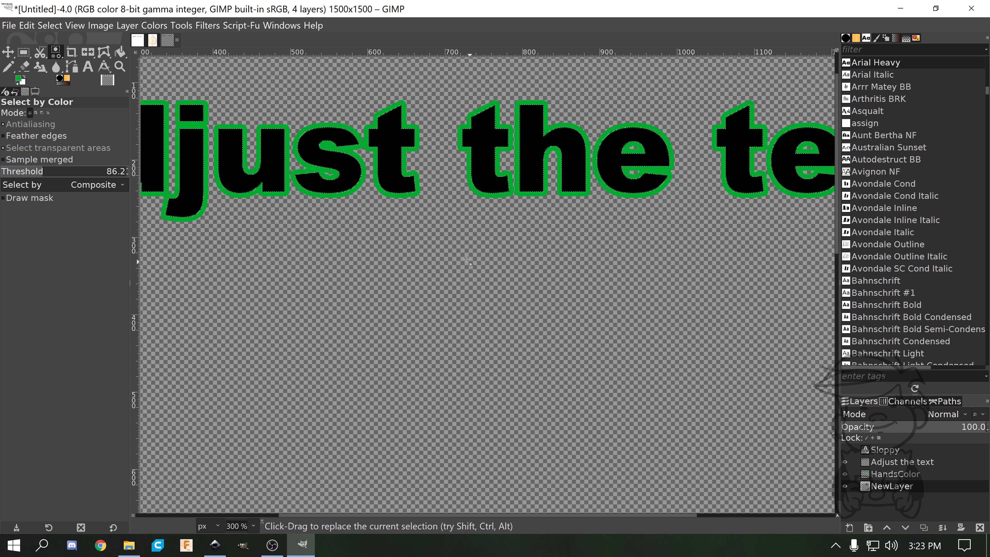
scroll(506, 323, down, 4)
scroll(516, 356, up, 2)
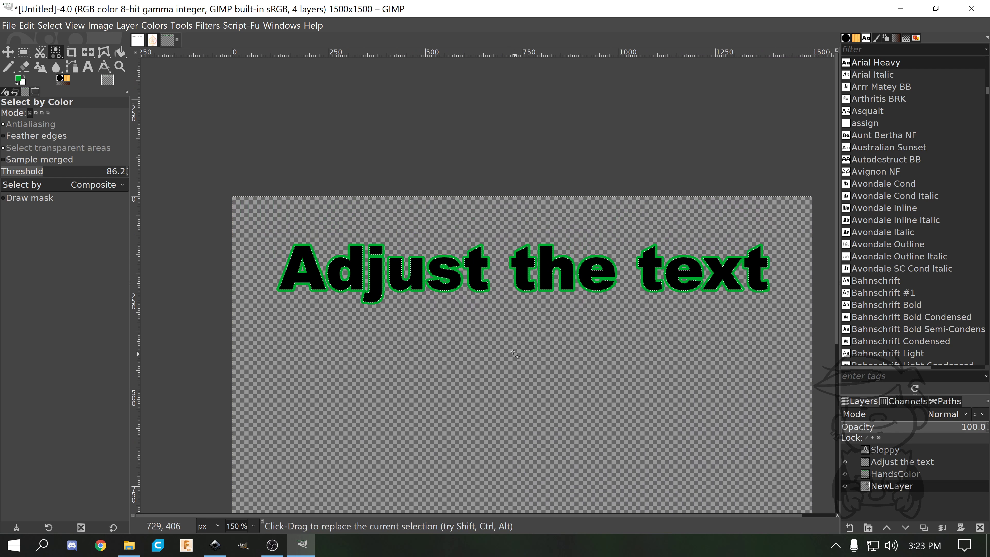
right_click(504, 331)
mouse_move(535, 366)
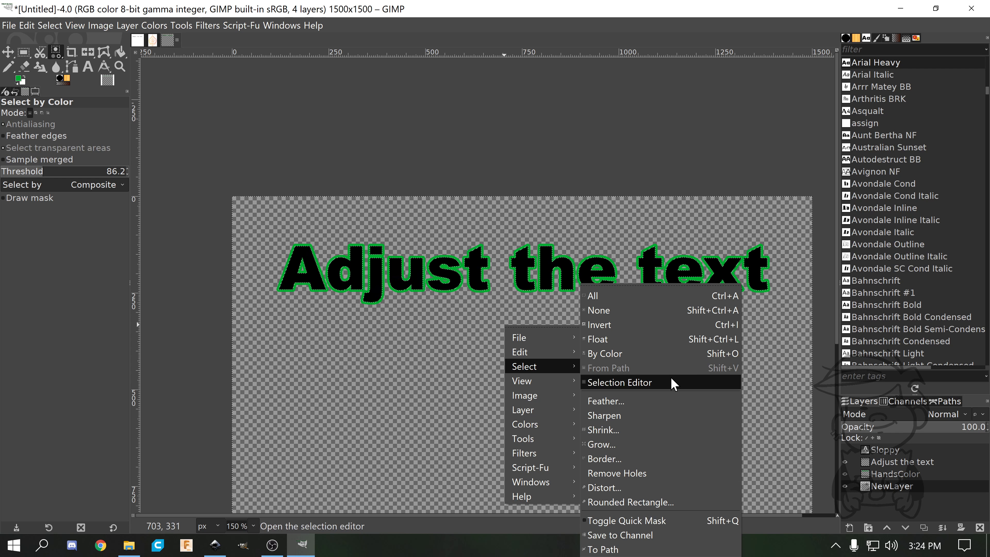
click(823, 406)
scroll(823, 406, down, 1)
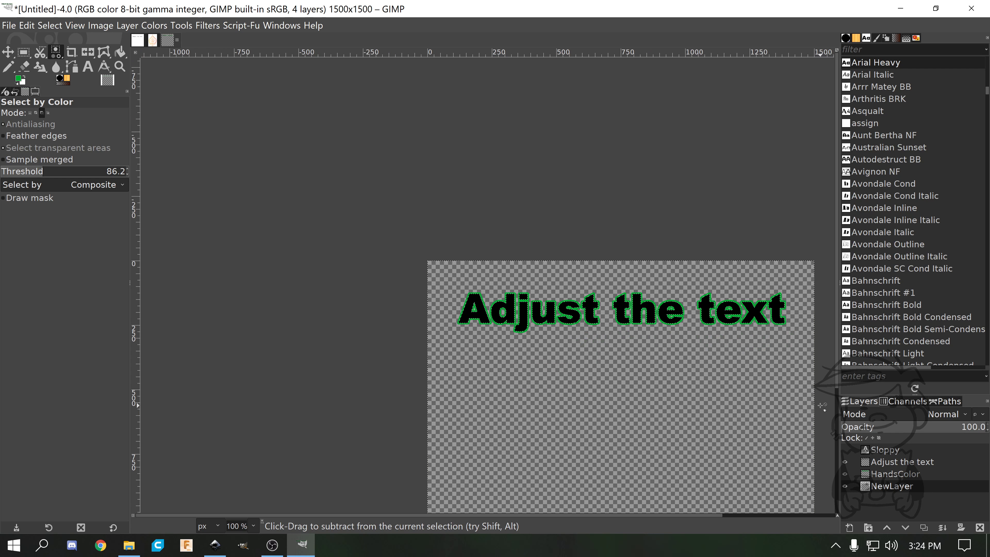
scroll(823, 406, up, 1)
scroll(778, 327, down, 3)
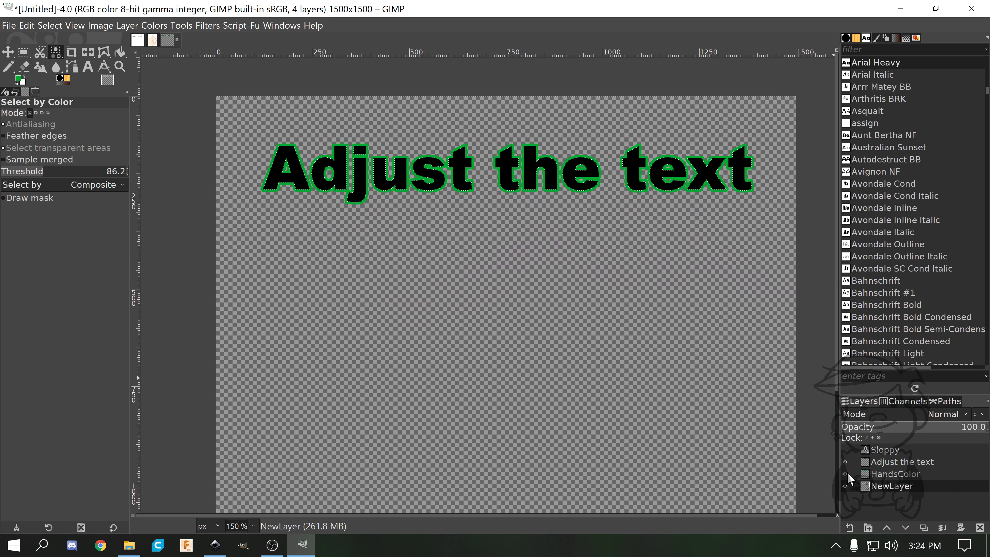
Switch to the images.png ornament and select its orange branch color with Select by Color at threshold 86.2.
click(152, 39)
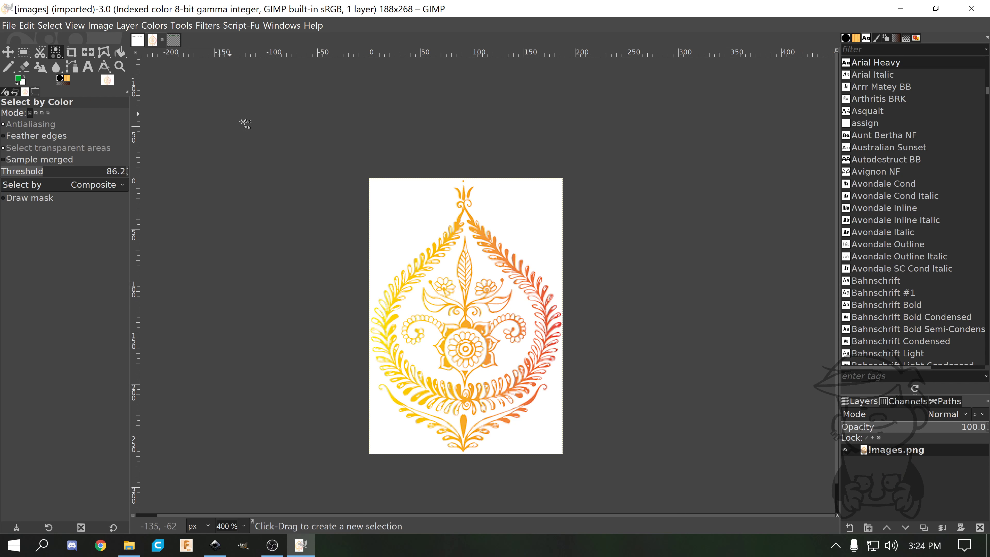
drag(479, 273, 579, 286)
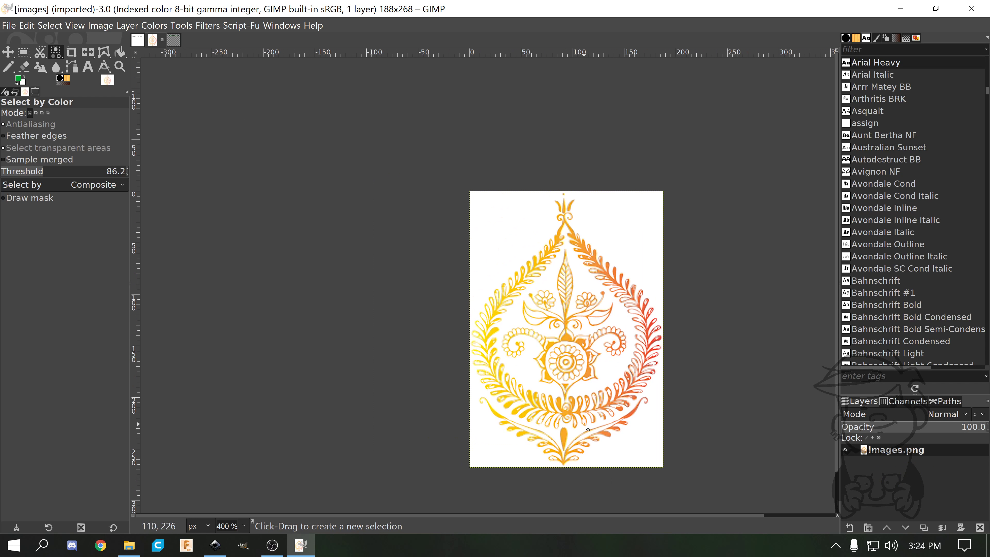
scroll(591, 423, up, 1)
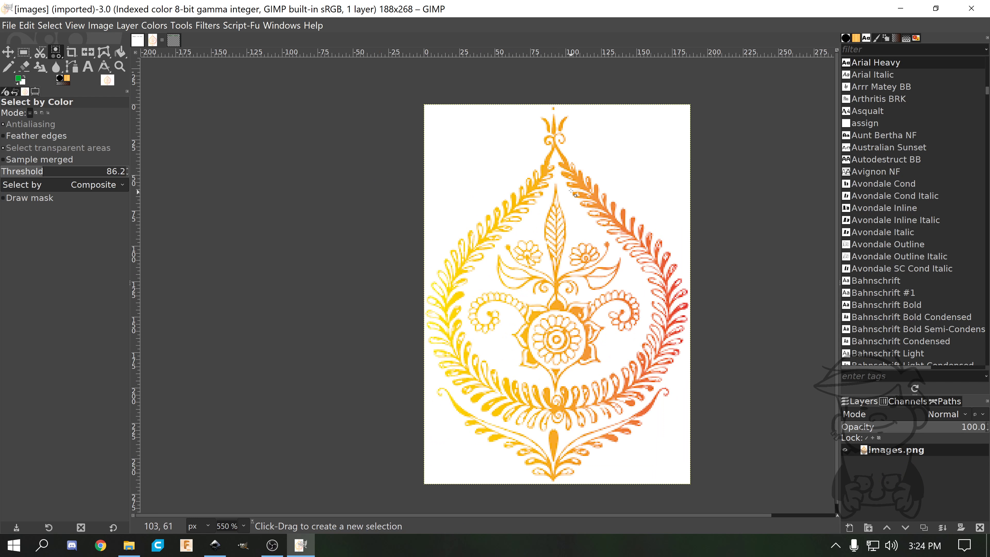
click(54, 51)
click(96, 67)
click(580, 177)
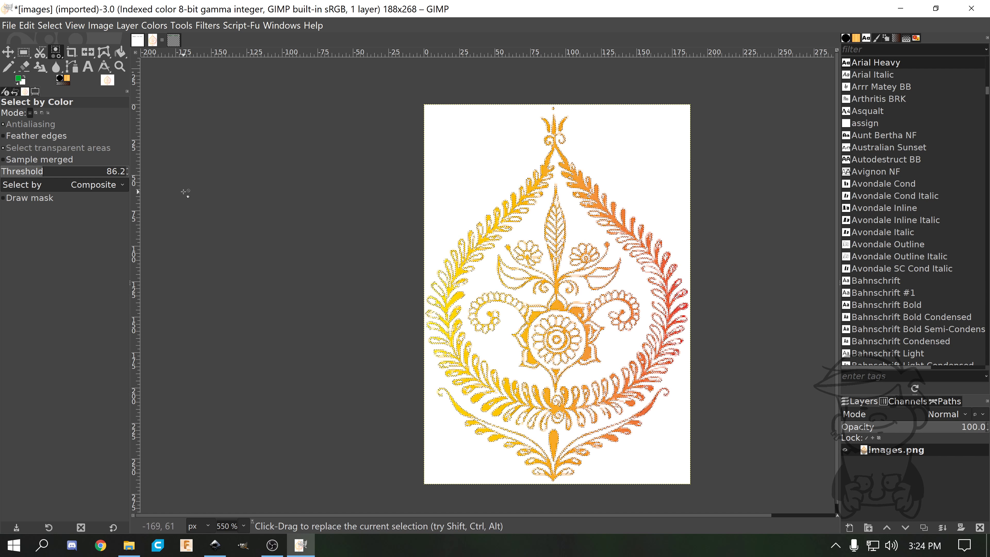
Lower the Select by Color threshold to 46.3, reselect the orange ornament color, and inspect how closely the selection follows it.
click(28, 171)
drag(28, 171, 23, 172)
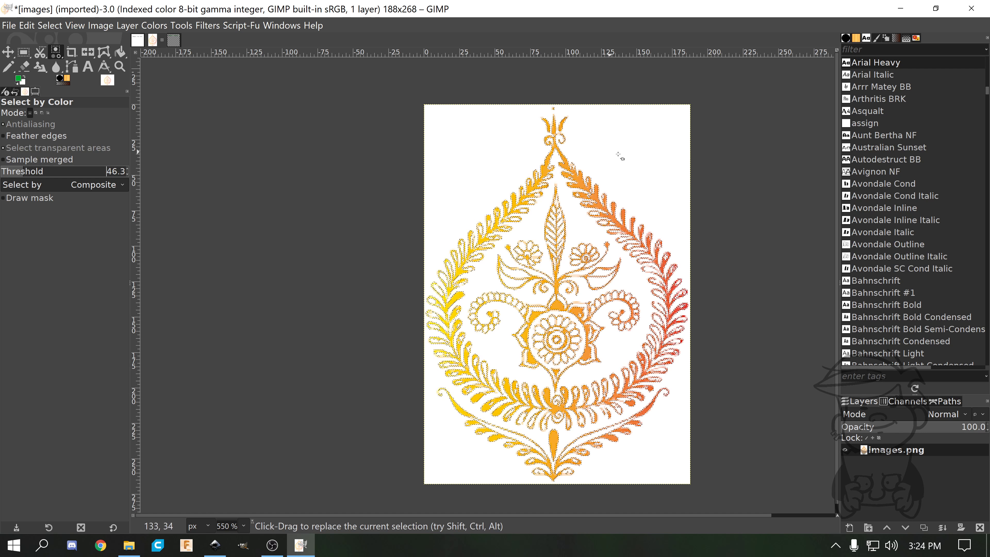
click(584, 181)
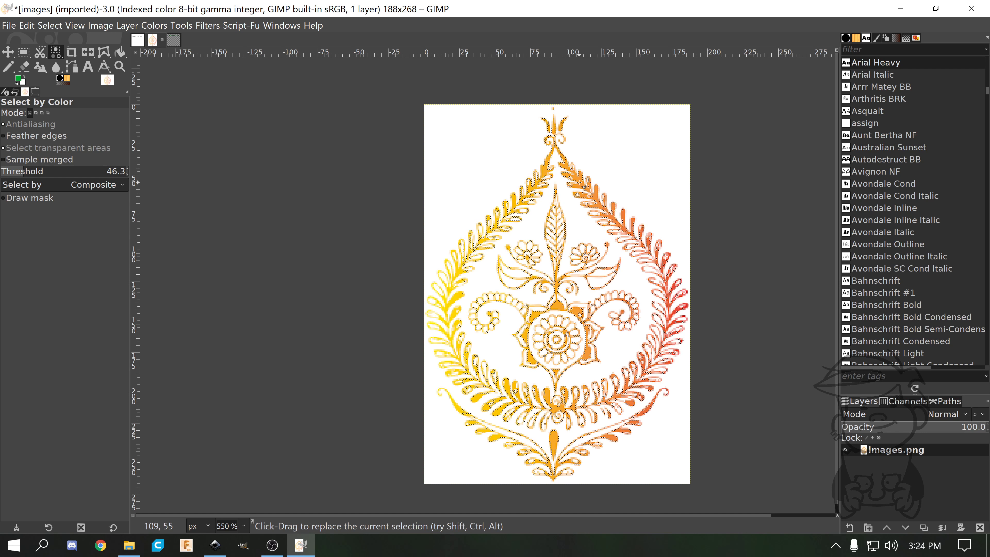
scroll(482, 287, up, 3)
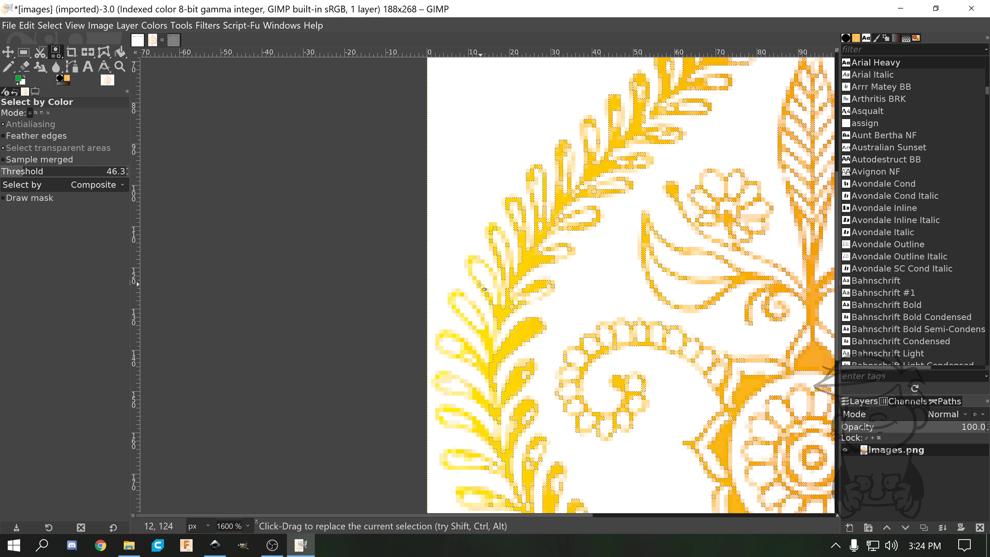
scroll(482, 287, down, 3)
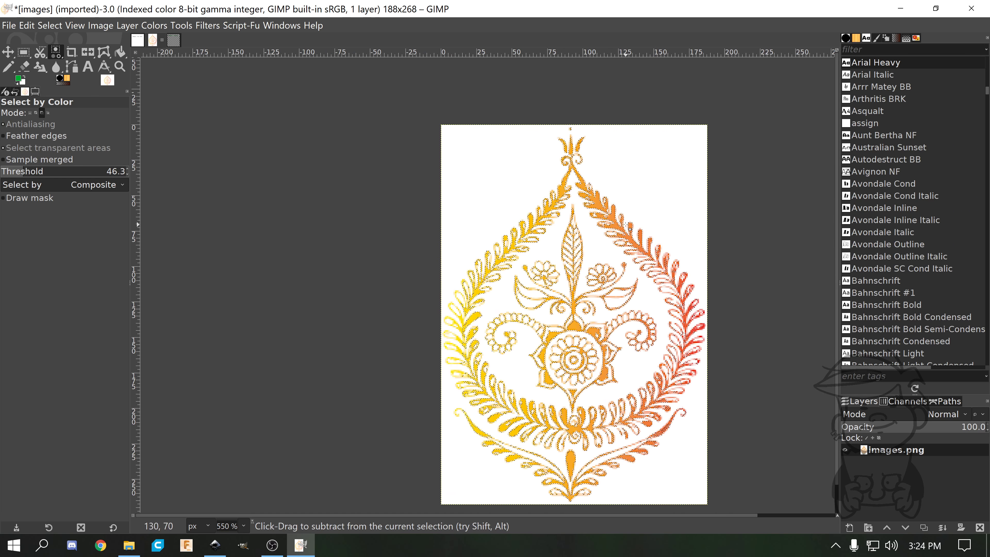
scroll(482, 287, up, 1)
scroll(482, 287, down, 2)
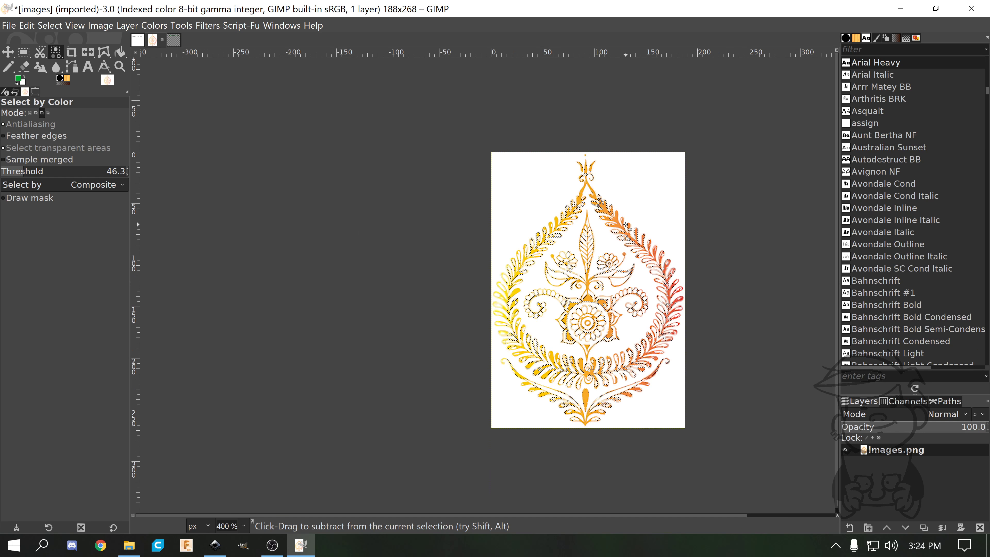
Set the Select by Color threshold to 35.8 and reselect the orange branch color to examine its coverage.
click(51, 172)
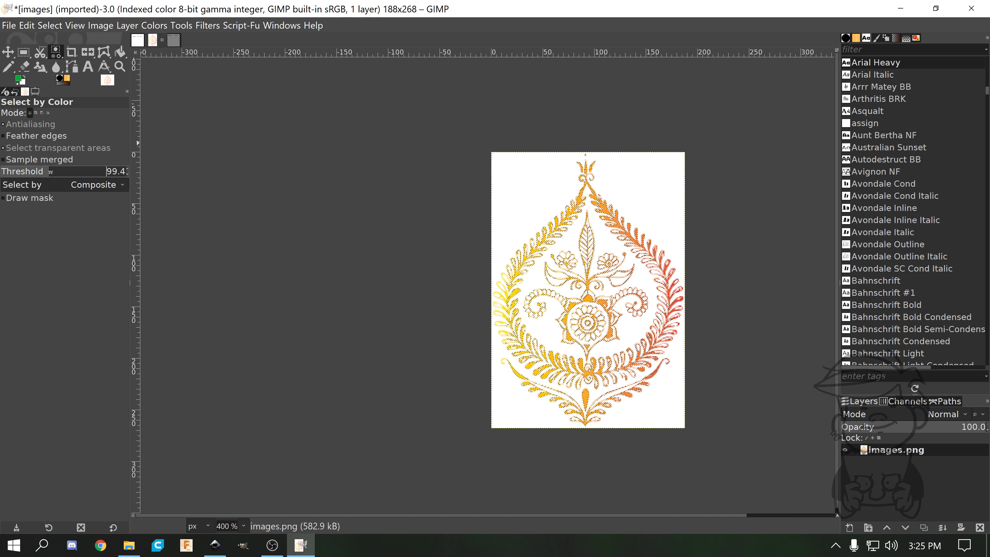
click(14, 171)
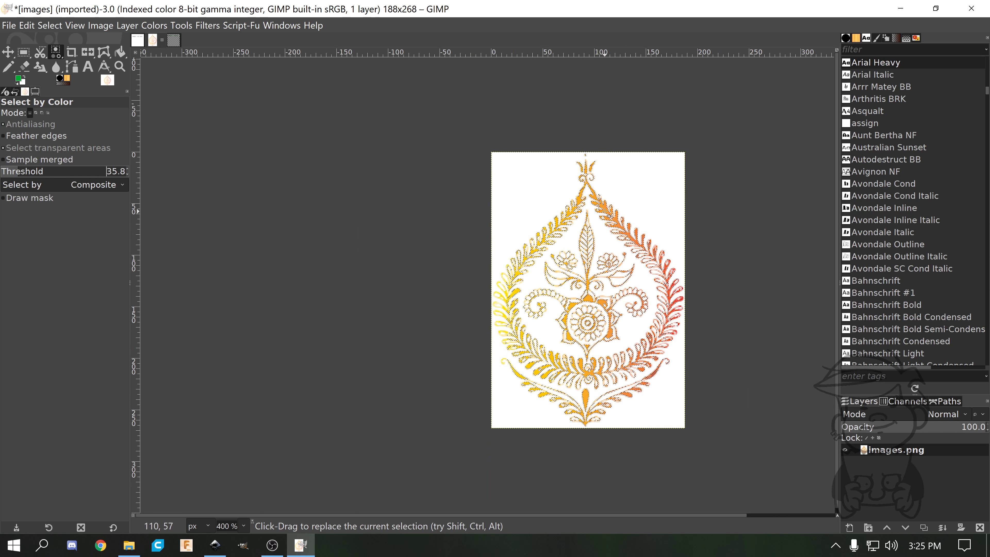
click(609, 216)
ctrl+scroll(625, 360, up, 4)
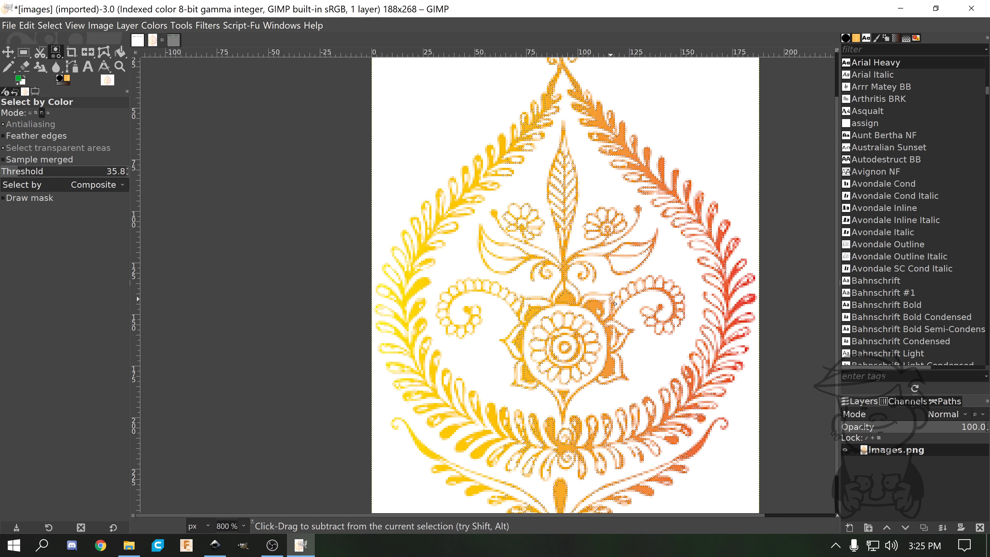
ctrl+scroll(581, 307, down, 3)
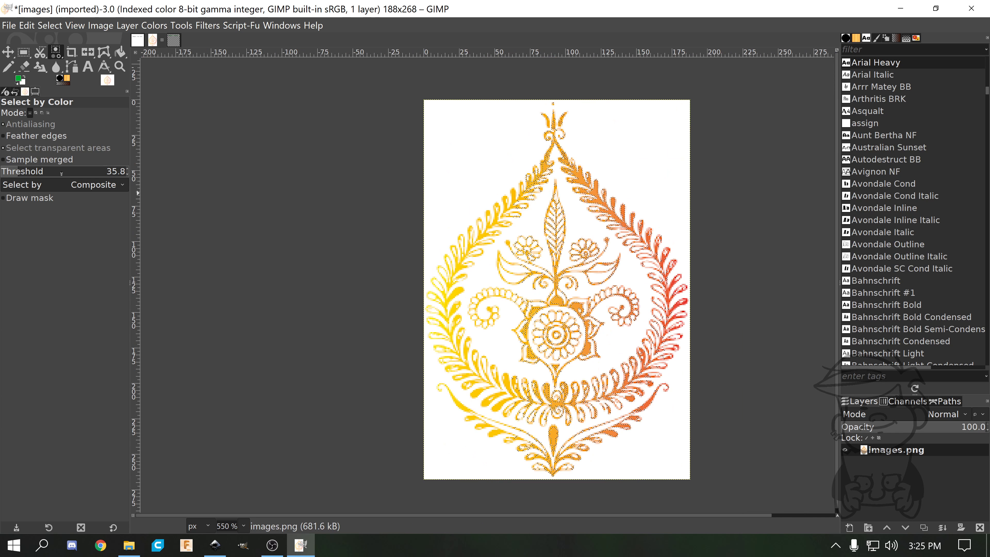
Raise the threshold to 123.6, reselect the ornament by color, and examine the selection edges along the leaves and tip.
click(61, 173)
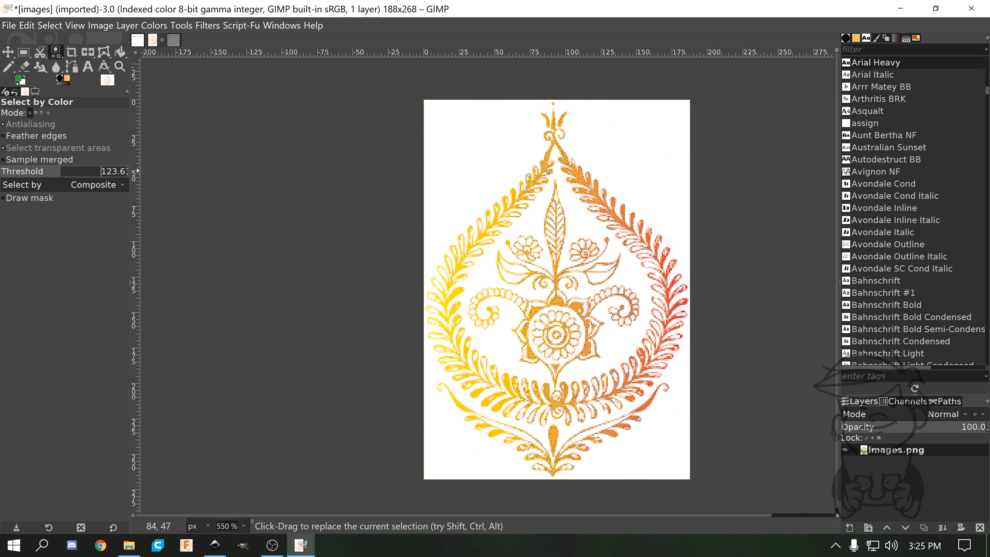
ctrl+scroll(469, 226, up, 4)
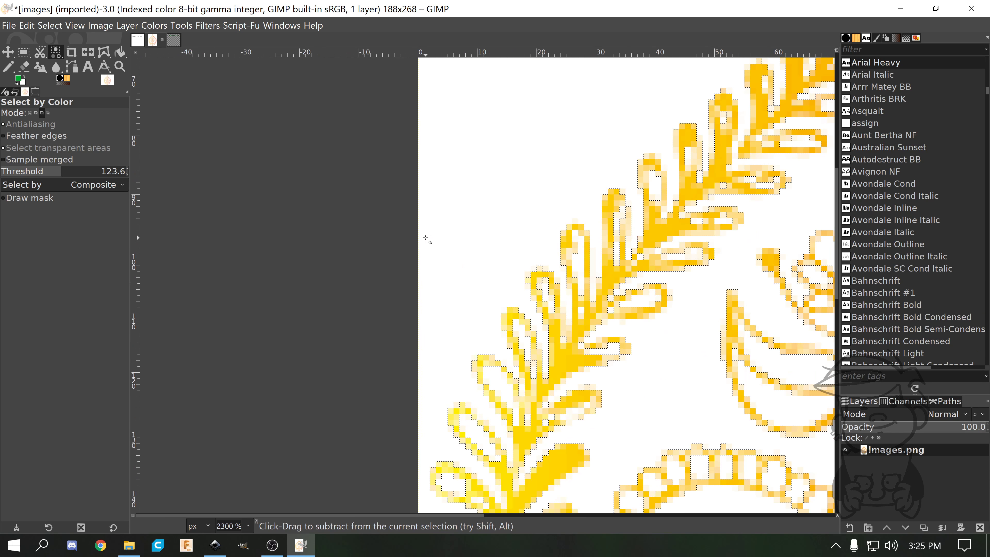
ctrl+scroll(617, 194, down, 3)
ctrl+scroll(511, 379, up, 3)
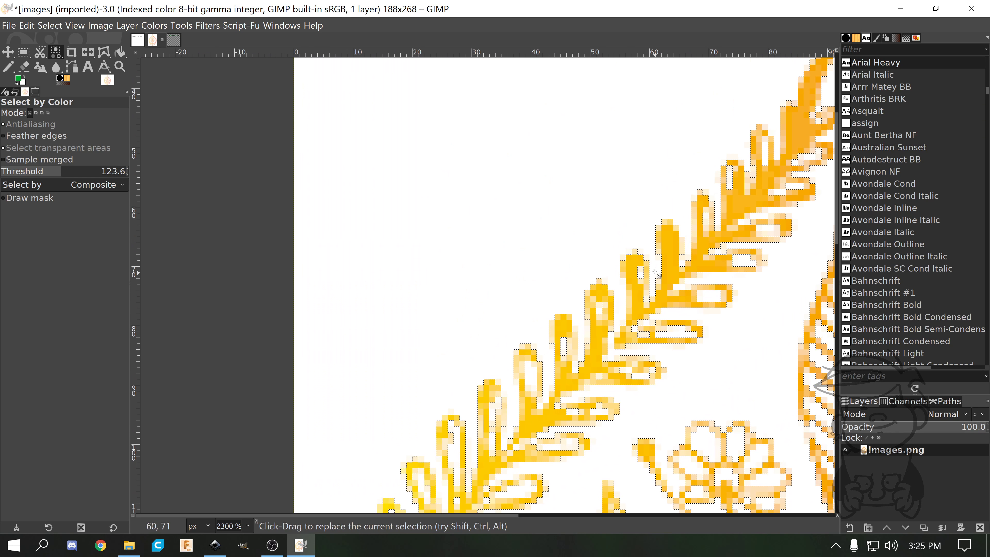
ctrl+scroll(656, 272, down, 3)
ctrl+scroll(729, 225, up, 3)
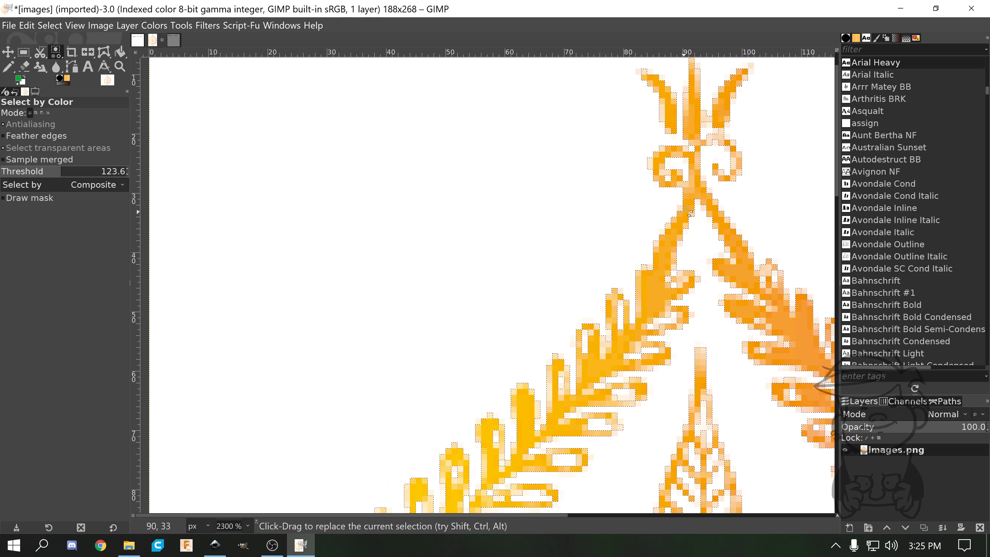
ctrl+scroll(688, 211, down, 4)
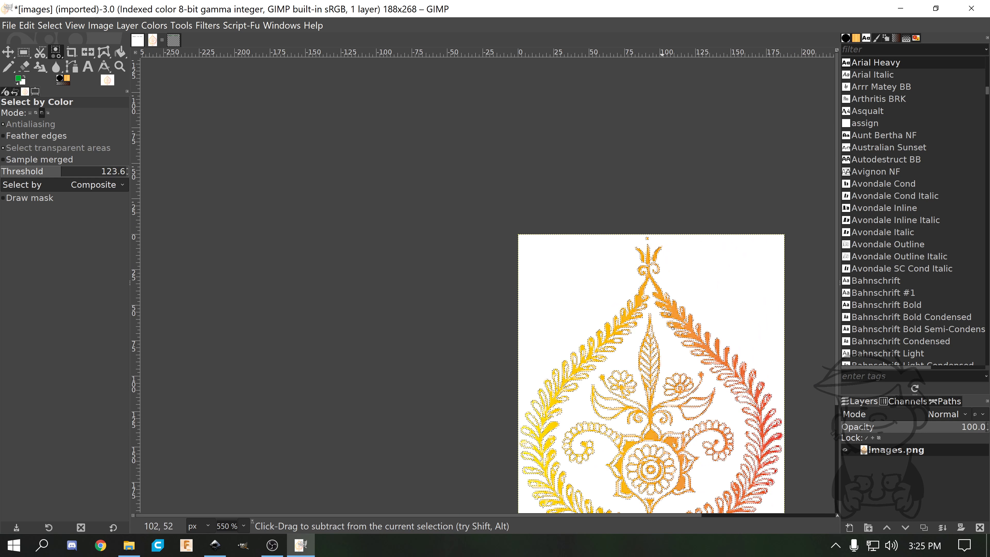
Add an alpha channel to the images.png layer.
scroll(669, 315, down, 5)
scroll(618, 408, down, 2)
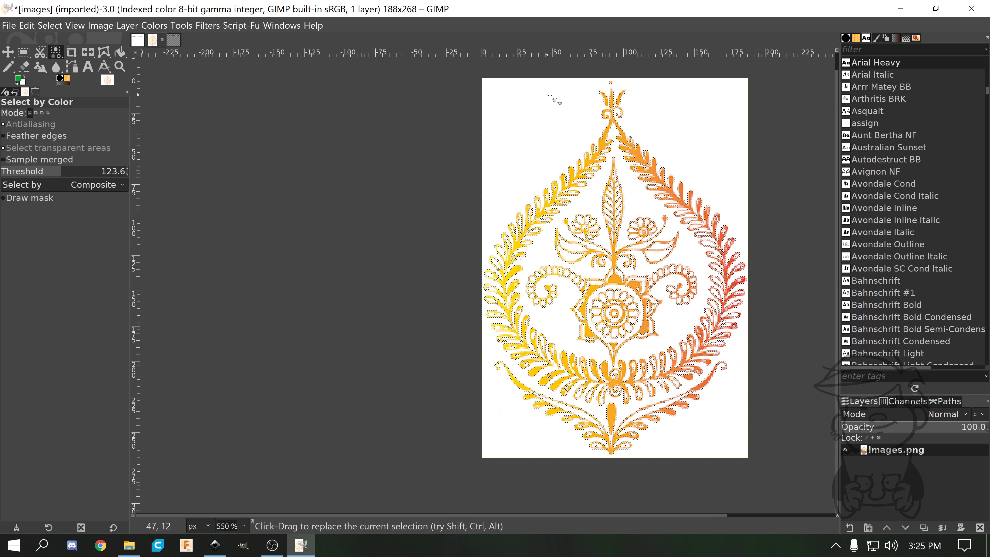
right_click(864, 452)
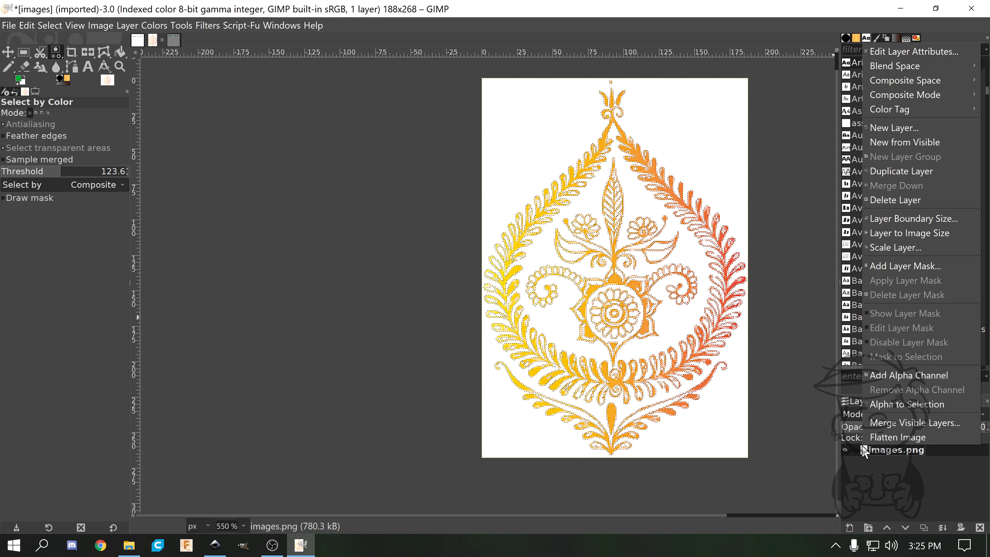
click(903, 377)
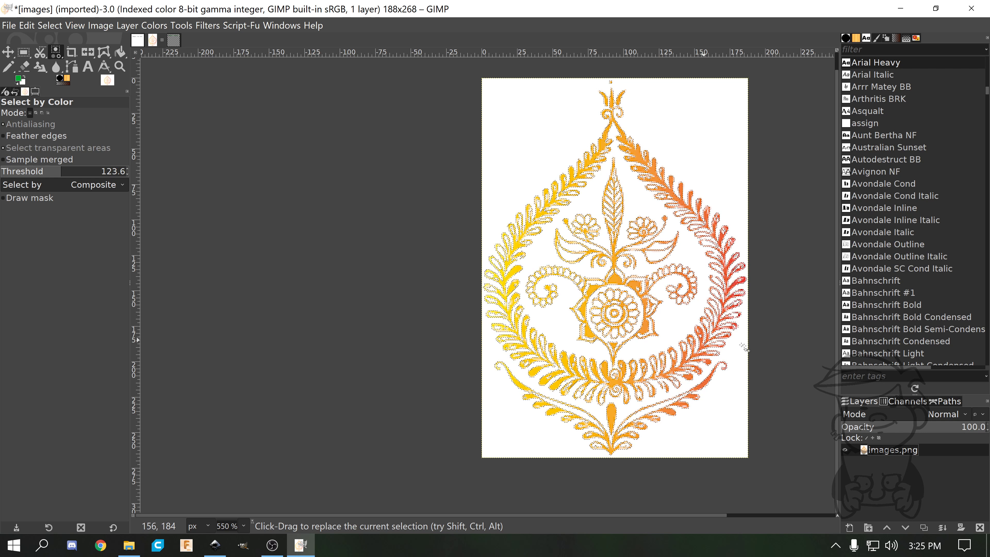
Try deleting the selected ornament to transparency, and undo the deletion.
key(Delete)
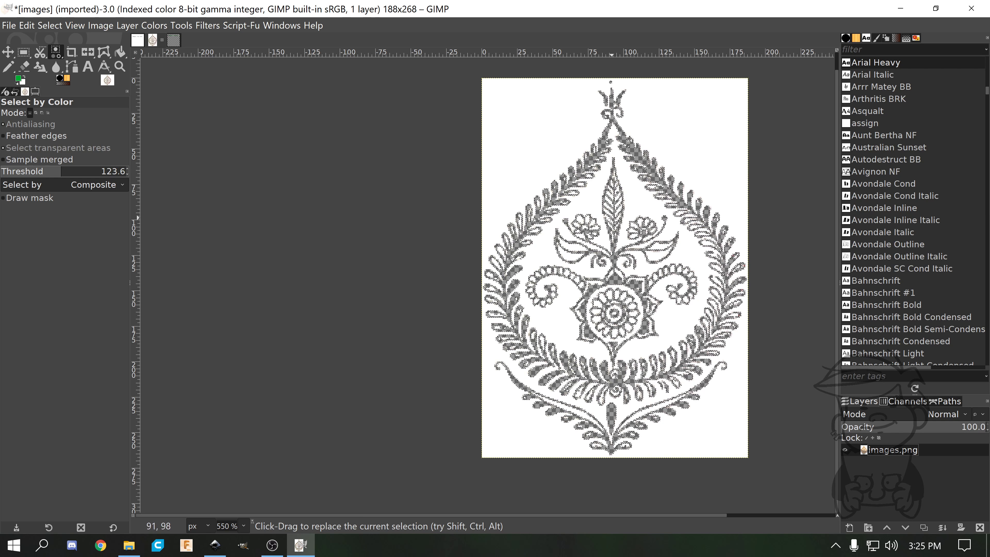
key(ctrl+z)
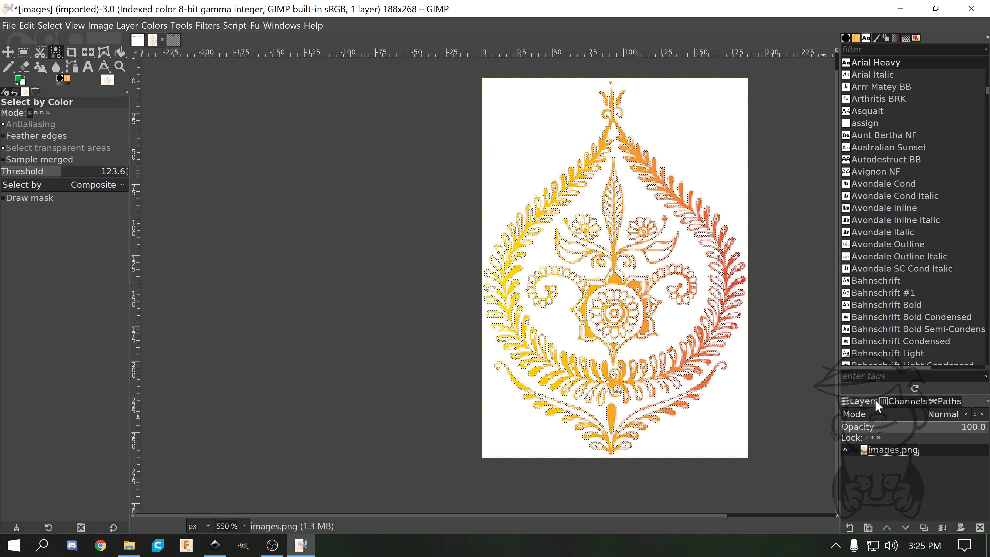
Delete the white background instead of the ornament, inspect the remaining edge pixels, and undo the deletion.
key(Delete)
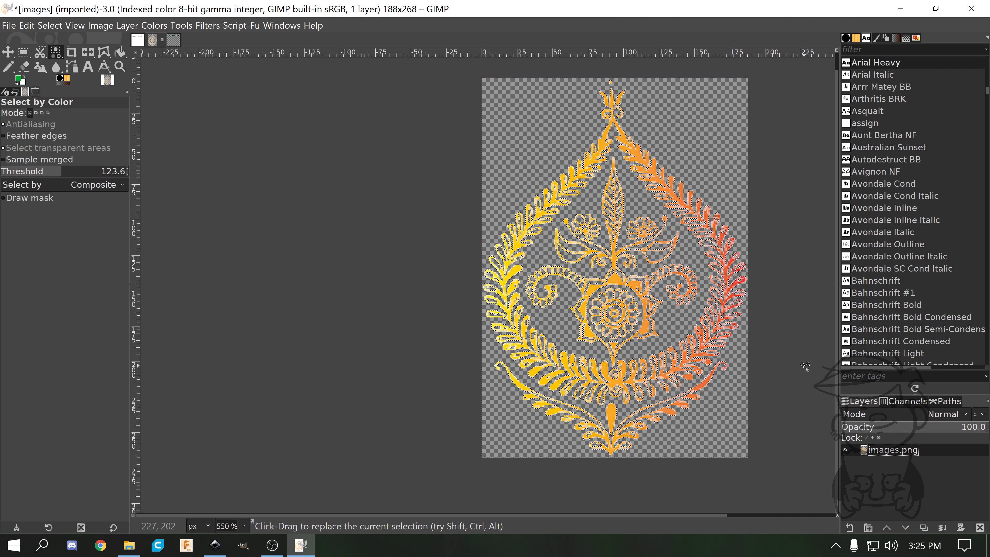
scroll(744, 308, up, 8)
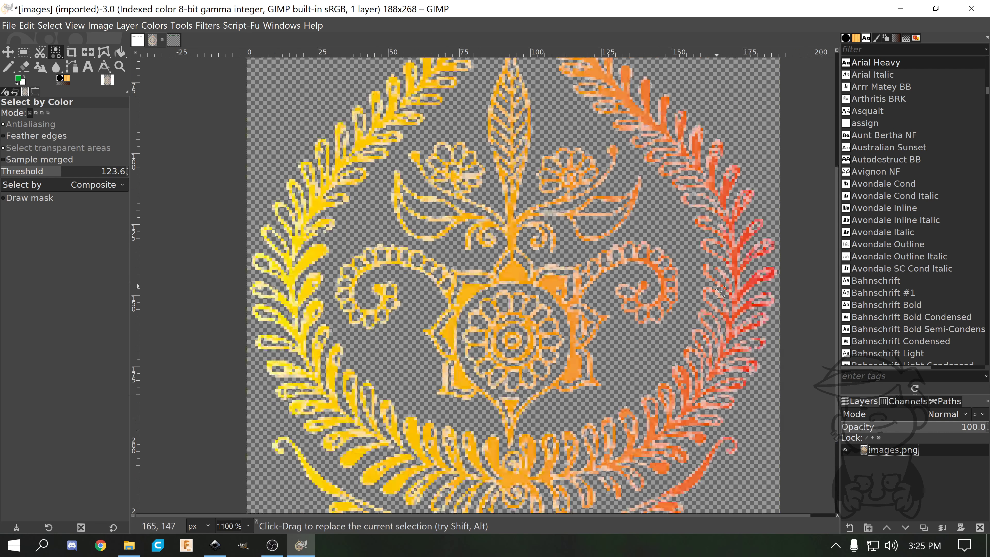
scroll(744, 308, down, 8)
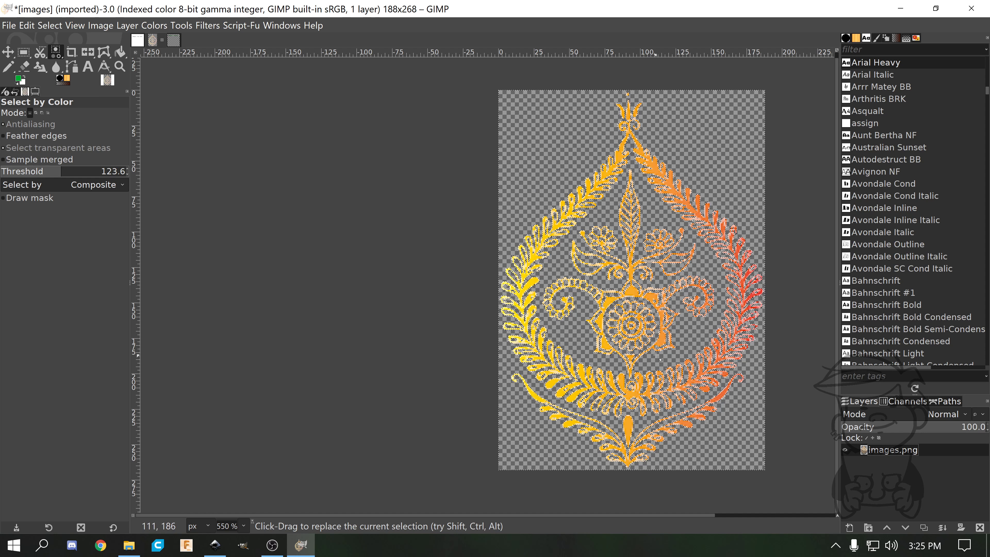
scroll(660, 359, up, 3)
scroll(697, 372, down, 3)
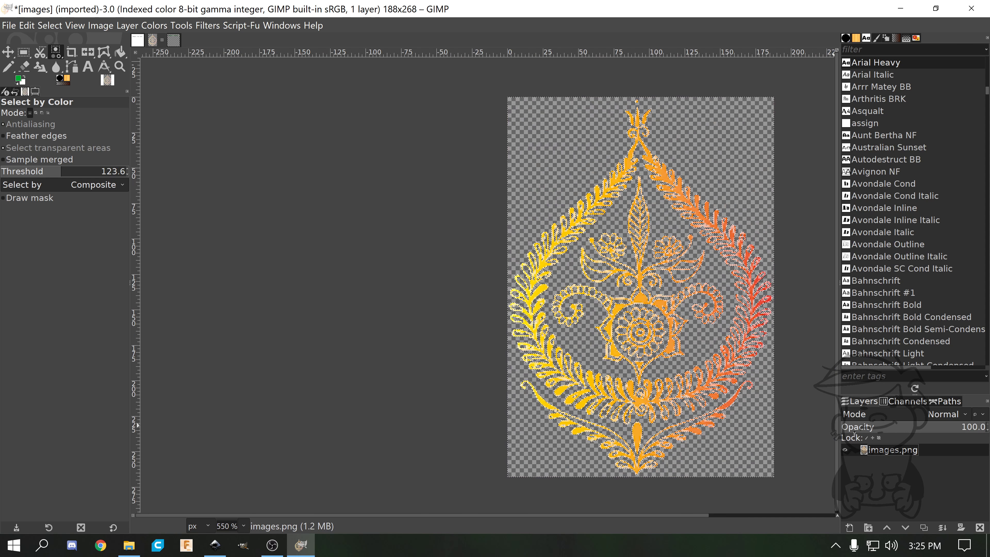
key(ctrl+z)
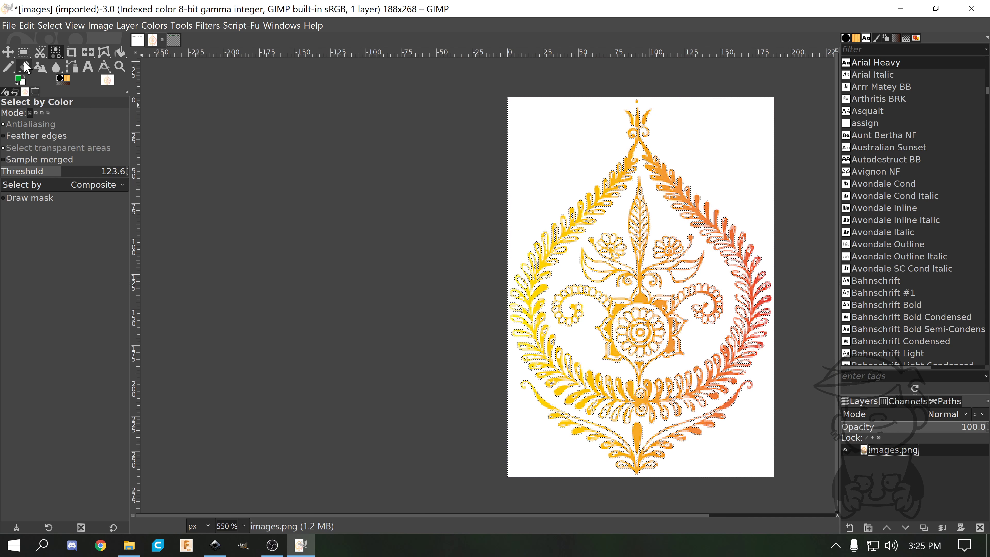
Switch to the Fuzzy Select tool and examine the current selection along the yellow branch and central leaf.
click(94, 53)
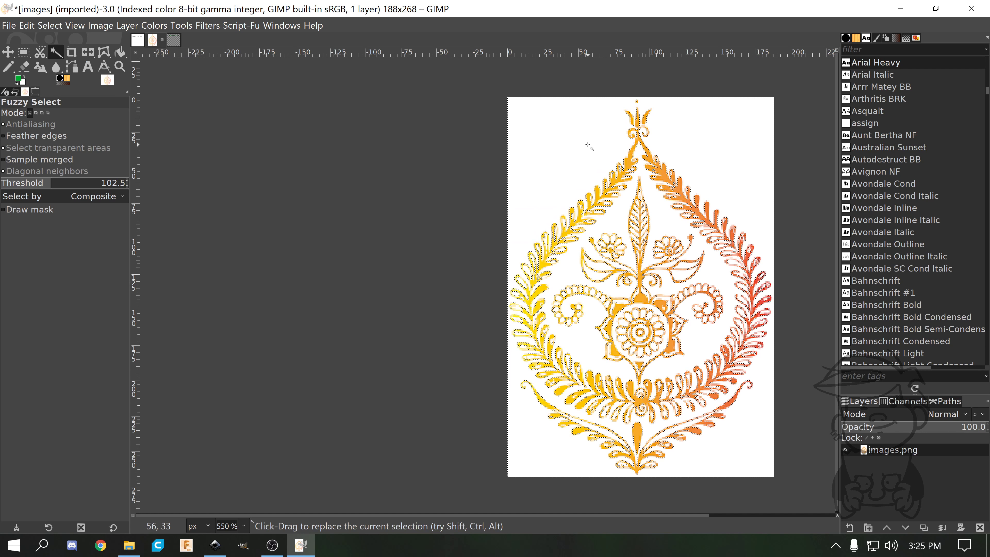
ctrl+scroll(606, 223, up, 4)
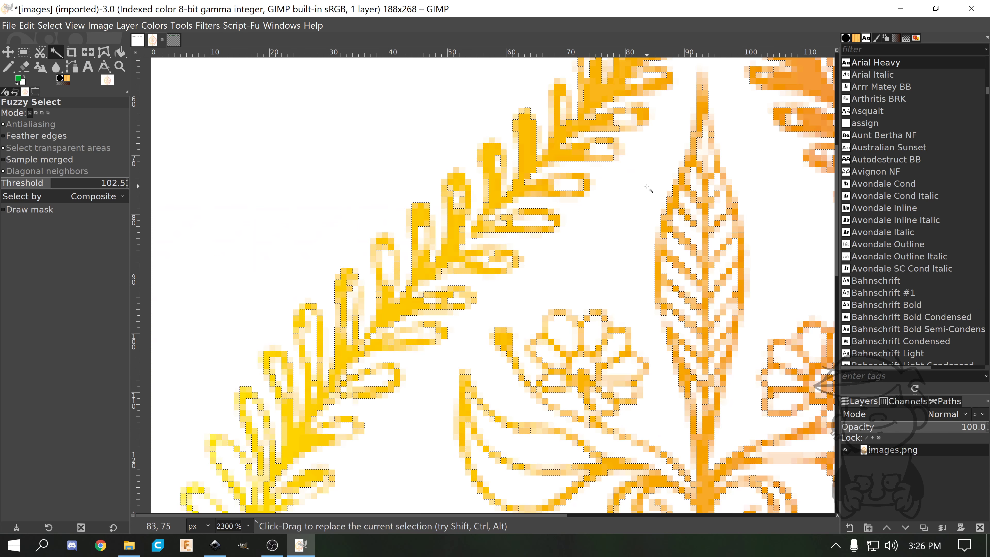
ctrl+scroll(529, 258, down, 4)
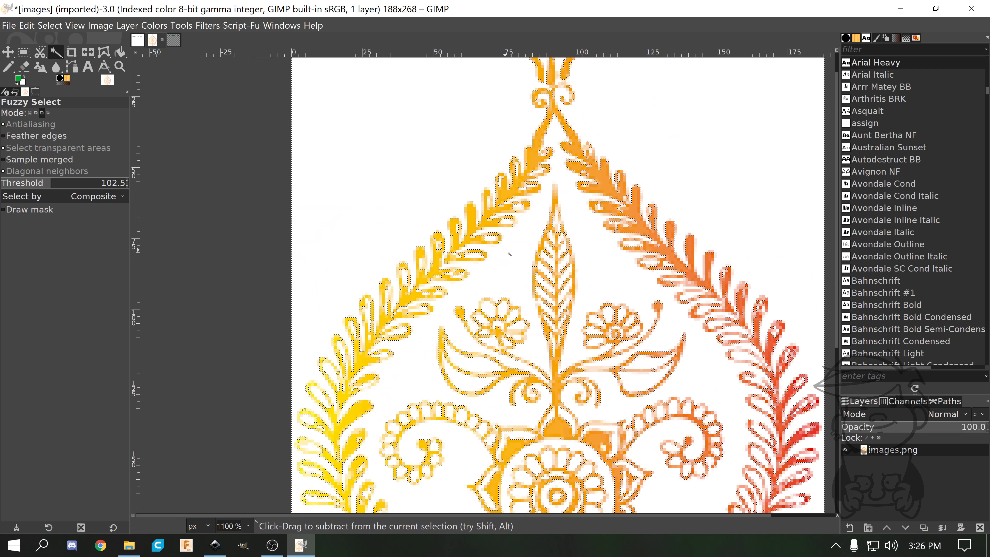
ctrl+scroll(493, 305, up, 2)
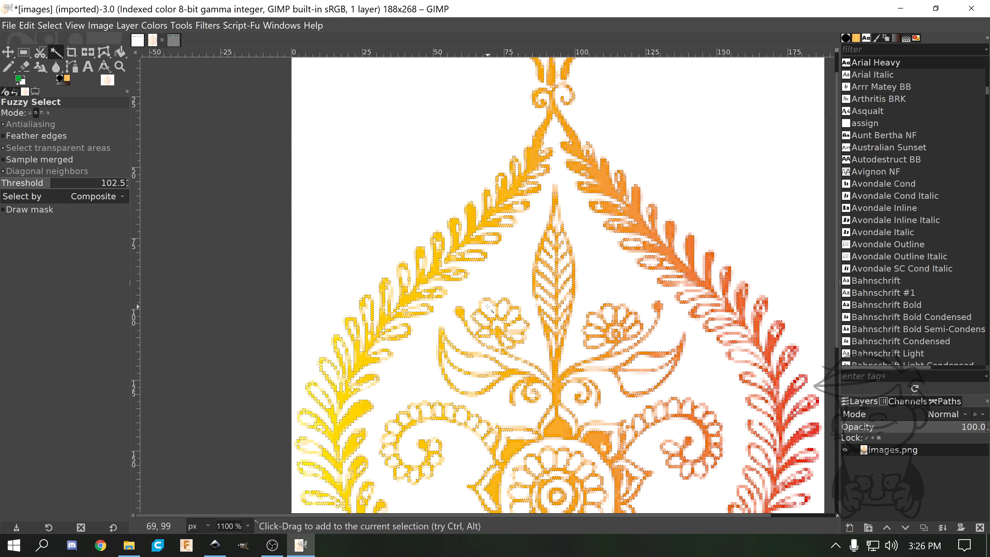
Try Fuzzy Select thresholds of 118.3, 146.2 and 174.6 on the ornament image.
click(59, 184)
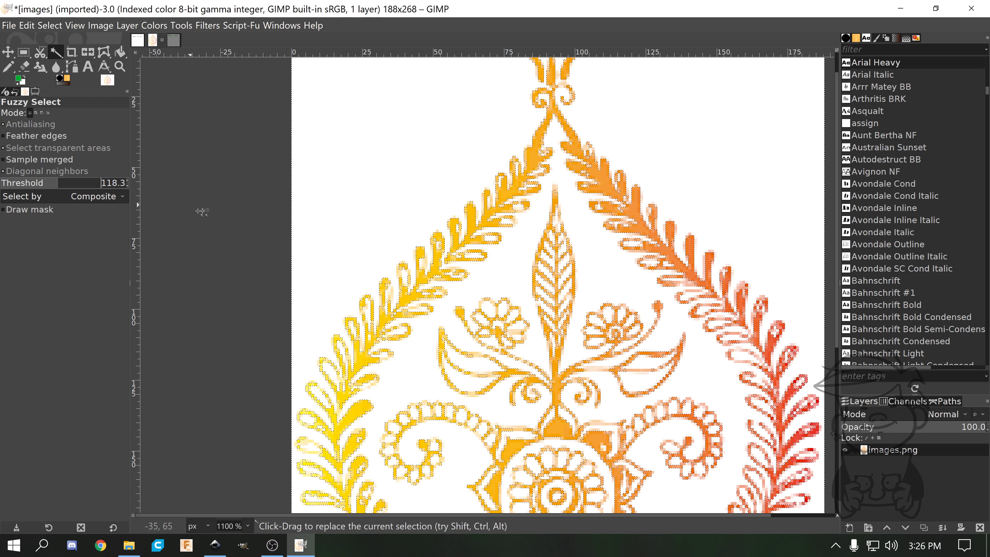
click(72, 183)
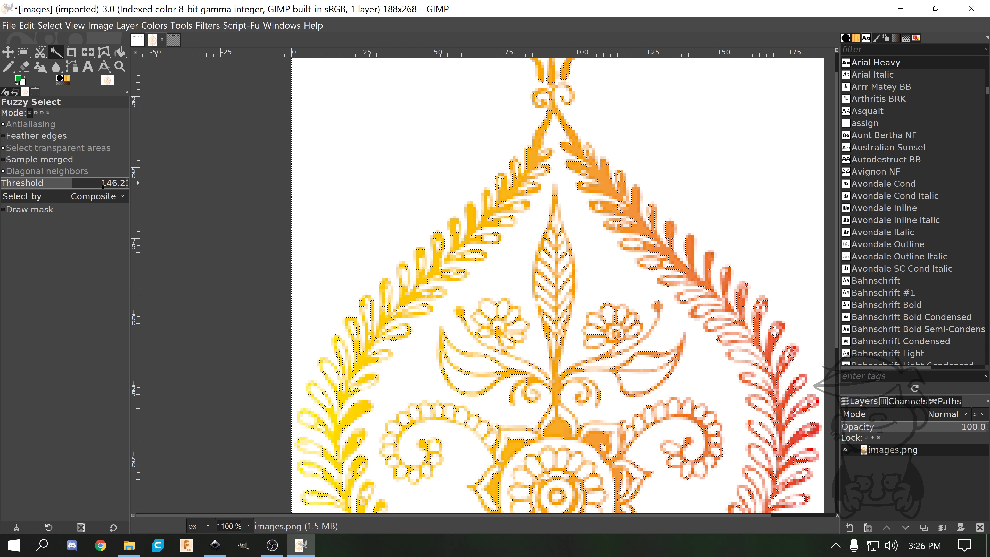
click(86, 183)
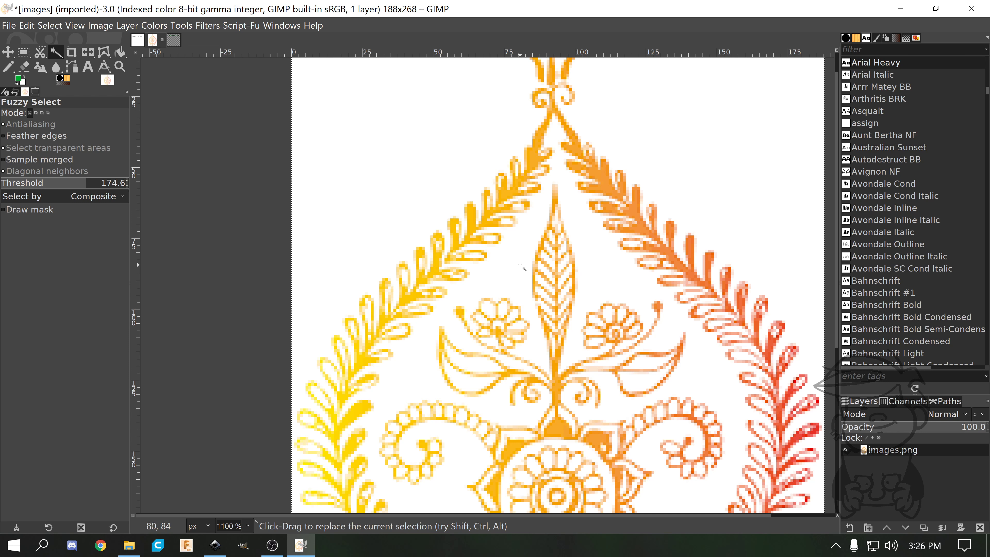
Set the Fuzzy Select threshold to 35.8 and reselect the white background around the ornament.
click(18, 183)
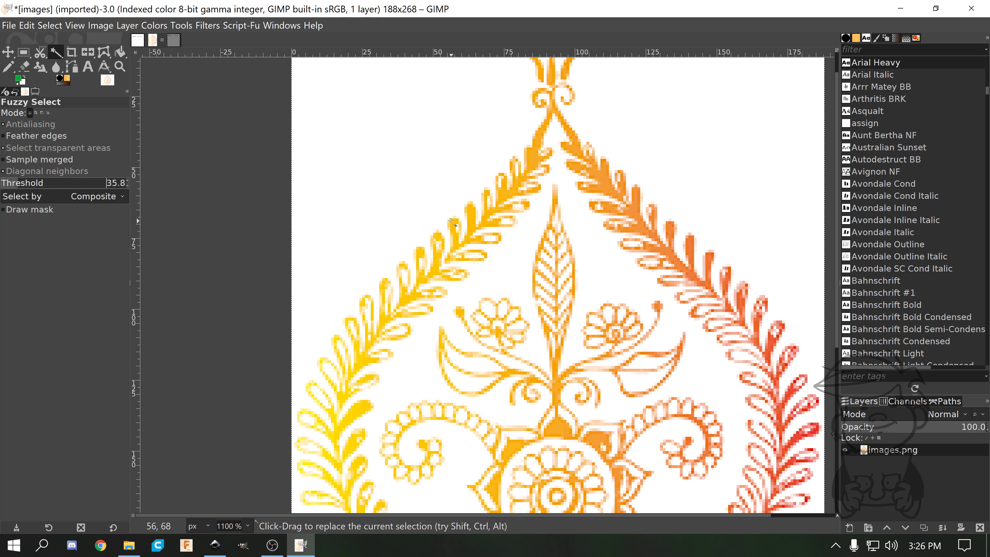
scroll(484, 320, right, 3)
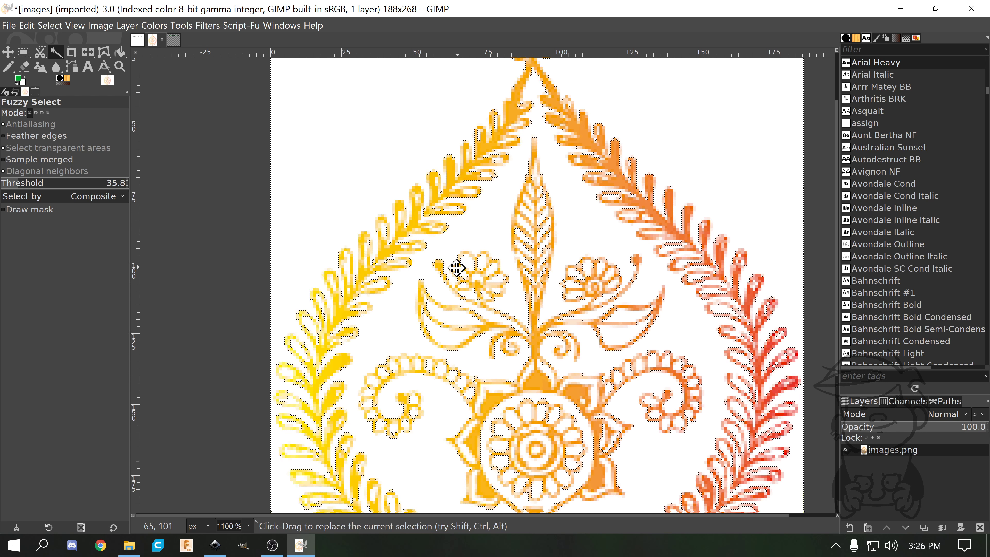
Examine how closely the selection edges follow the leaves of the orange-red branch and the nearby flower and scroll.
scroll(596, 270, up, 4)
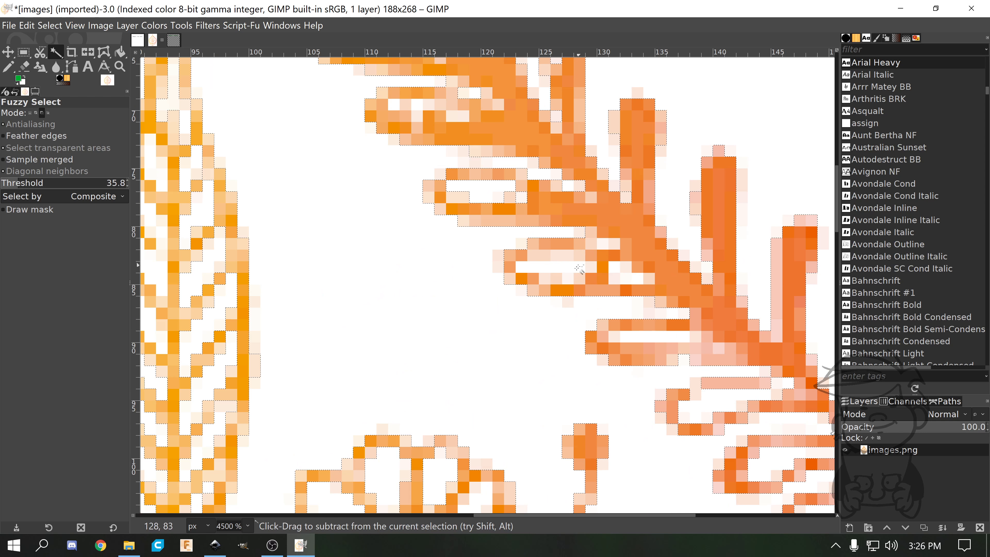
drag(671, 368, 583, 345)
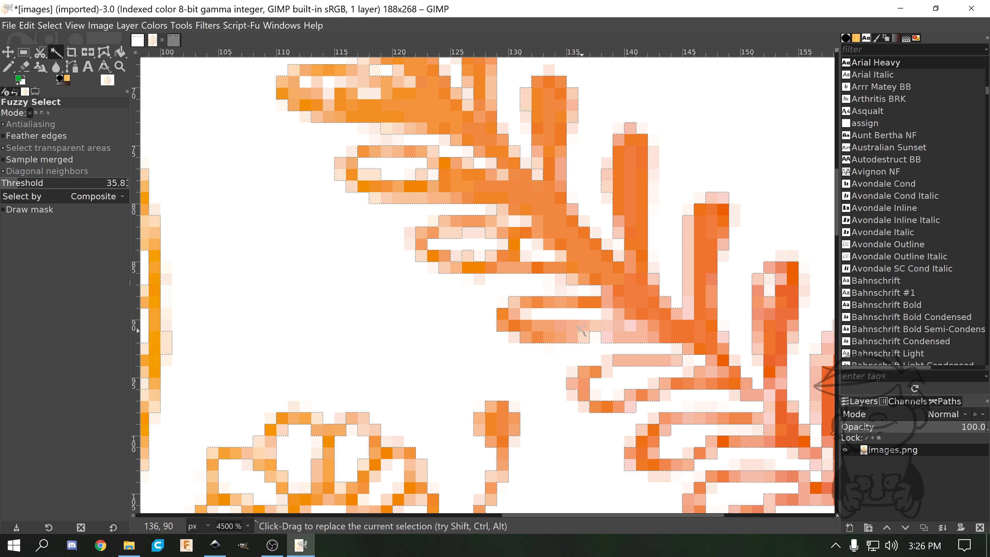
shift+click(581, 314)
scroll(611, 375, down, 5)
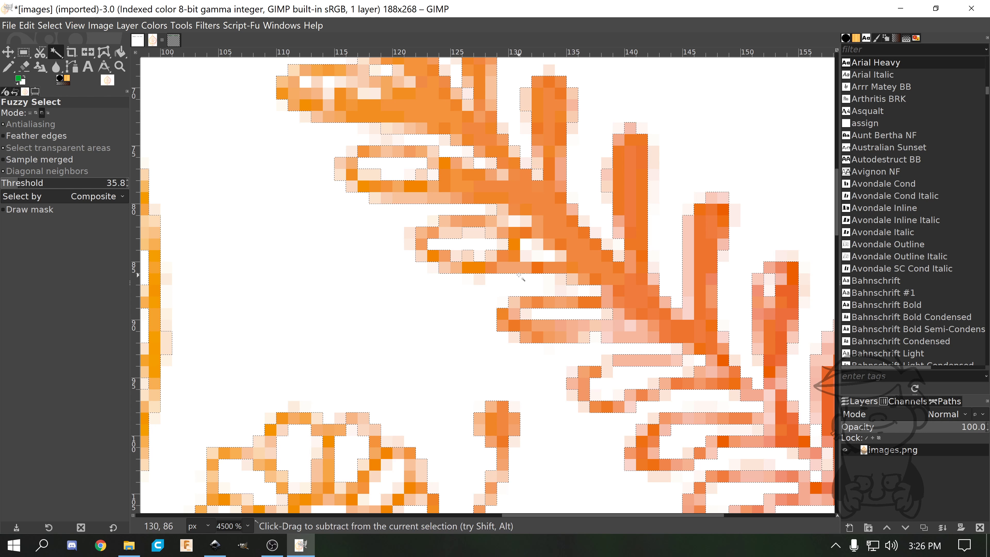
scroll(501, 295, up, 4)
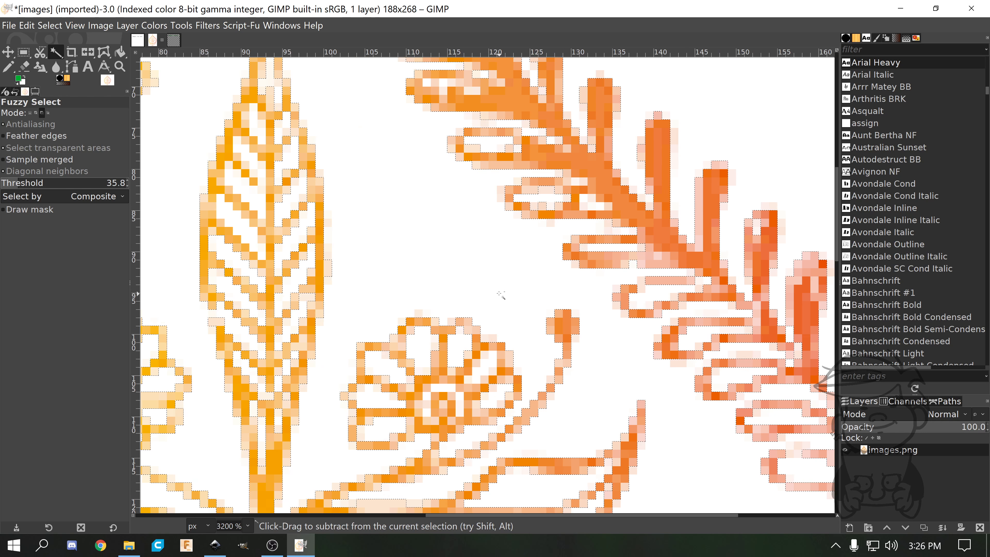
drag(610, 338, 459, 214)
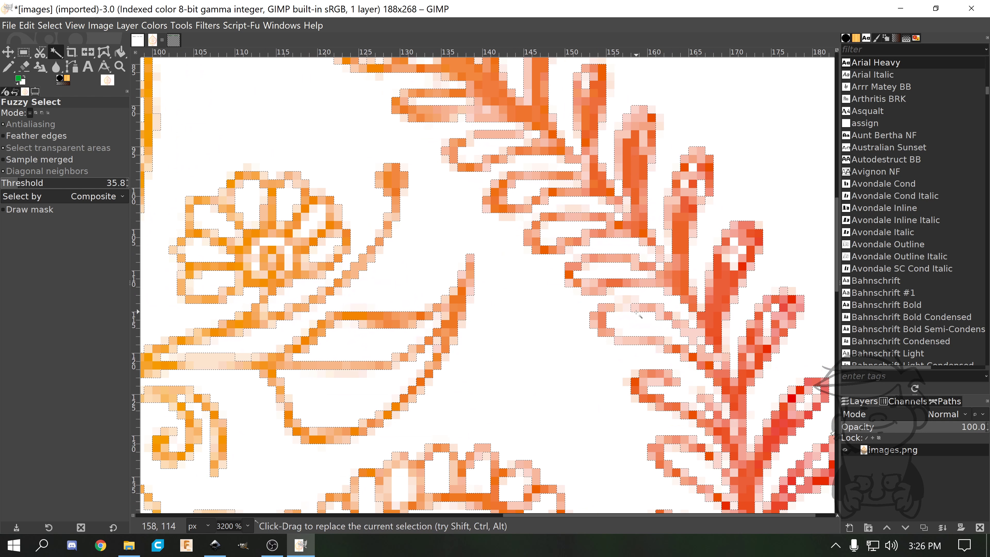
drag(676, 383, 582, 318)
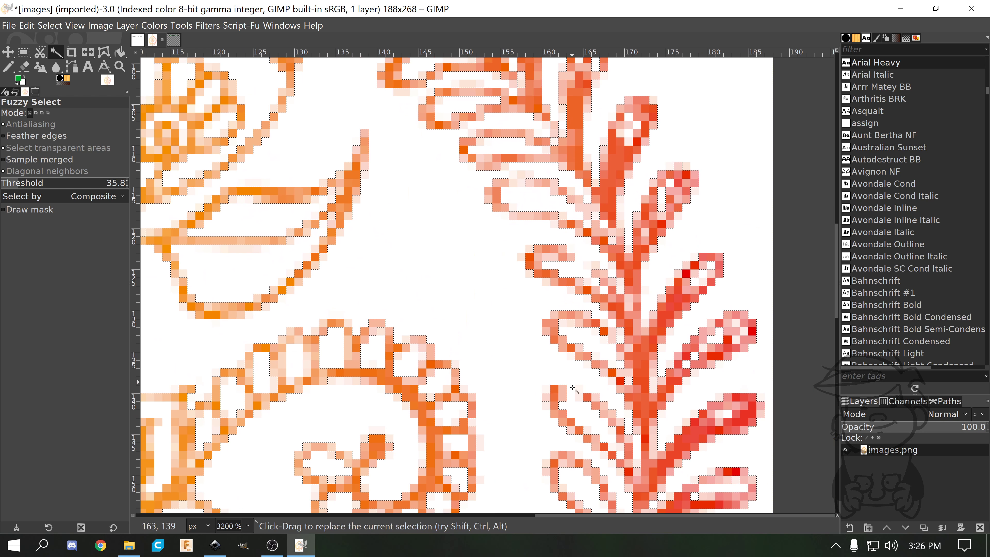
scroll(573, 388, down, 3)
drag(562, 406, 531, 205)
scroll(492, 329, down, 4)
scroll(556, 223, up, 4)
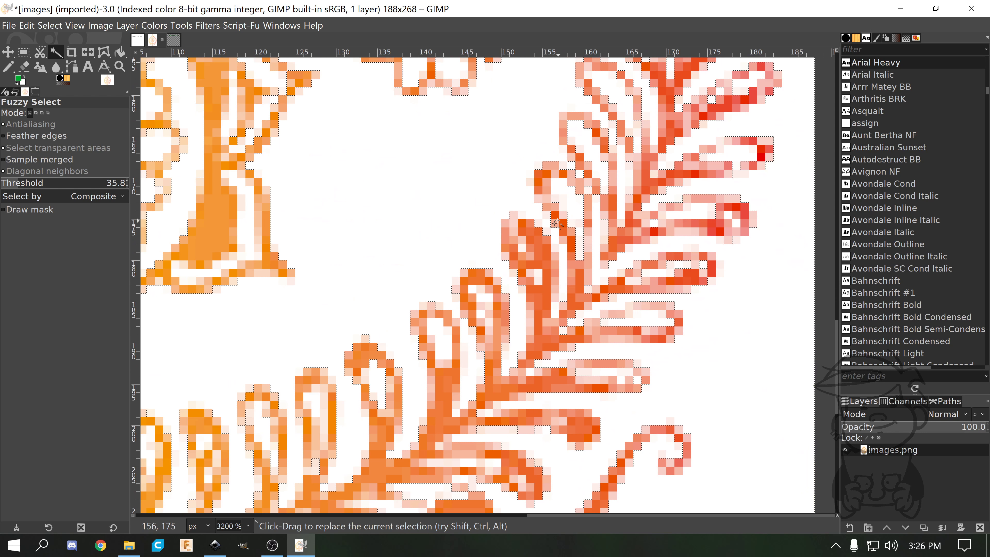
Examine the selection edges along the ornament's lower leaves and base, and review the whole image.
shift+click(447, 331)
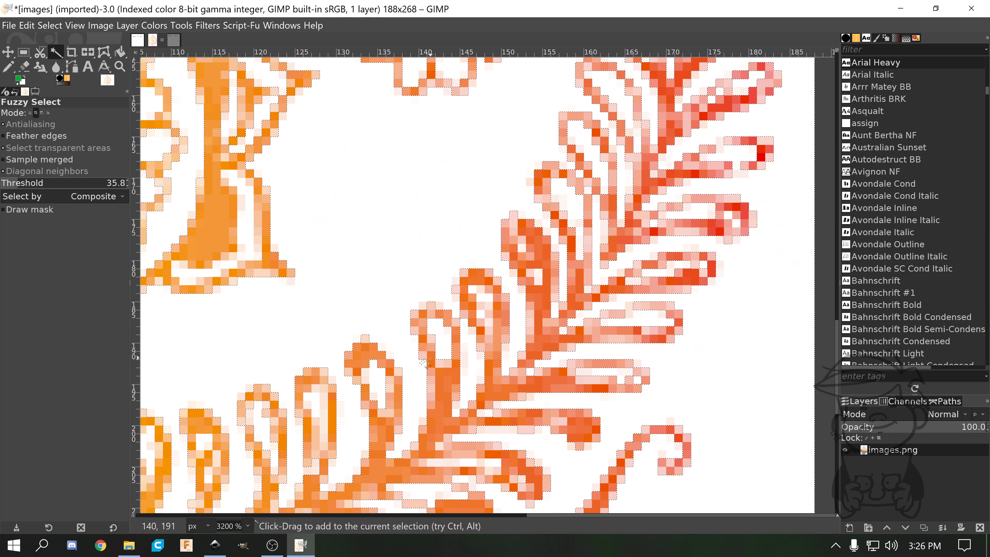
drag(401, 392, 476, 306)
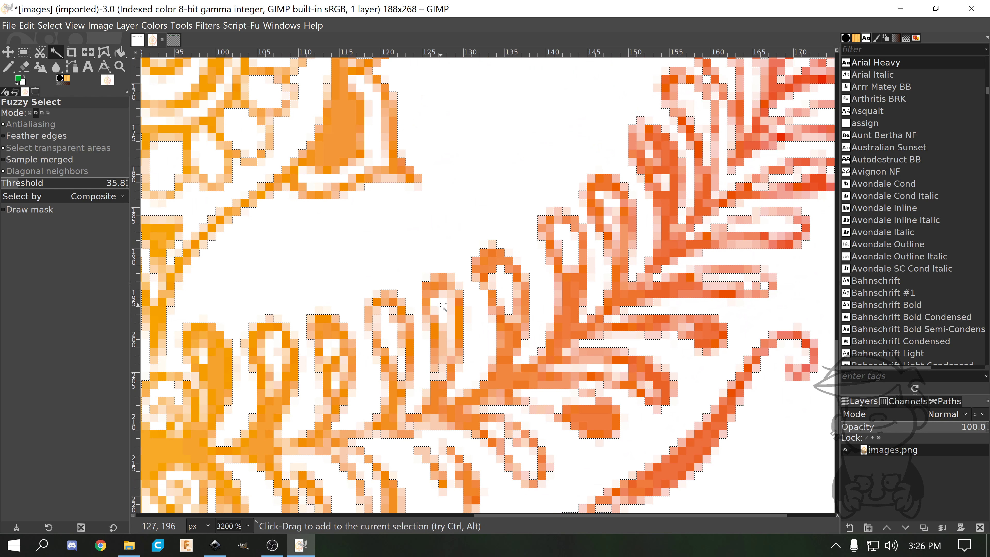
scroll(382, 328, down, 4)
scroll(347, 343, up, 4)
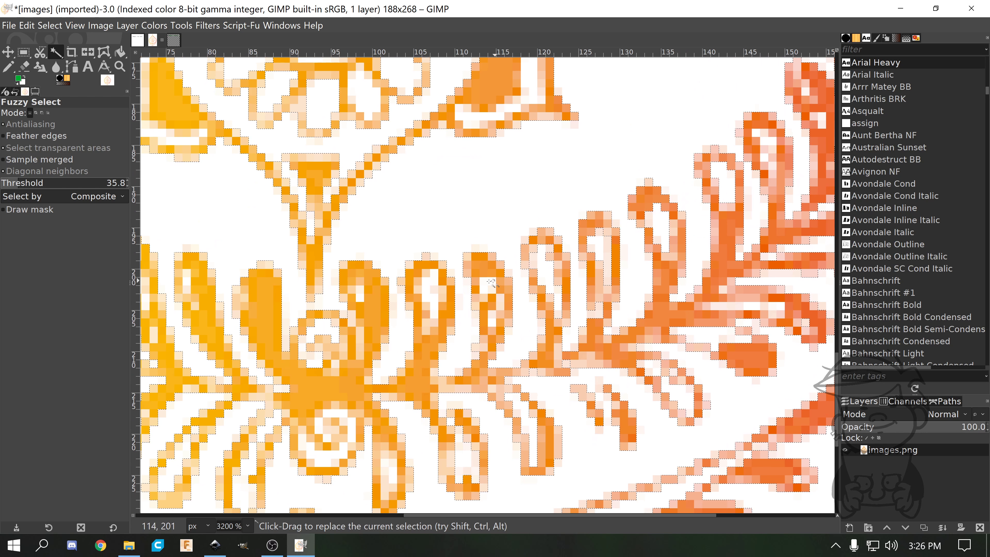
scroll(382, 327, down, 4)
scroll(569, 310, up, 4)
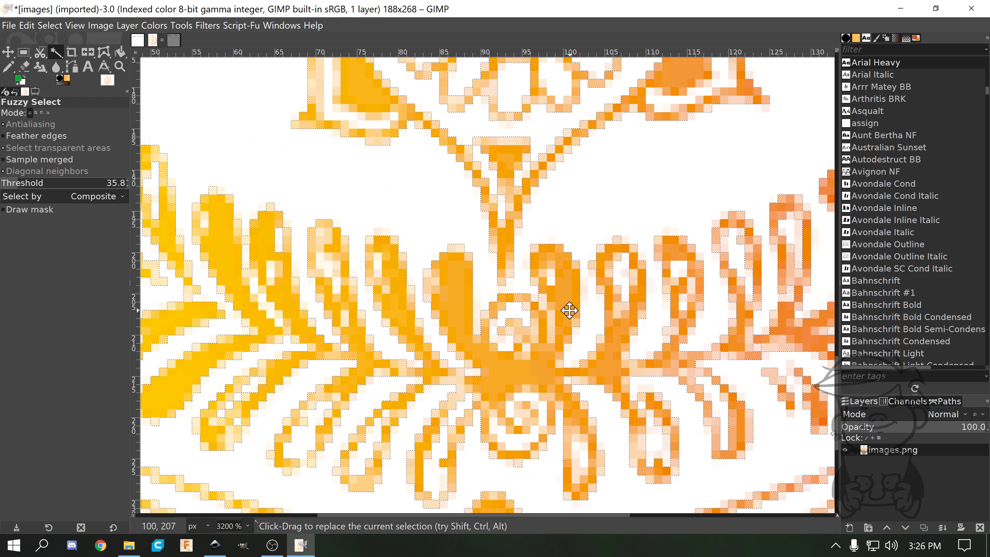
scroll(522, 292, down, 4)
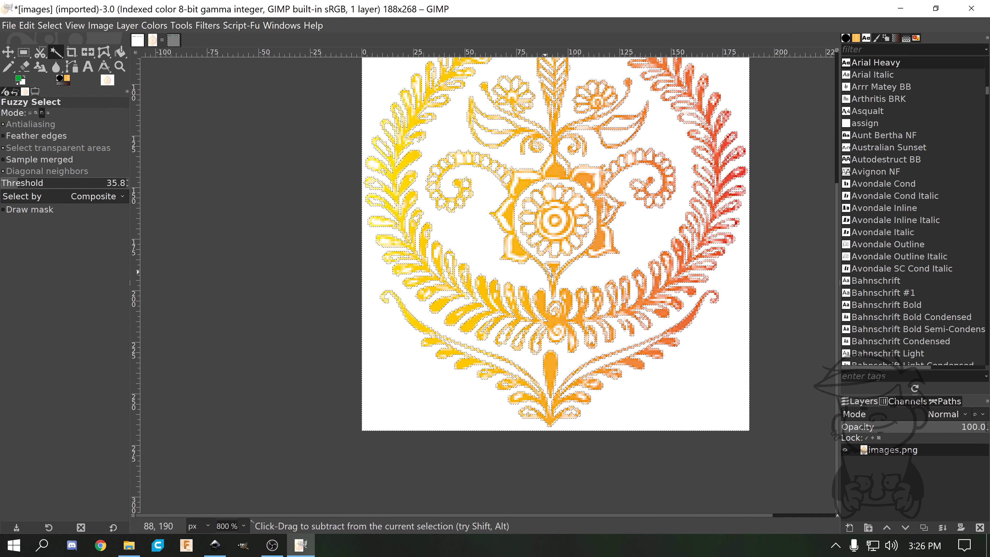
scroll(553, 267, down, 1)
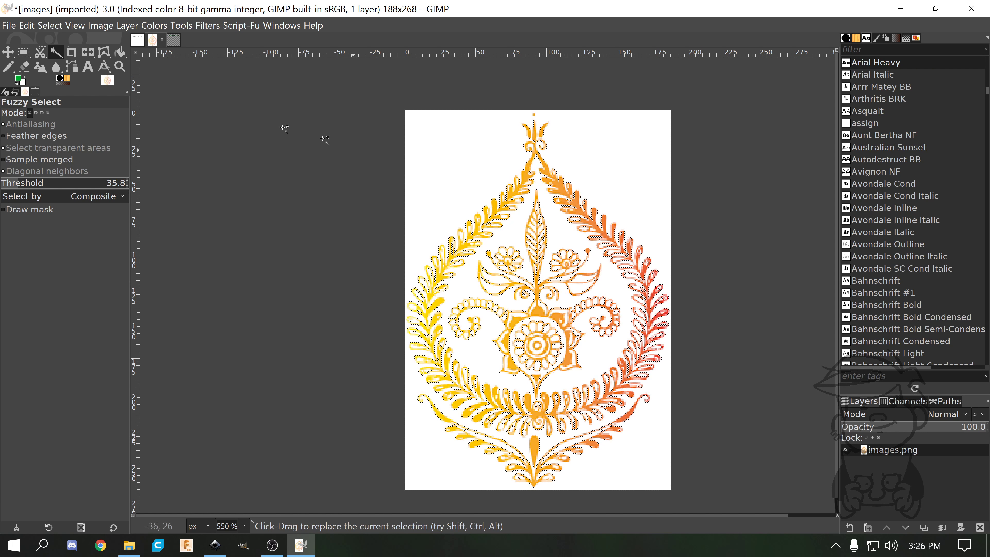
Paint the selected ornament solid orange using the Pencil with the 2. Hardness 100 brush at size 111, undoing the trial dab.
click(8, 66)
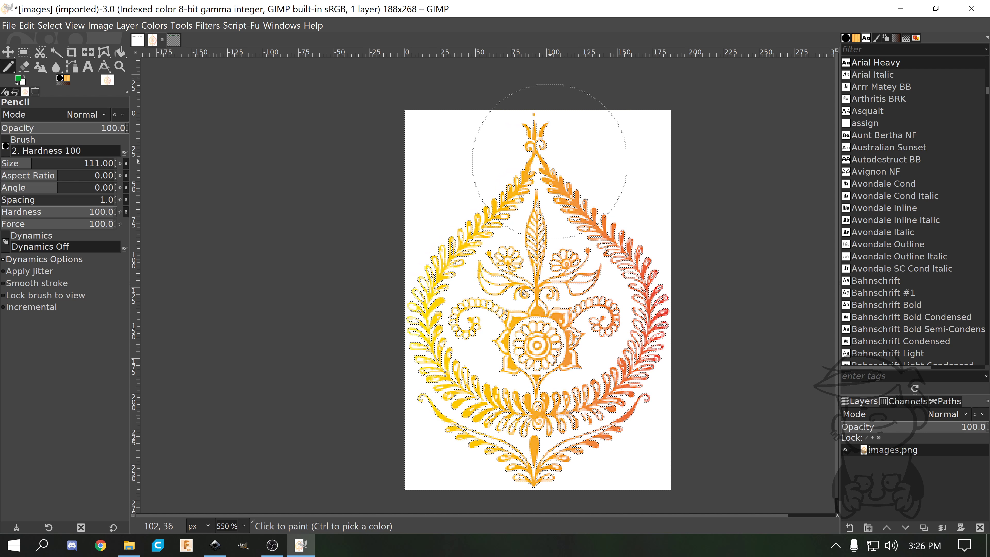
click(537, 181)
key(ctrl+z)
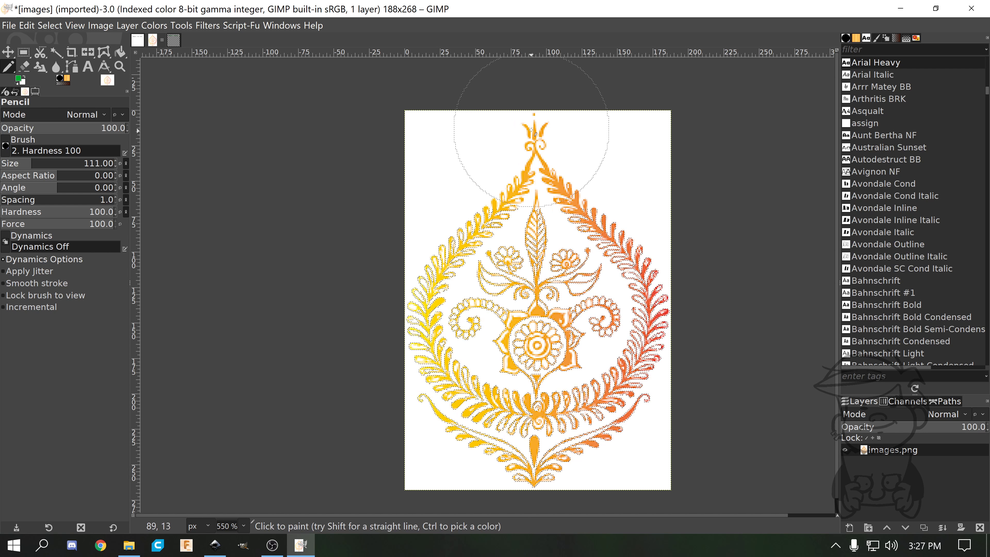
mouse_move(478, 224)
mouse_down()
mouse_move(507, 312)
mouse_move(519, 398)
mouse_move(655, 328)
mouse_move(479, 108)
mouse_move(537, 308)
mouse_move(528, 343)
mouse_up()
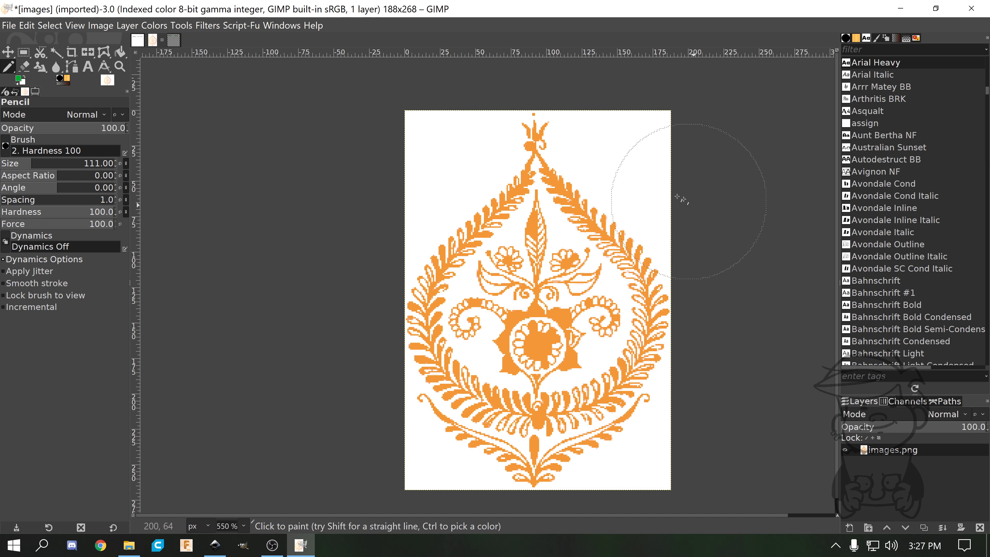
Clear the selection on the recolored ornament image.
scroll(442, 221, down, 3)
scroll(470, 256, up, 2)
scroll(473, 256, up, 1)
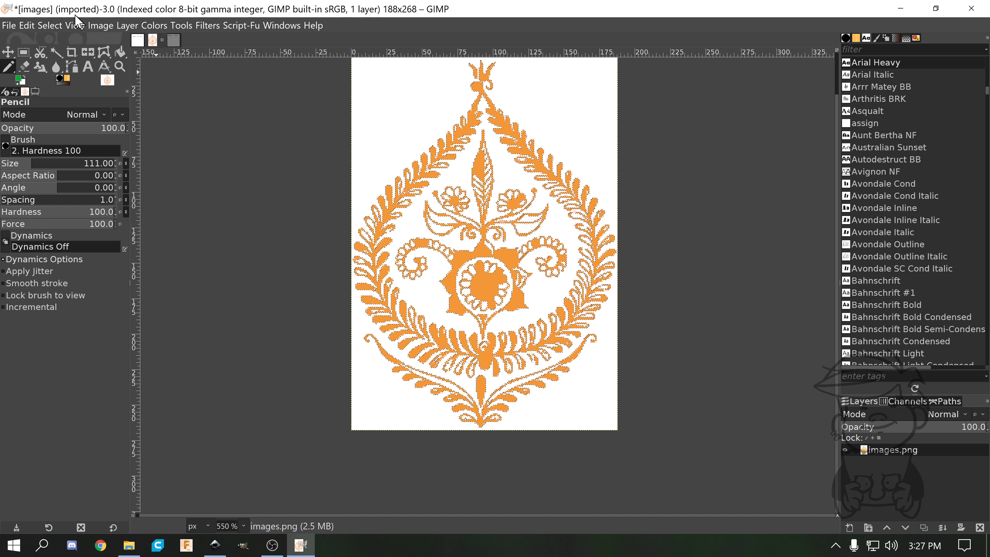
click(50, 25)
click(55, 59)
drag(350, 117, 435, 157)
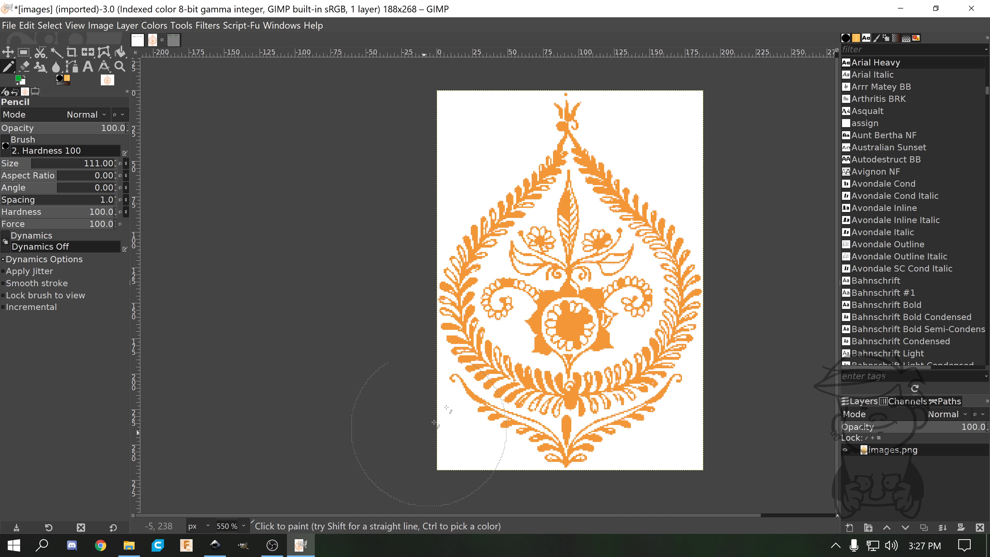
Review the solid orange ornament and activate the Fuzzy Select tool.
drag(673, 265, 609, 248)
scroll(515, 243, down, 1)
drag(481, 222, 522, 242)
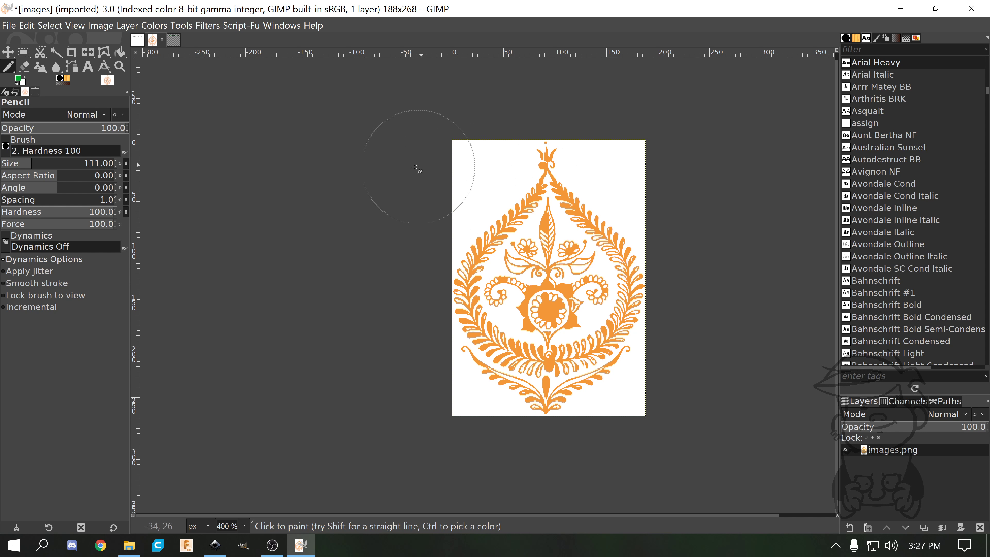
scroll(448, 176, up, 1)
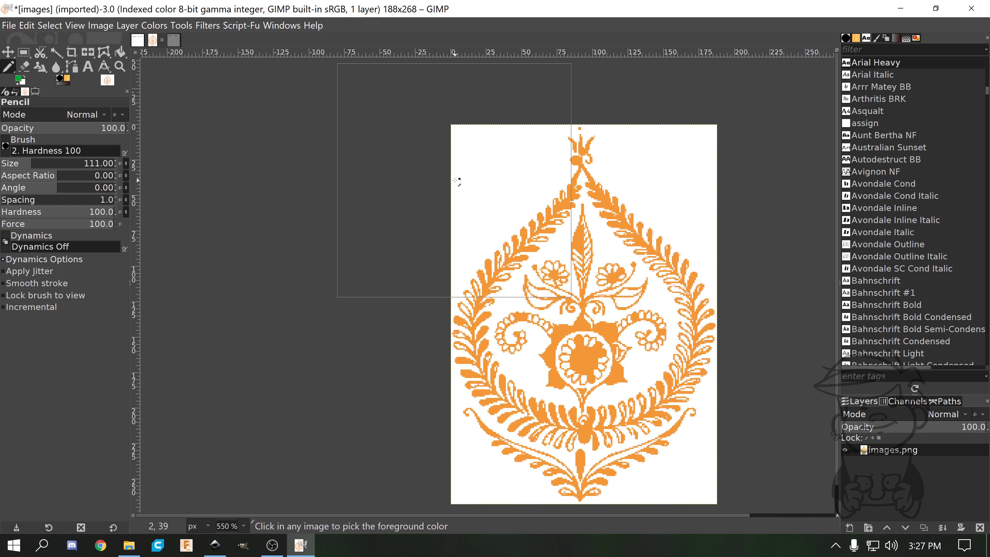
drag(615, 288, 580, 256)
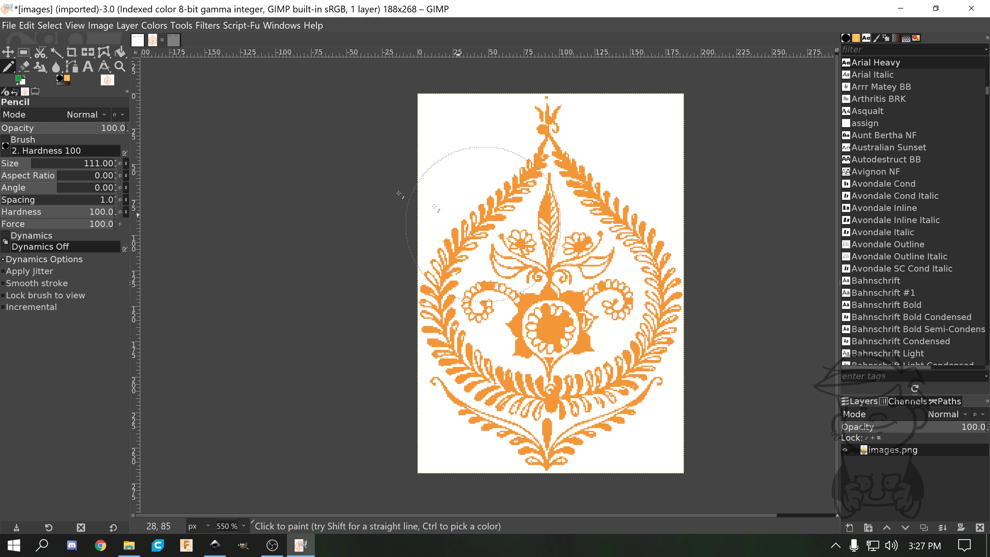
mouse_move(61, 57)
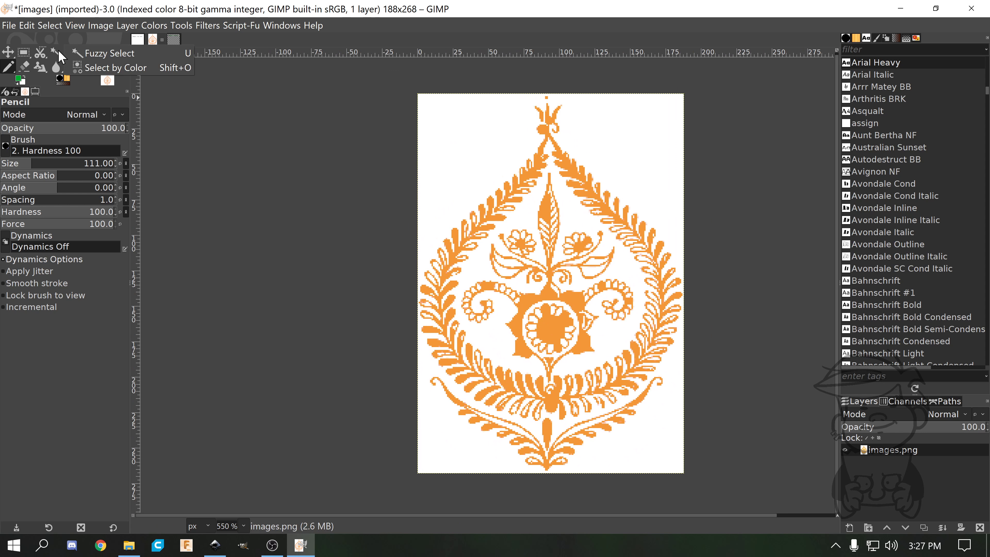
click(105, 55)
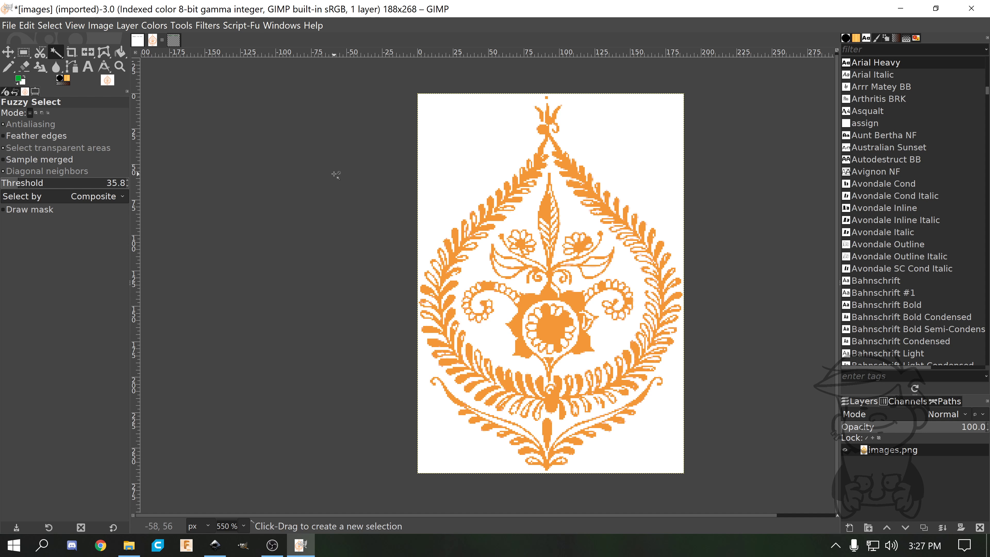
right_click(56, 54)
Close the image with the handwritten-style ADJUST THE TEXT lettering without saving its changes.
click(140, 40)
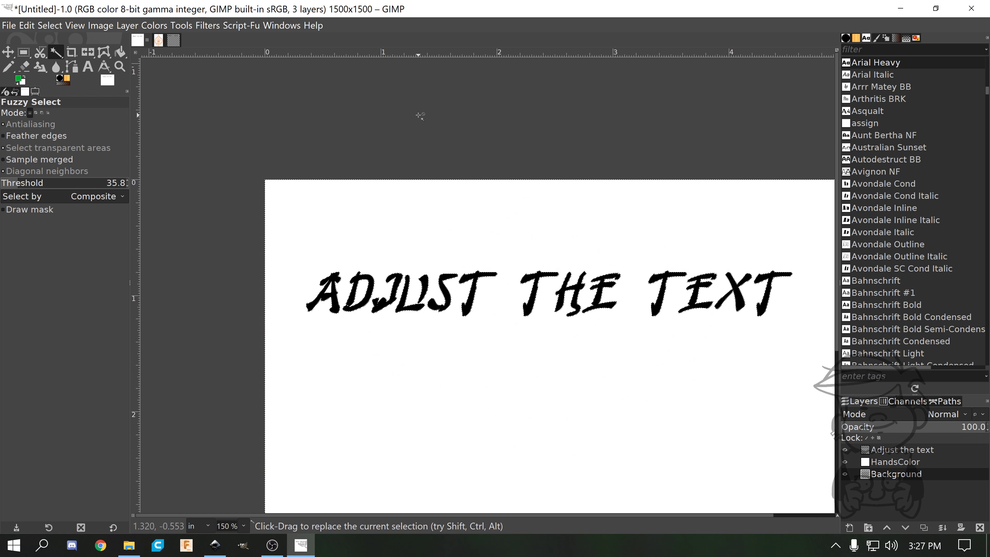
ctrl+scroll(551, 206, down, 2)
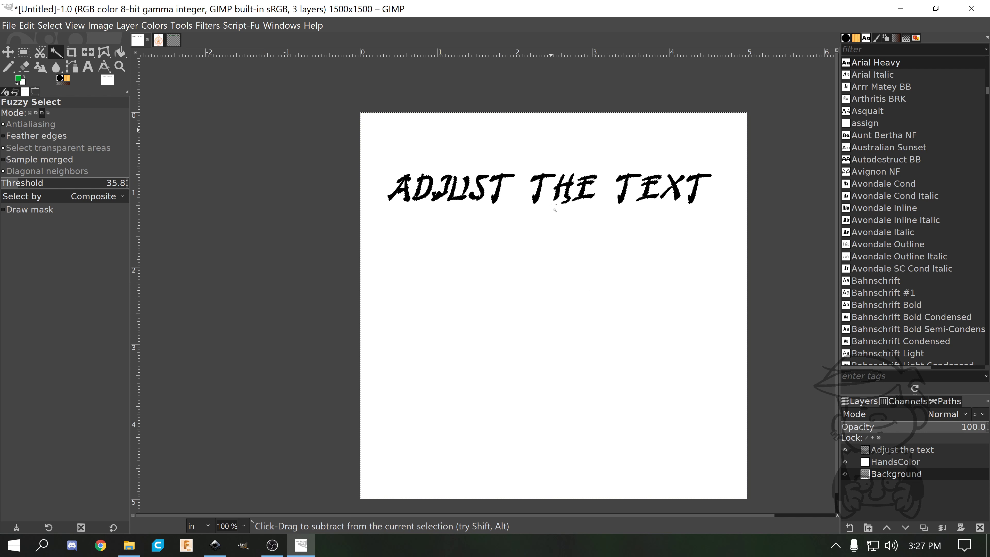
ctrl+scroll(536, 238, up, 1)
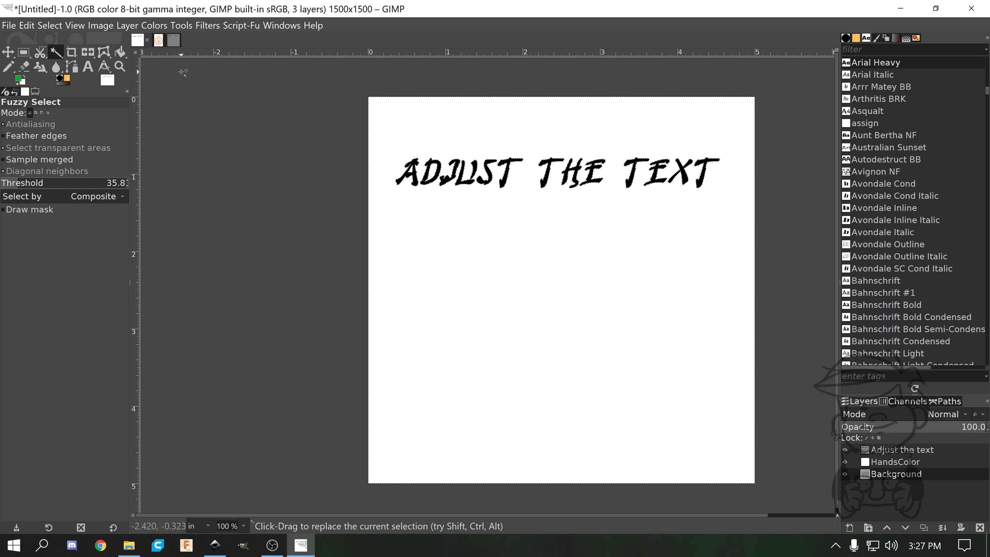
click(174, 40)
ctrl+scroll(343, 271, down, 1)
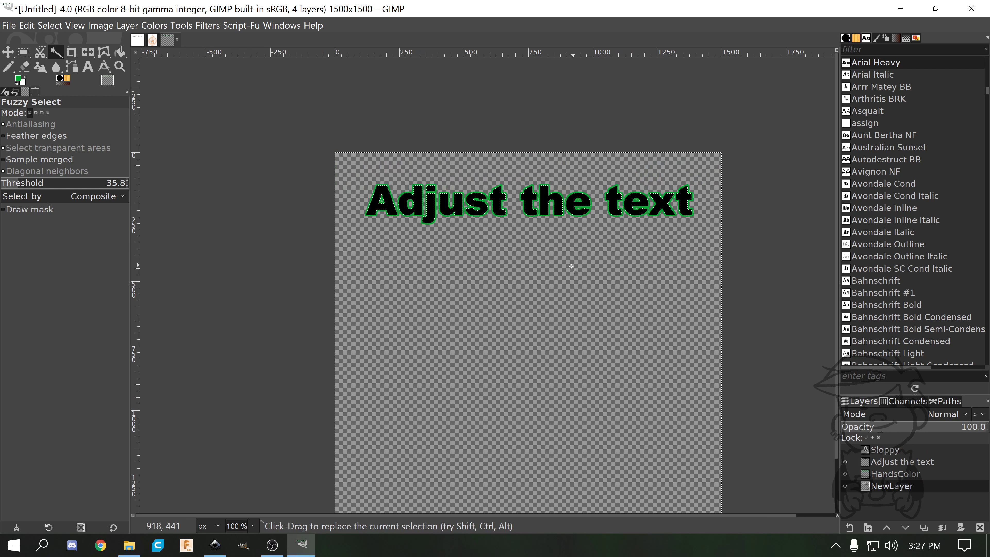
click(137, 40)
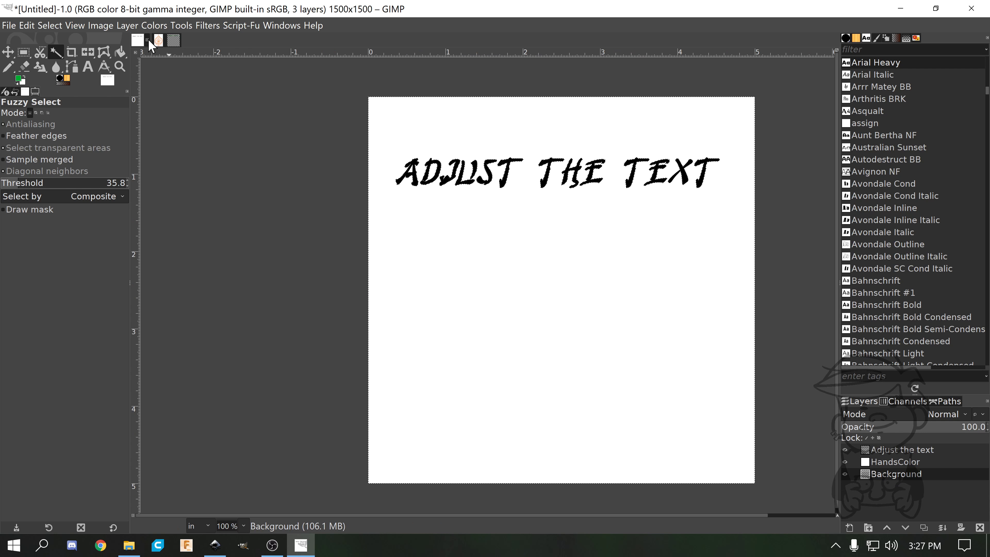
click(148, 39)
click(462, 342)
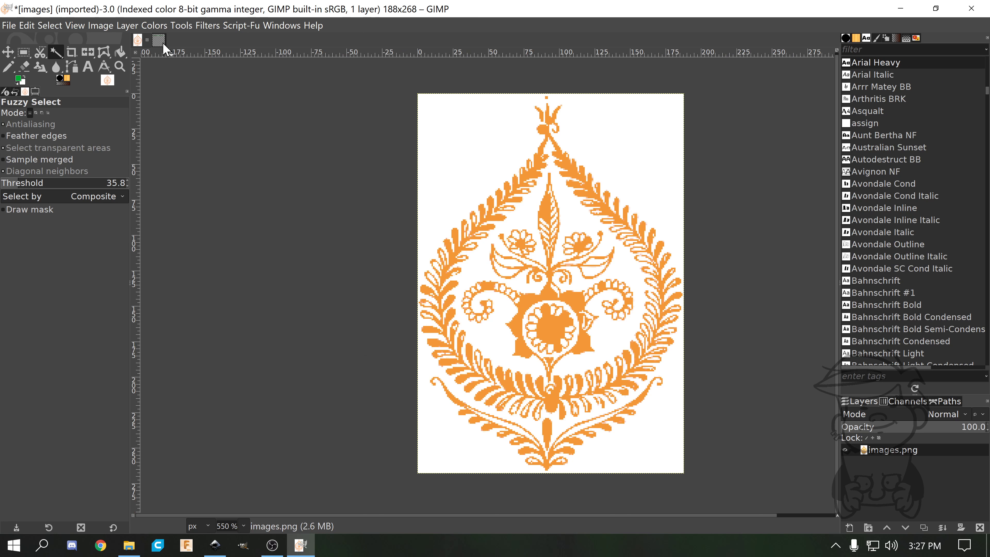
Switch to the four-layer untitled image and make its Sloppy text layer visible.
click(159, 40)
ctrl+scroll(620, 217, down, 1)
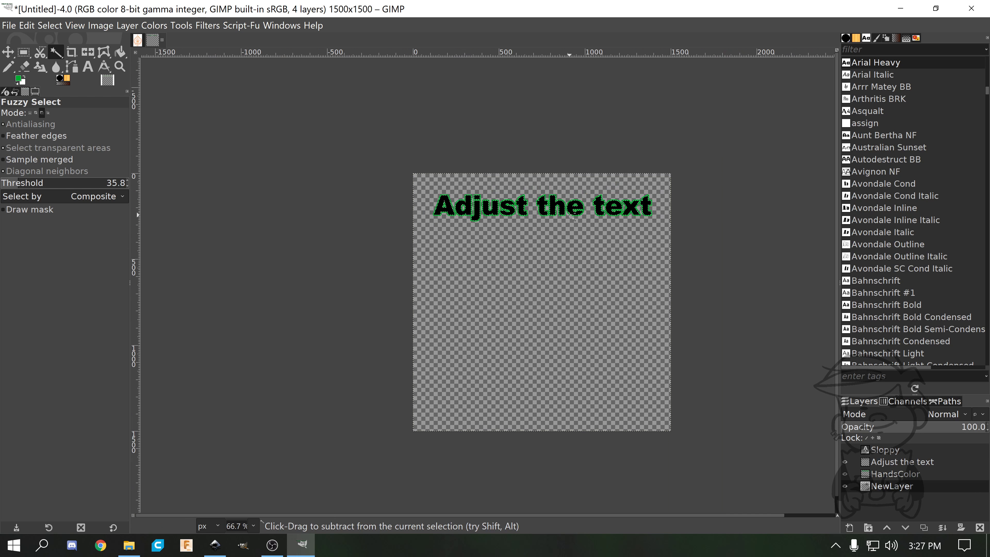
click(846, 451)
ctrl+scroll(579, 287, up, 3)
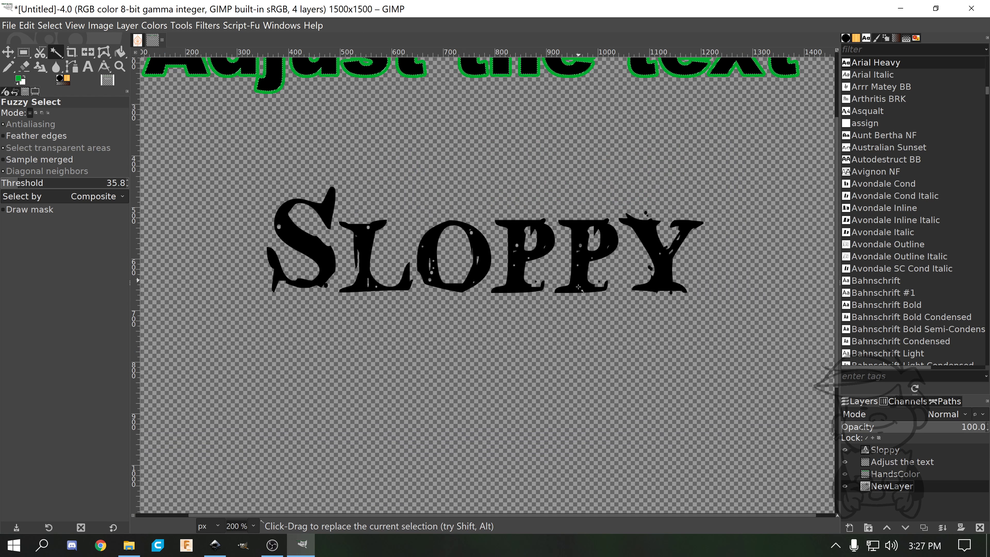
ctrl+scroll(566, 247, down, 1)
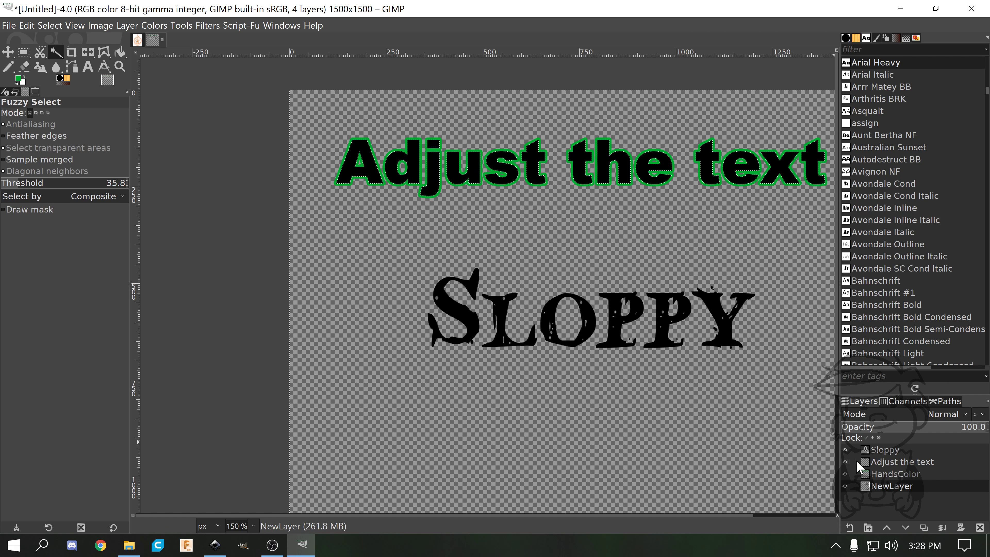
Hide the HandsColor, Adjust the text and NewLayer layers so only the Sloppy layer shows.
click(846, 474)
click(846, 462)
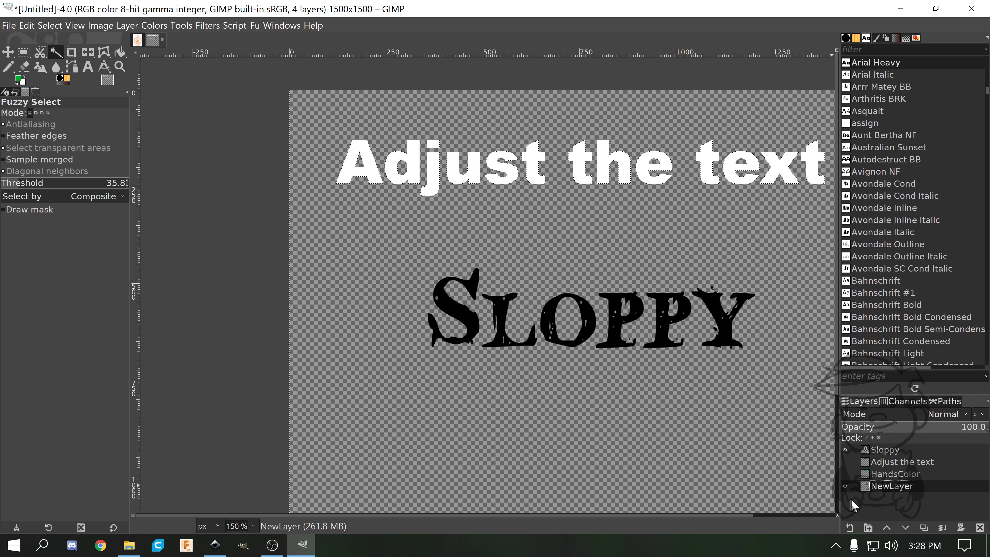
click(846, 486)
ctrl+scroll(623, 328, down, 1)
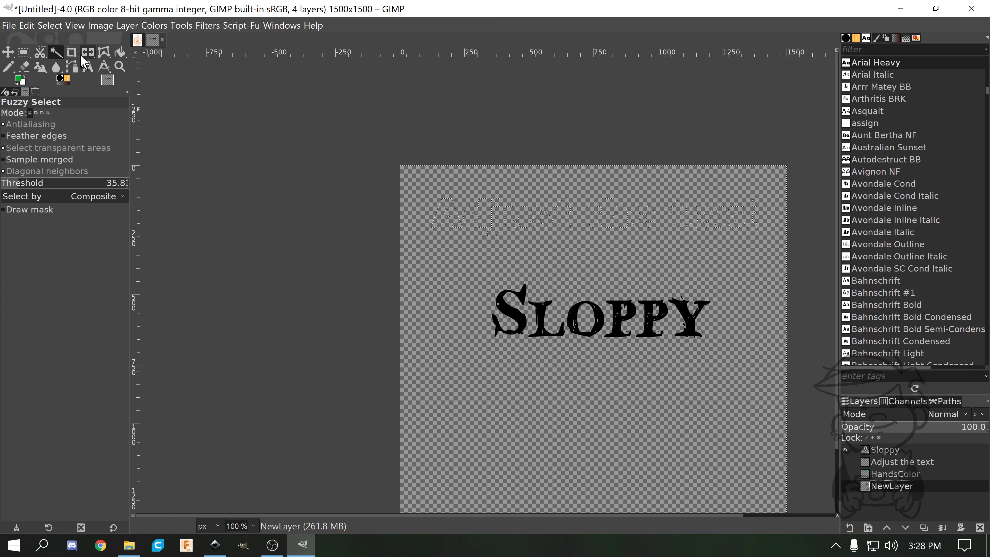
Try extending the NewLayer and Sloppy layers to the image size, and clear the selection.
ctrl+scroll(431, 293, up, 3)
right_click(612, 355)
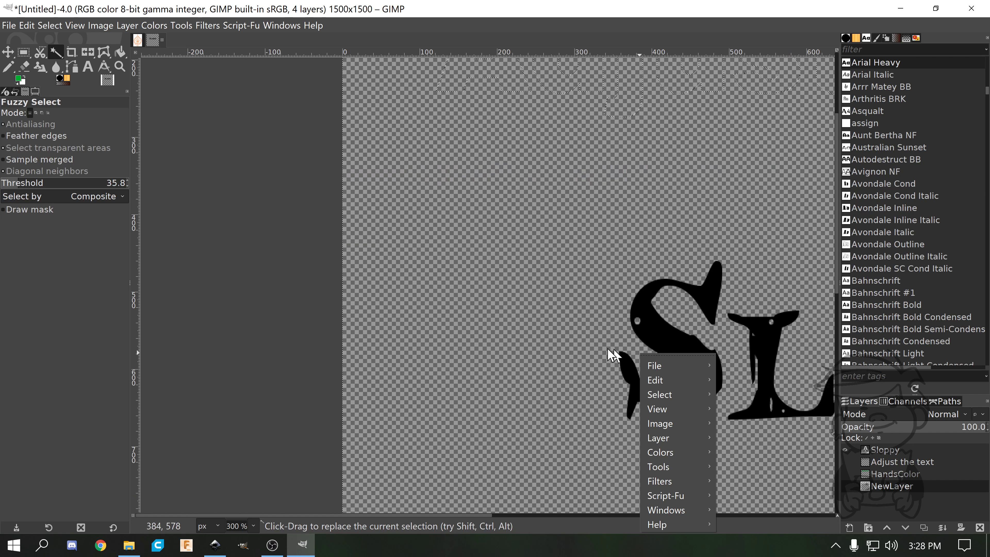
click(585, 332)
drag(617, 334, 502, 316)
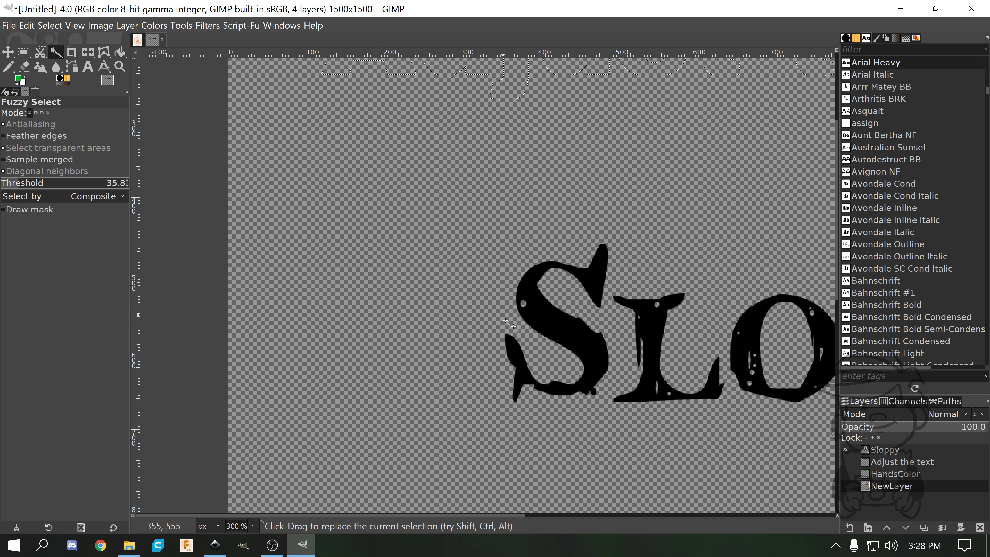
right_click(879, 486)
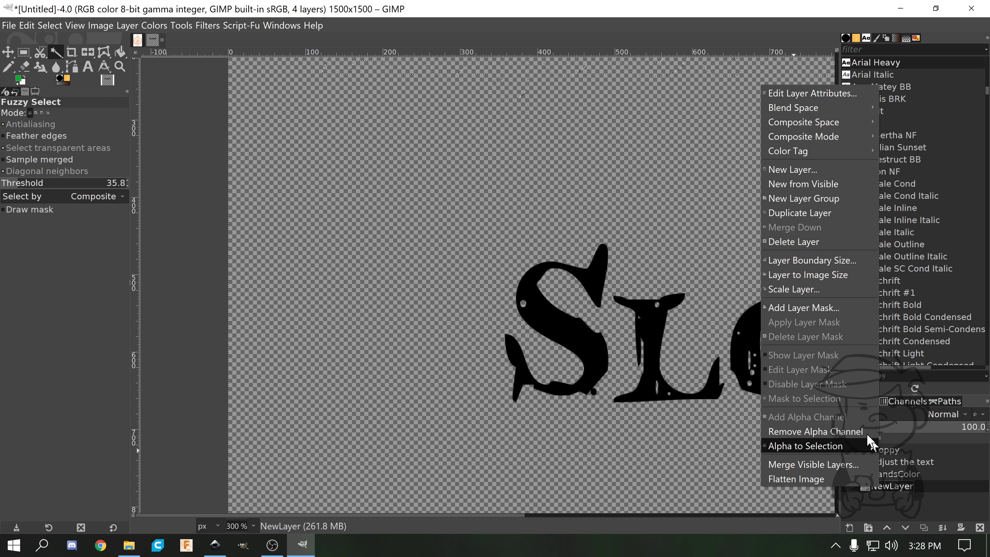
click(795, 274)
right_click(885, 453)
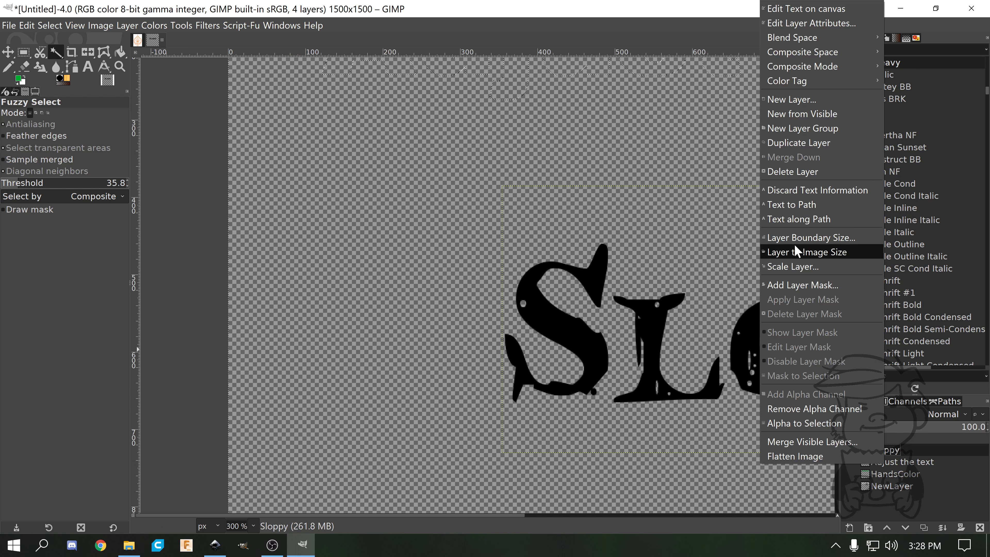
click(795, 251)
ctrl+scroll(693, 214, down, 3)
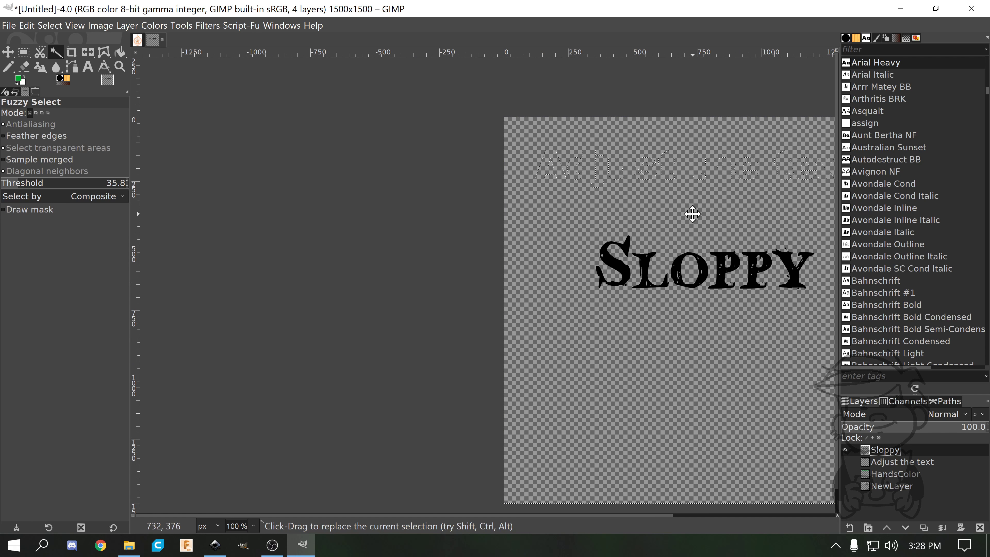
click(50, 25)
click(57, 56)
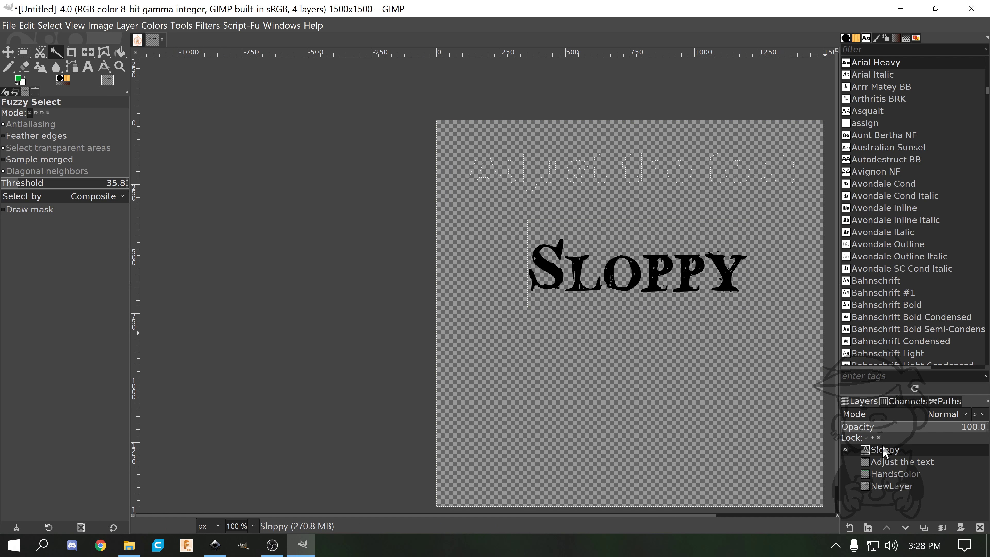
Clear the existing selection and extend the Sloppy layer to the image size.
click(41, 27)
click(56, 55)
drag(742, 273, 659, 277)
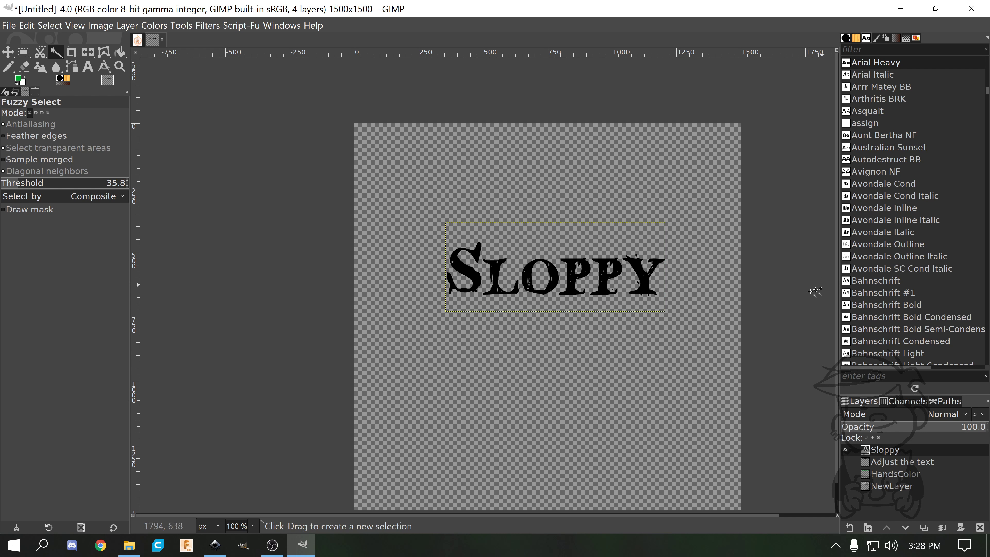
right_click(887, 453)
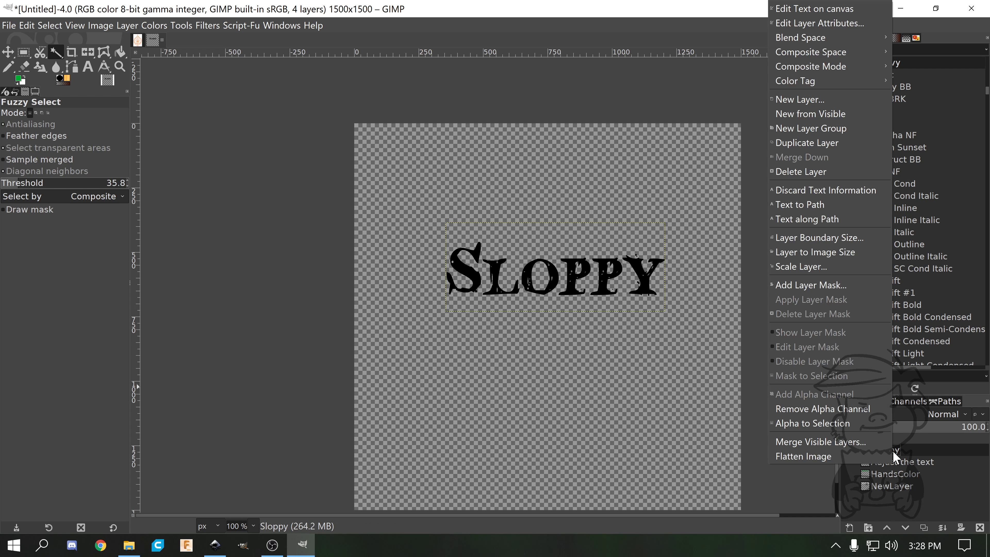
click(798, 254)
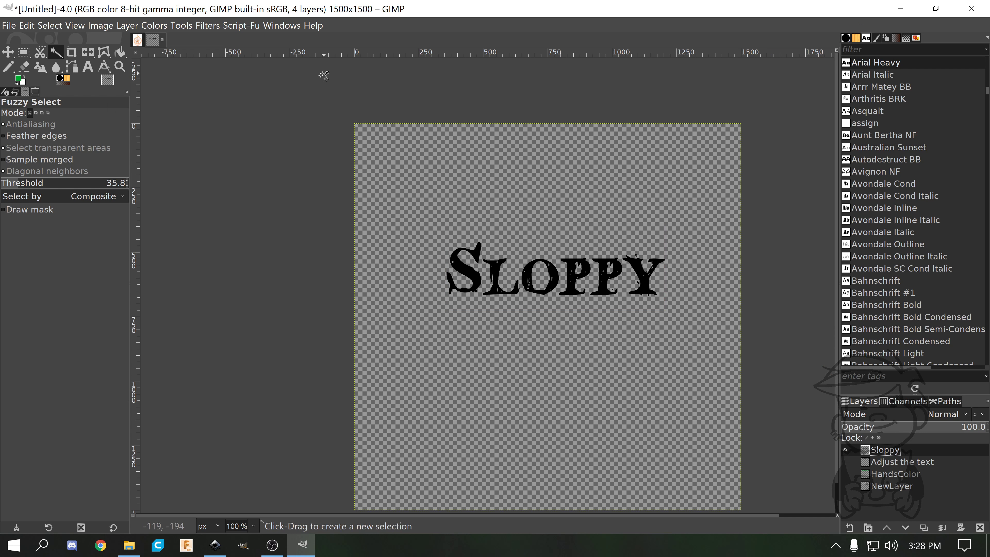
Fuzzy-select the transparent background around the Sloppy lettering at threshold 35.8 and inspect the selection edges.
drag(638, 251, 623, 203)
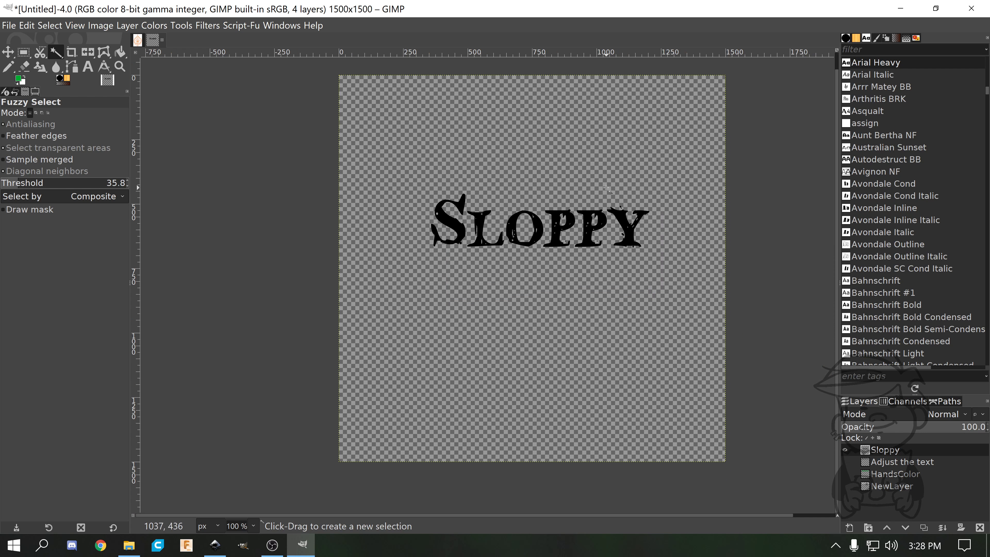
click(372, 126)
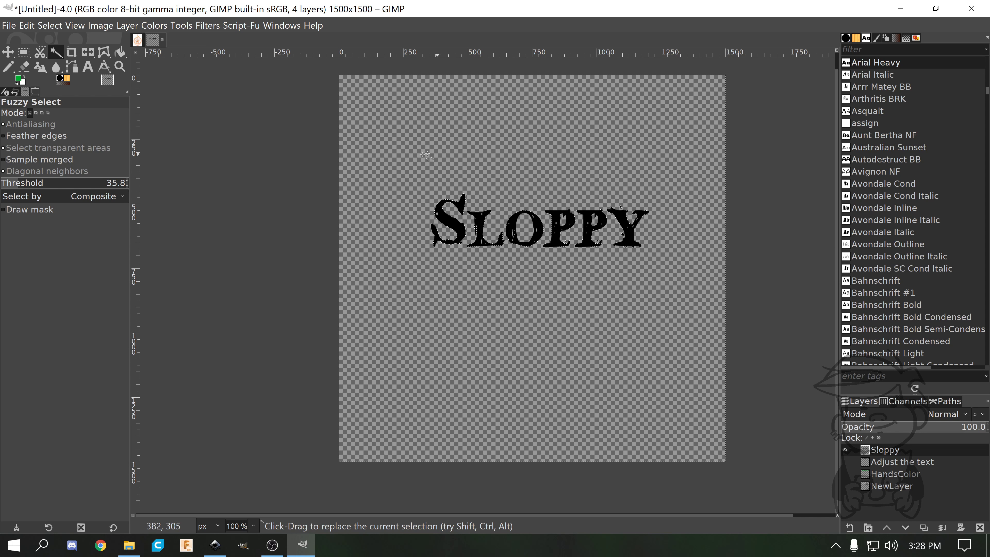
drag(426, 155, 468, 236)
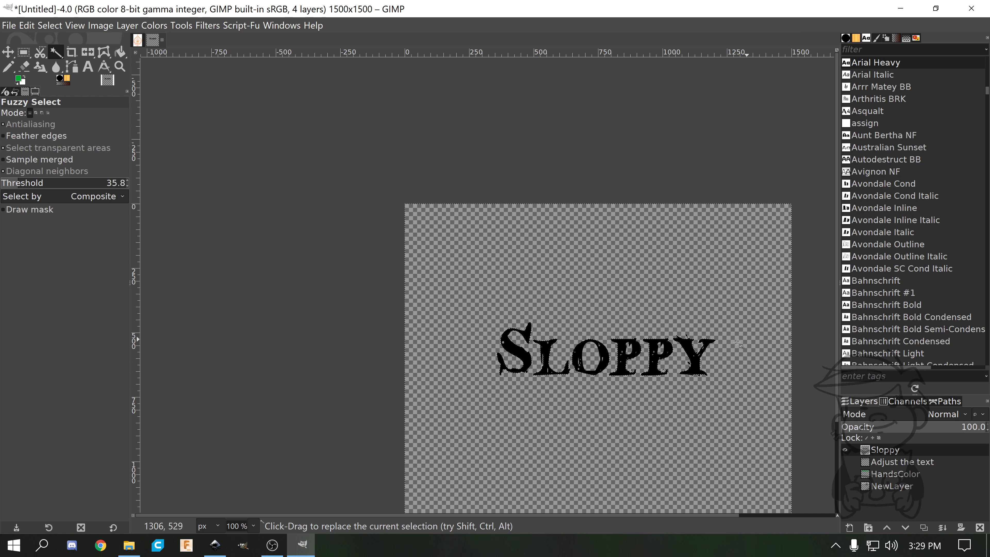
drag(610, 332, 574, 308)
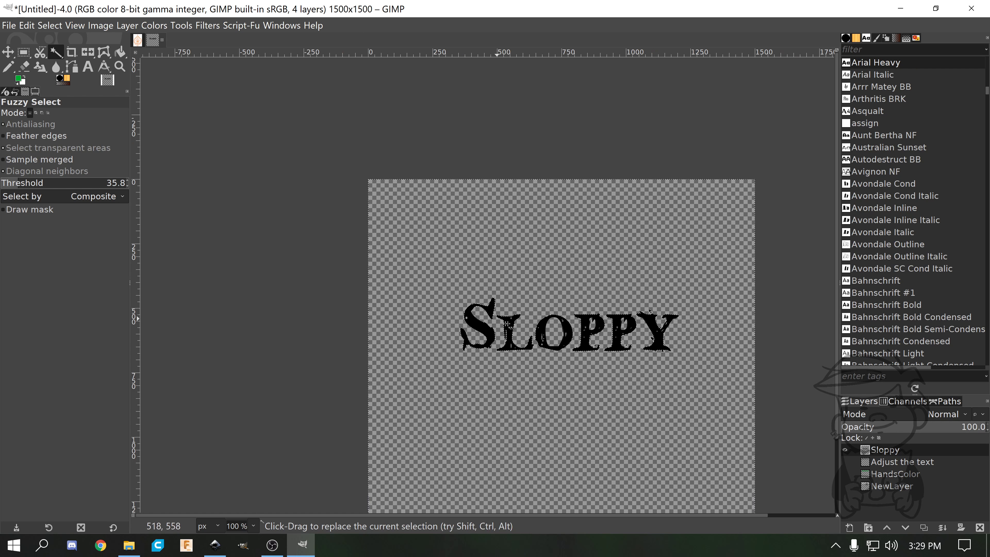
drag(659, 262, 612, 284)
ctrl+scroll(535, 293, up, 4)
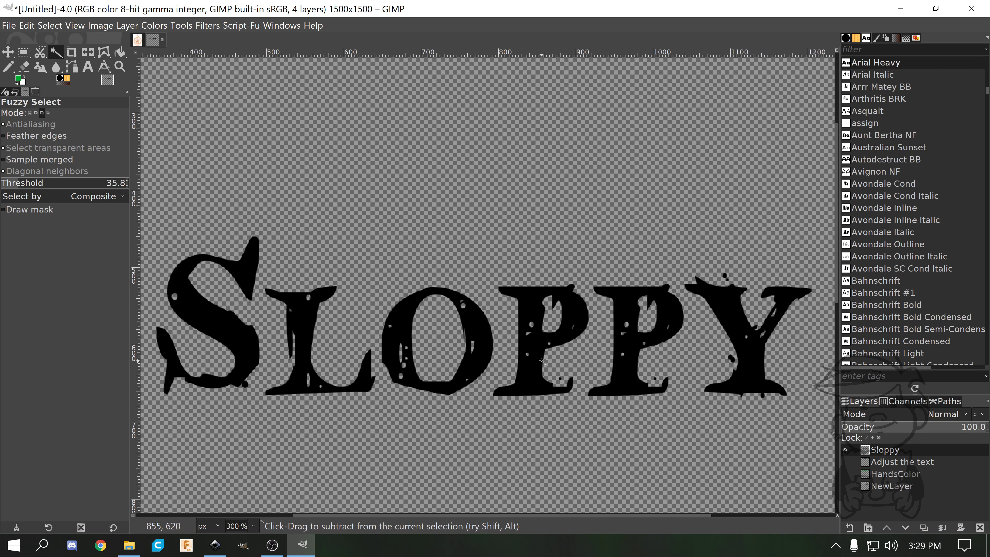
ctrl+scroll(546, 273, down, 2)
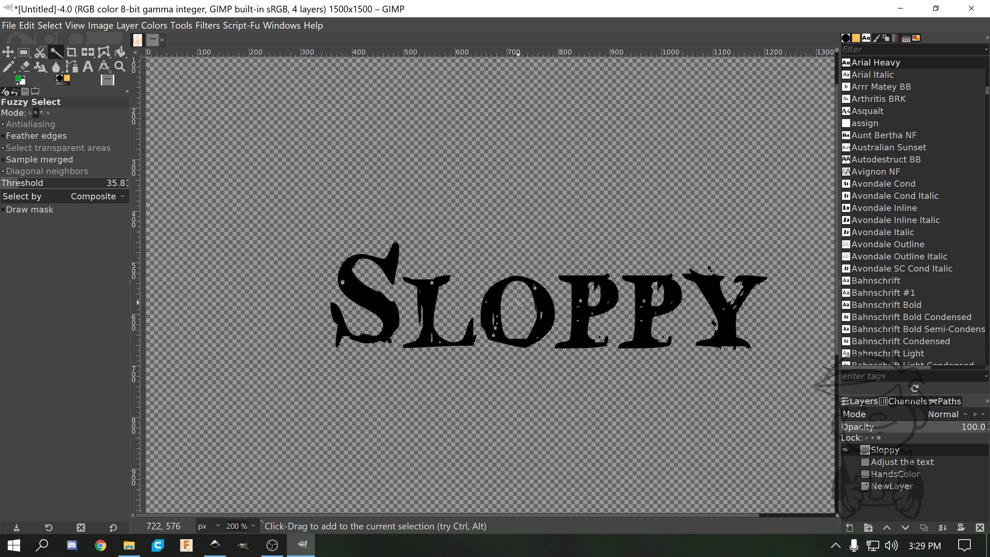
Add the inner counters of the O and second P and the upper gap in the Y's arm to the fuzzy selection.
shift+click(520, 303)
shift+click(664, 303)
scroll(750, 316, up, 5)
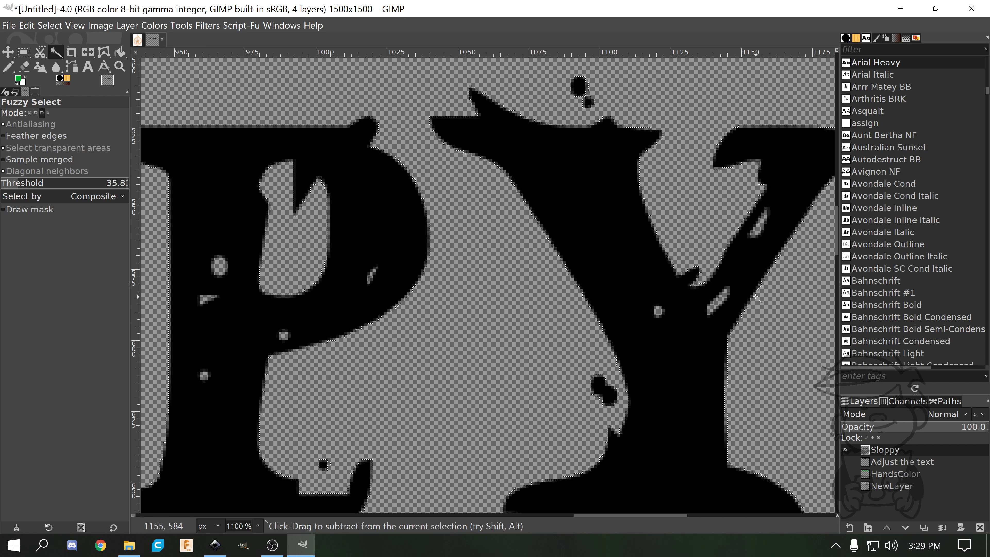
drag(733, 311, 641, 379)
shift+click(666, 295)
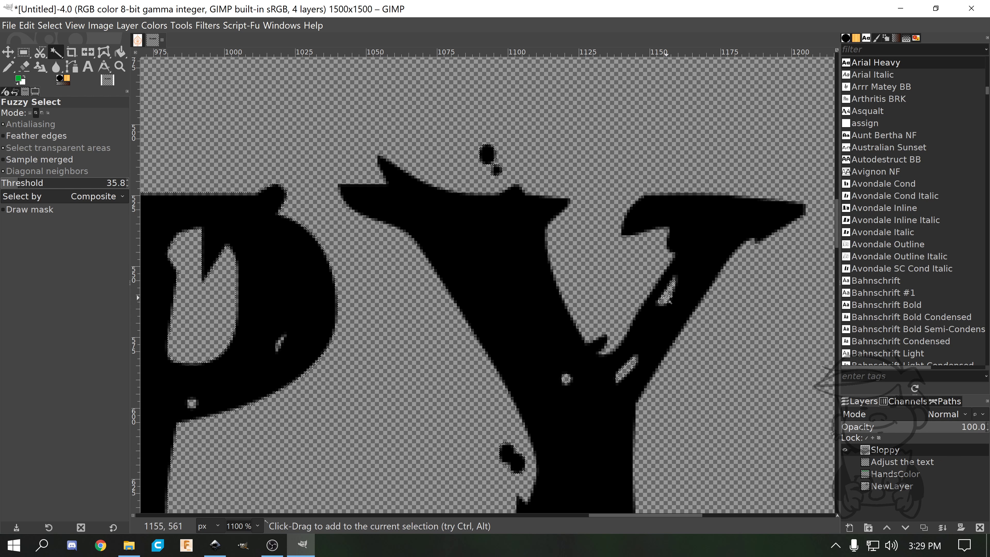
Add the small distressed holes inside the second P to the selection.
scroll(473, 369, left, 8)
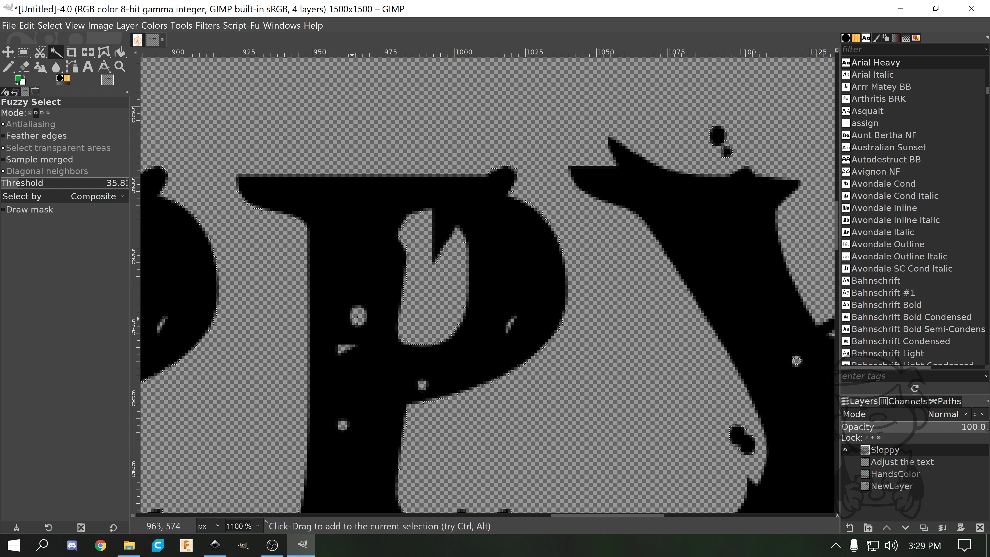
drag(349, 355, 449, 340)
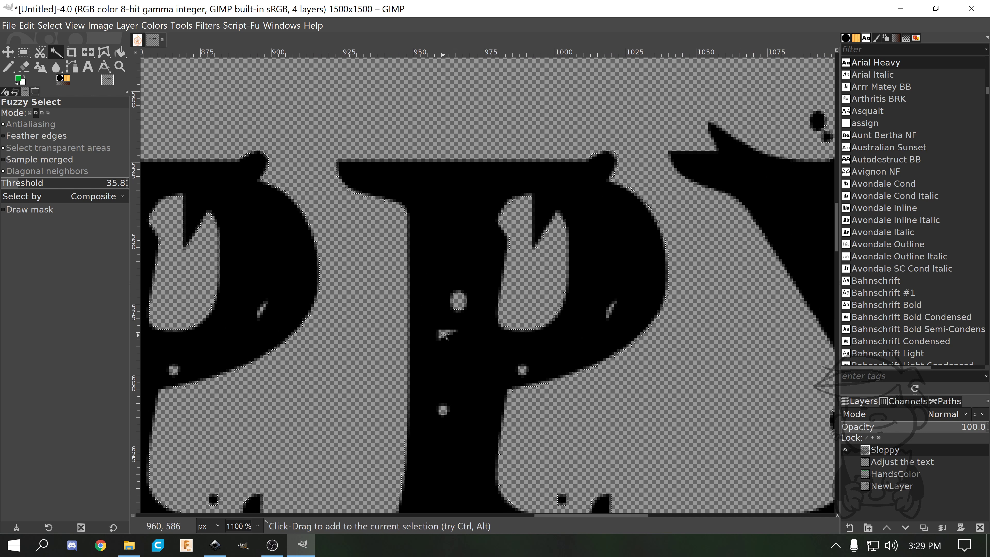
ctrl+scroll(524, 368, up, 3)
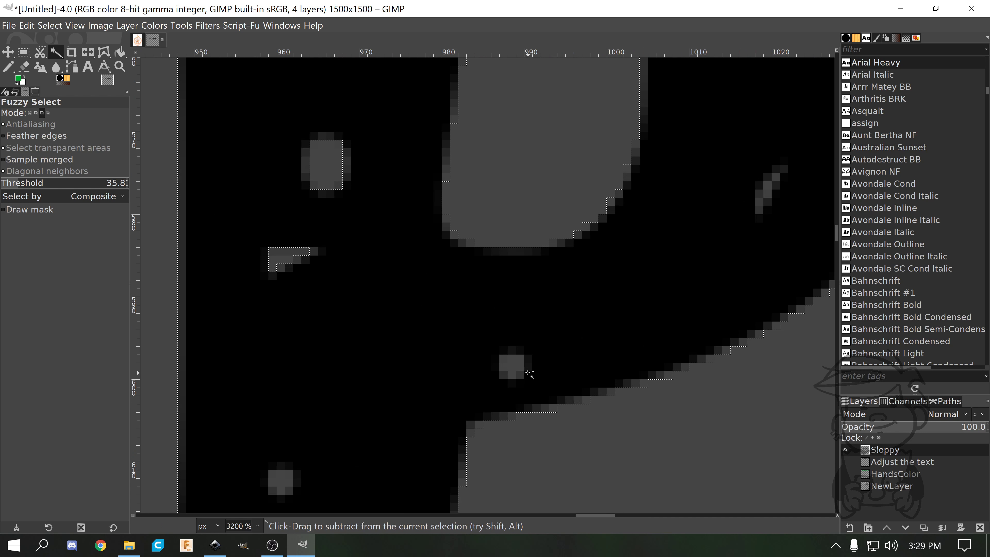
ctrl+scroll(515, 364, down, 7)
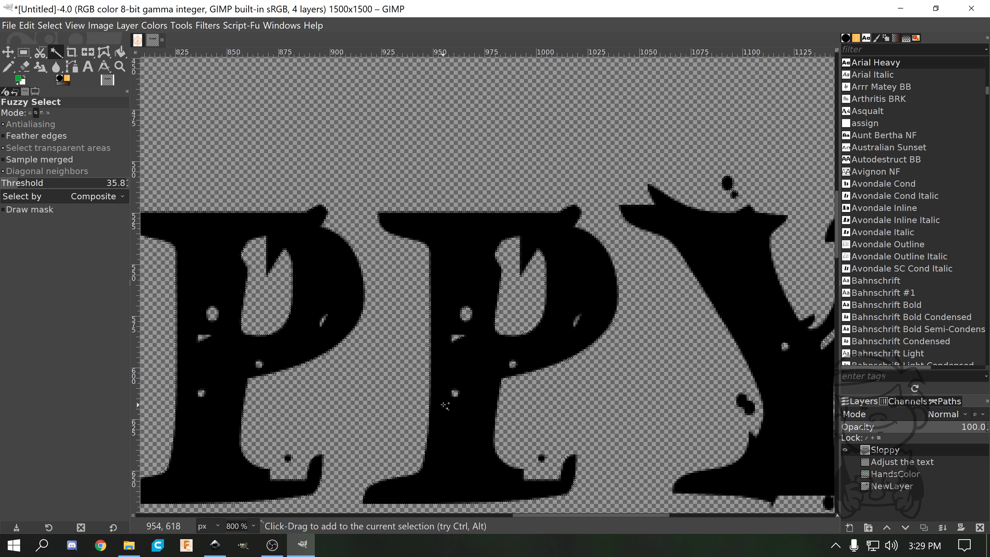
ctrl+scroll(482, 381, up, 7)
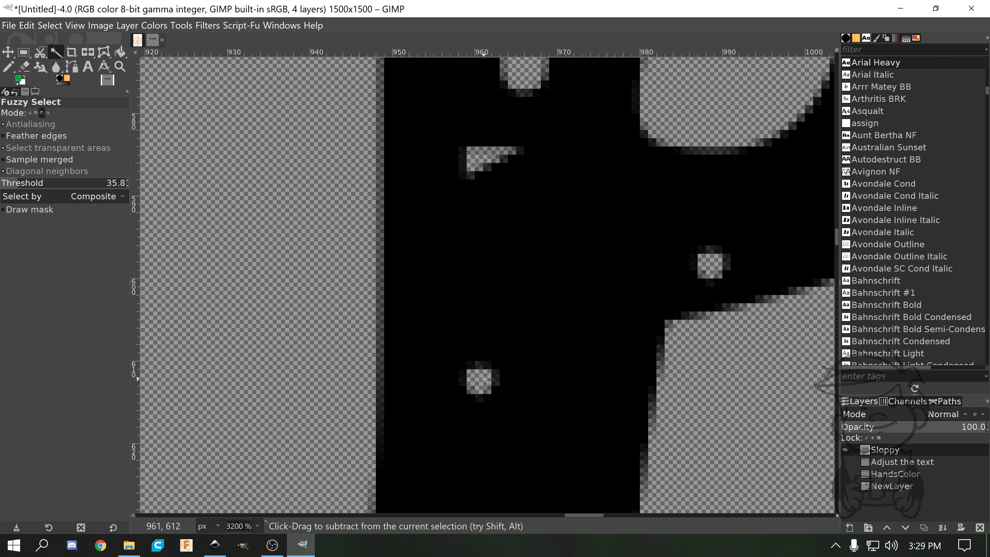
Add the thin sliver in the first P's bowl to the selection.
ctrl+scroll(506, 352, down, 4)
ctrl+scroll(507, 352, down, 1)
ctrl+scroll(715, 340, up, 6)
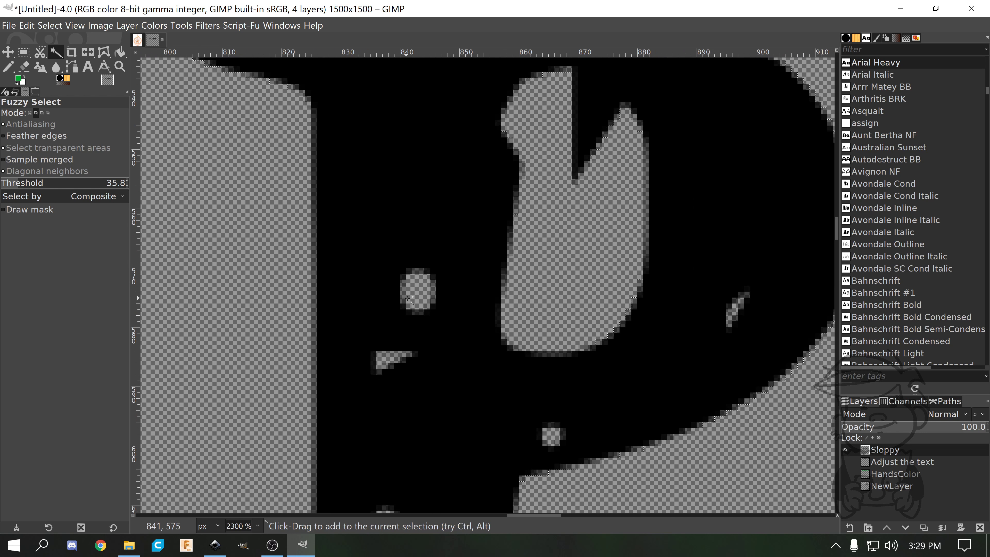
shift+click(742, 302)
scroll(422, 290, down, 7)
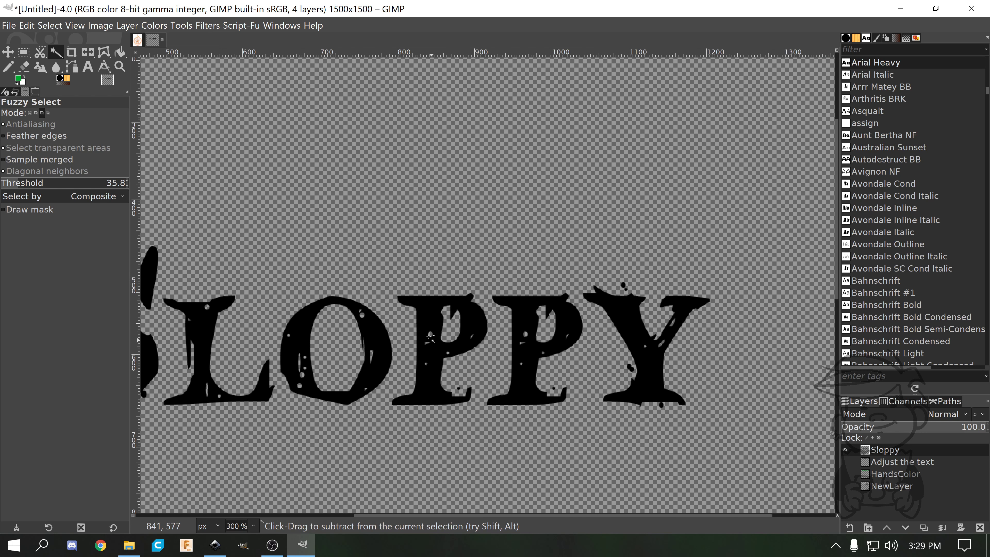
Fuzzy-select the small lower hole in the first P's stem and inspect the letter's tiny gaps at pixel level.
scroll(430, 335, up, 1)
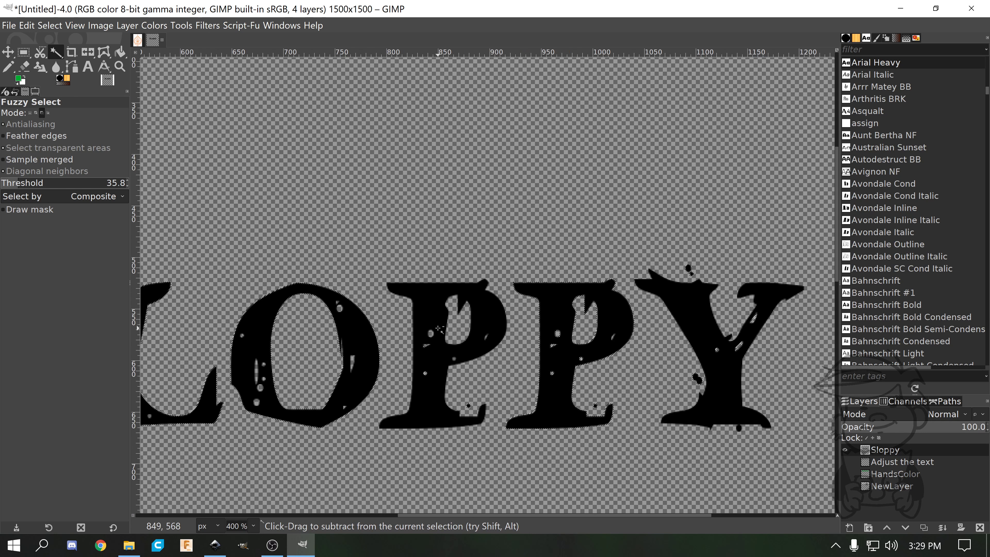
scroll(438, 327, up, 3)
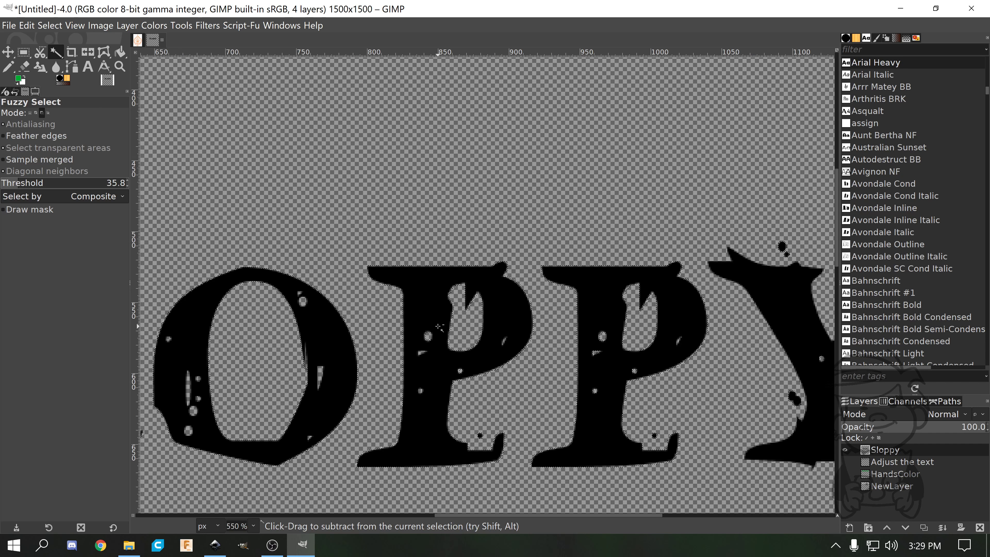
scroll(556, 325, down, 2)
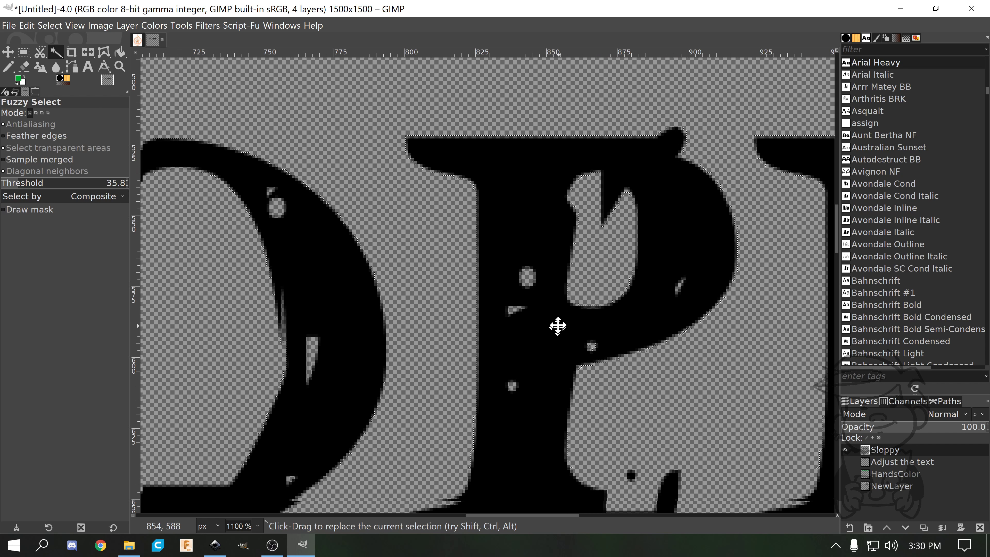
scroll(476, 400, up, 5)
click(477, 399)
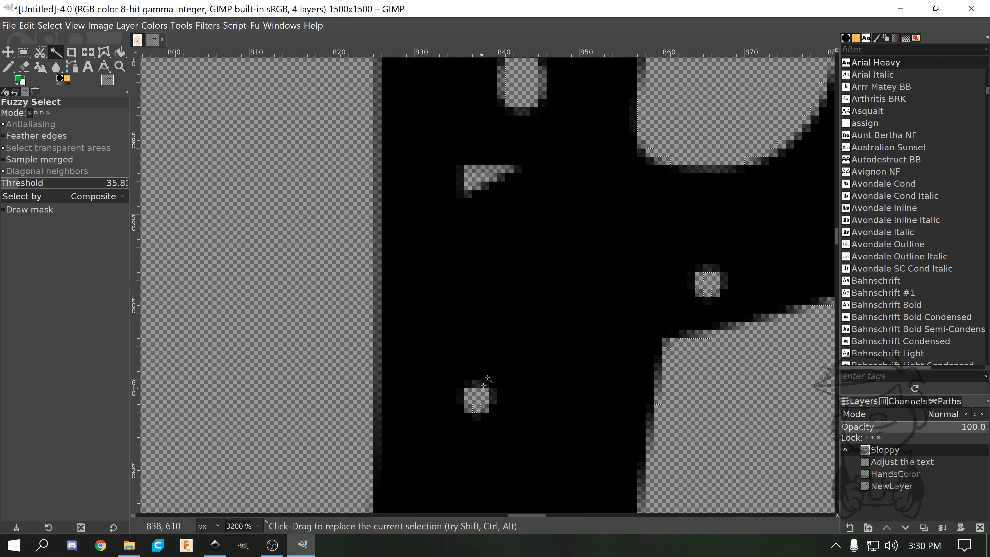
scroll(473, 386, down, 4)
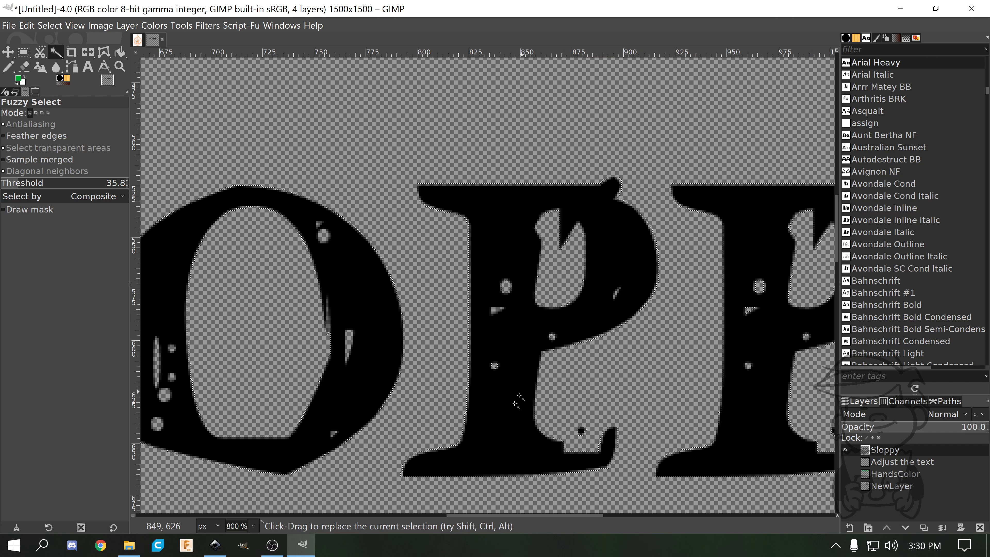
scroll(632, 288, up, 8)
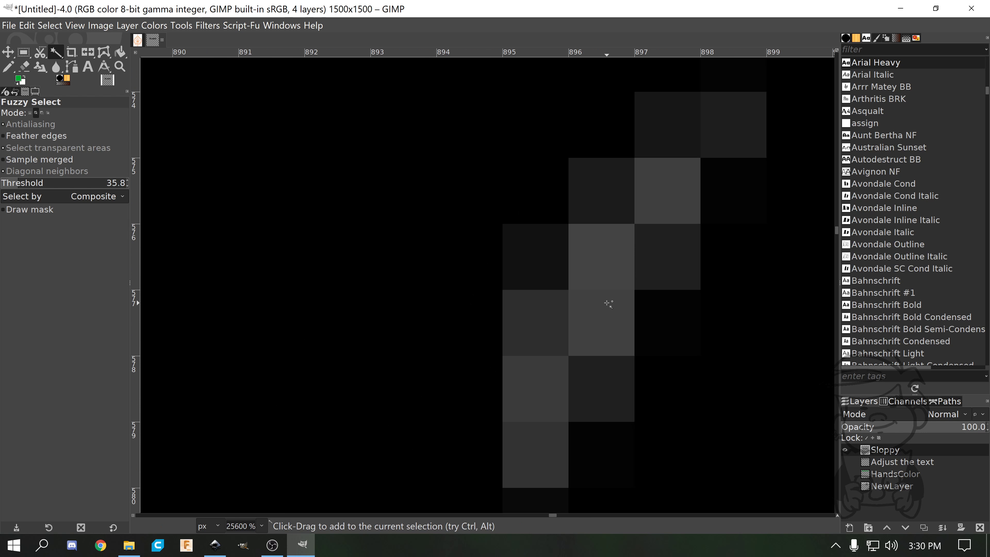
scroll(608, 304, down, 3)
scroll(255, 266, down, 5)
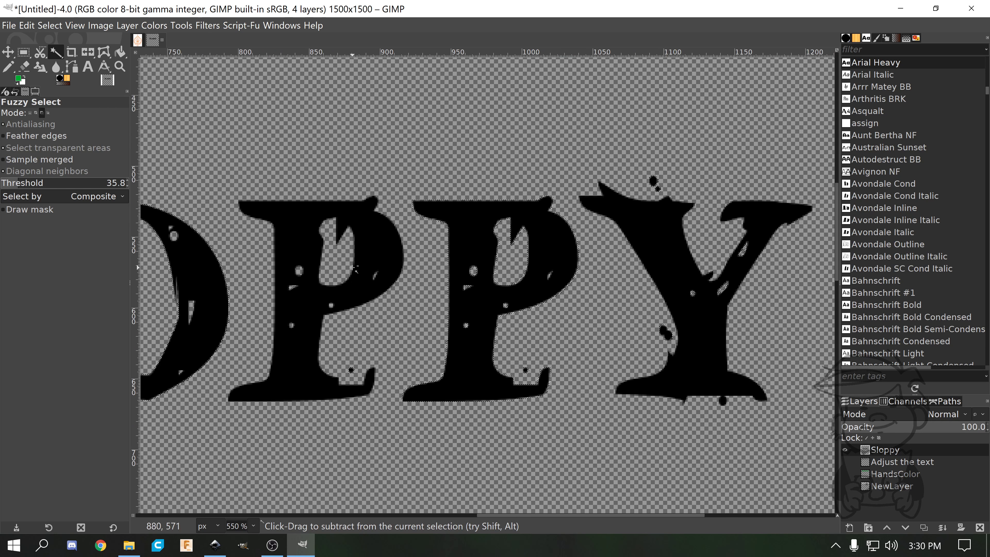
Add the small round hole and the long narrow slit in the O's thick side to the selection.
key(ctrl)
drag(335, 298, 477, 300)
drag(314, 312, 458, 330)
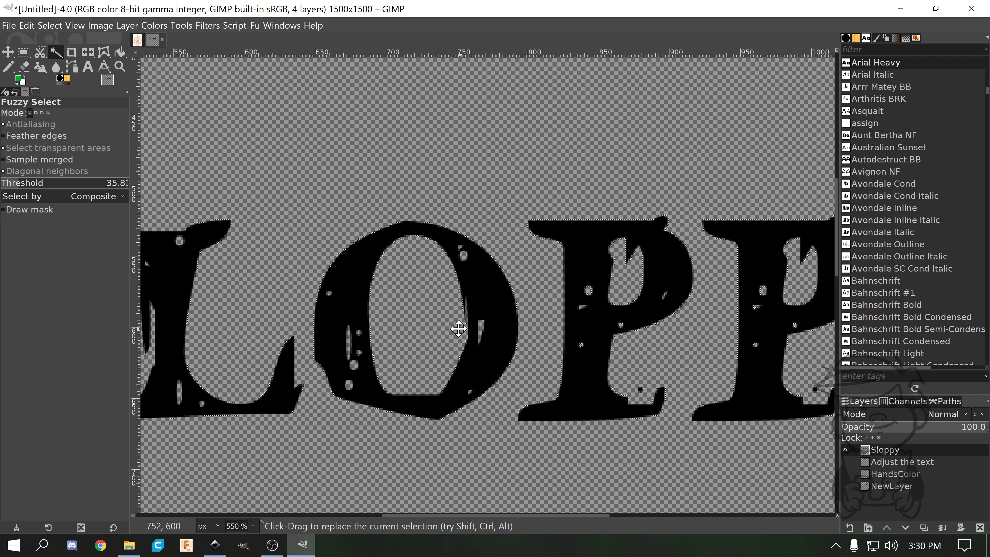
scroll(332, 284, up, 4)
shift+click(315, 322)
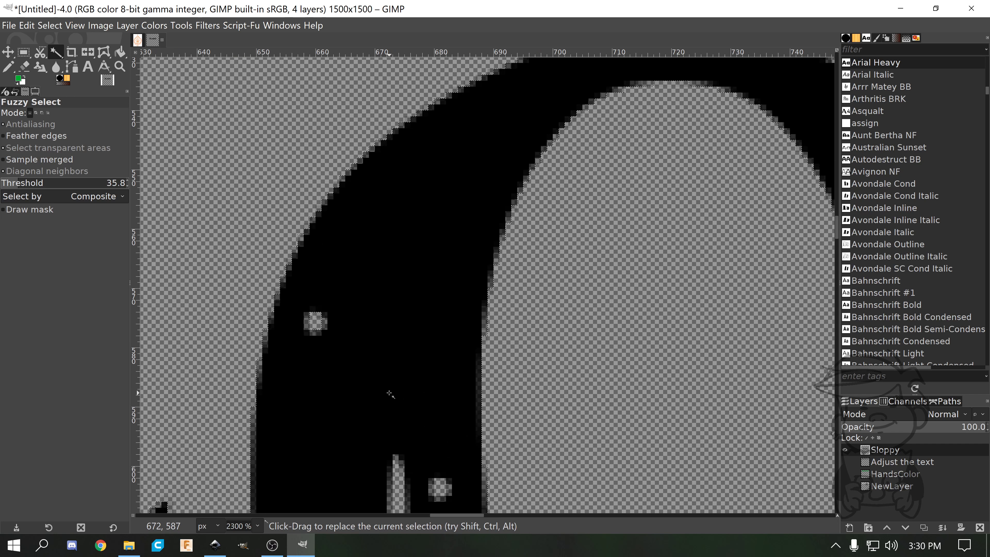
scroll(387, 393, down, 5)
shift+click(412, 307)
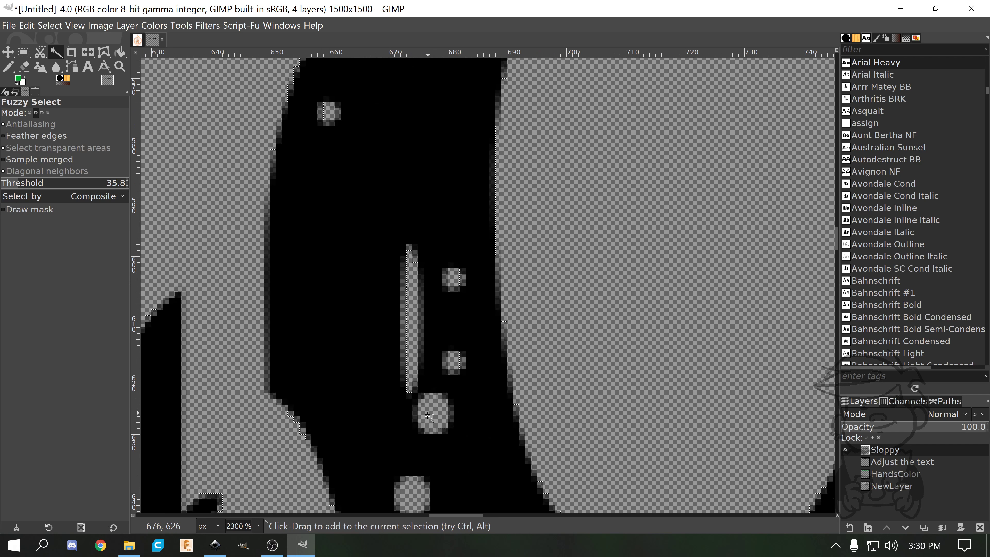
scroll(440, 374, down, 3)
scroll(452, 345, down, 5)
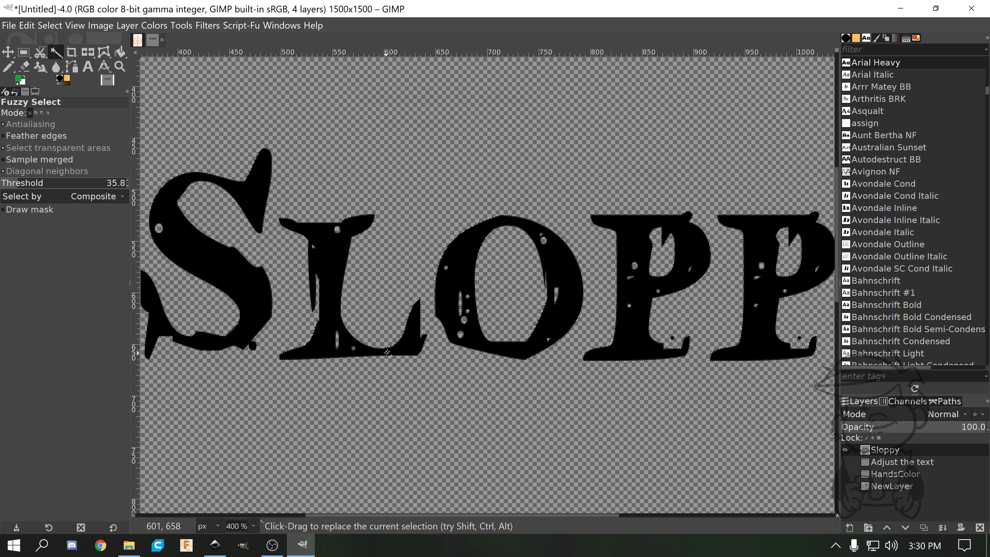
Apply Remove Holes to the selection and inspect the selection around the Sloppy lettering.
right_click(570, 338)
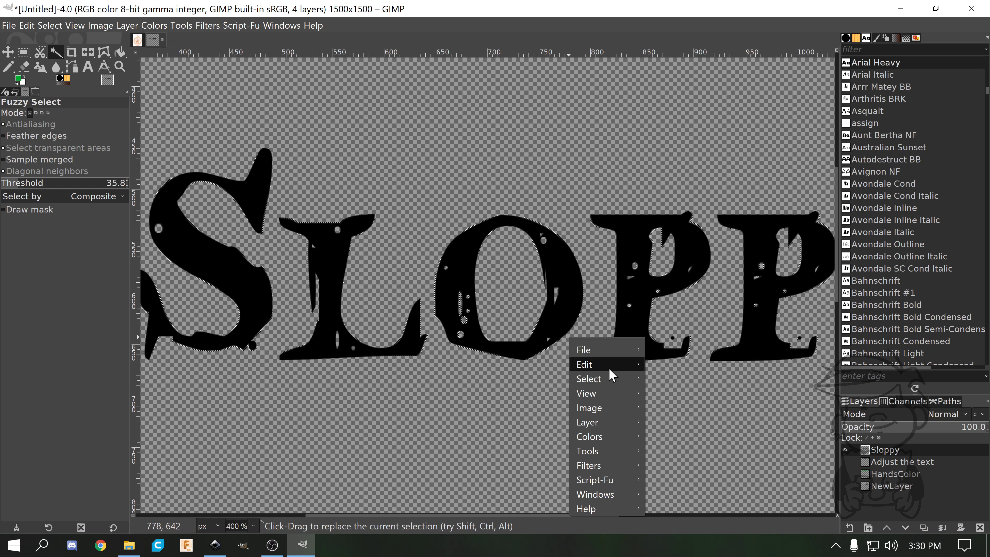
mouse_move(610, 378)
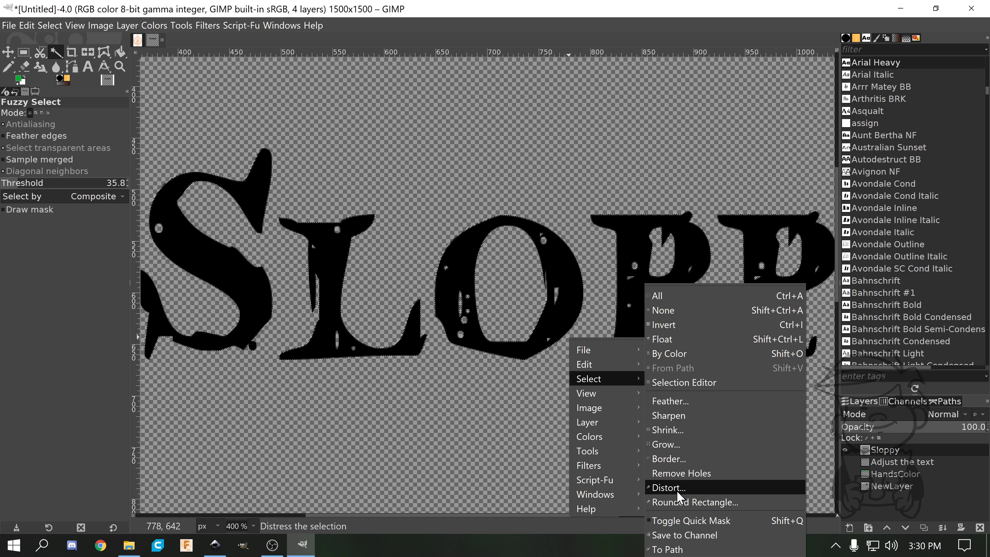
click(680, 473)
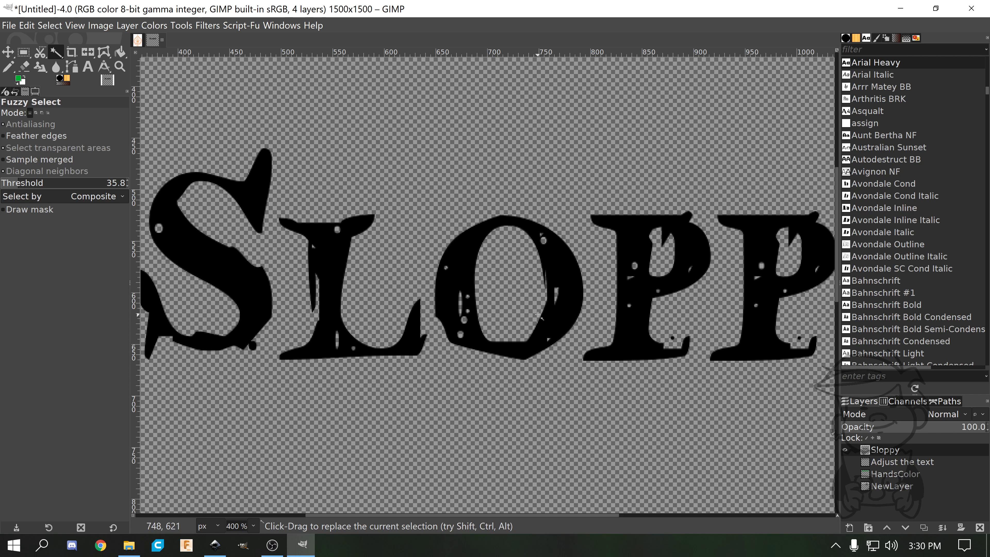
ctrl+scroll(593, 304, down, 3)
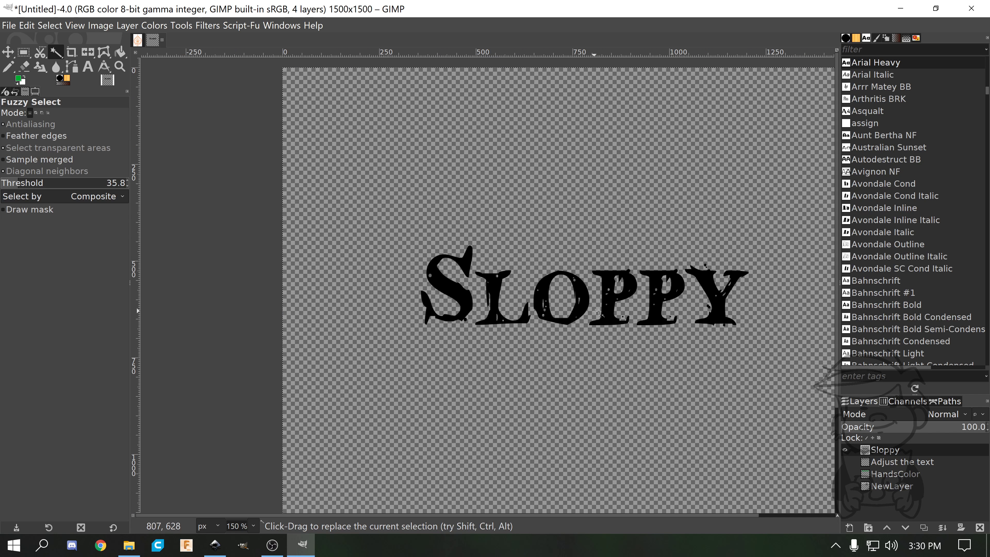
ctrl+scroll(721, 278, up, 4)
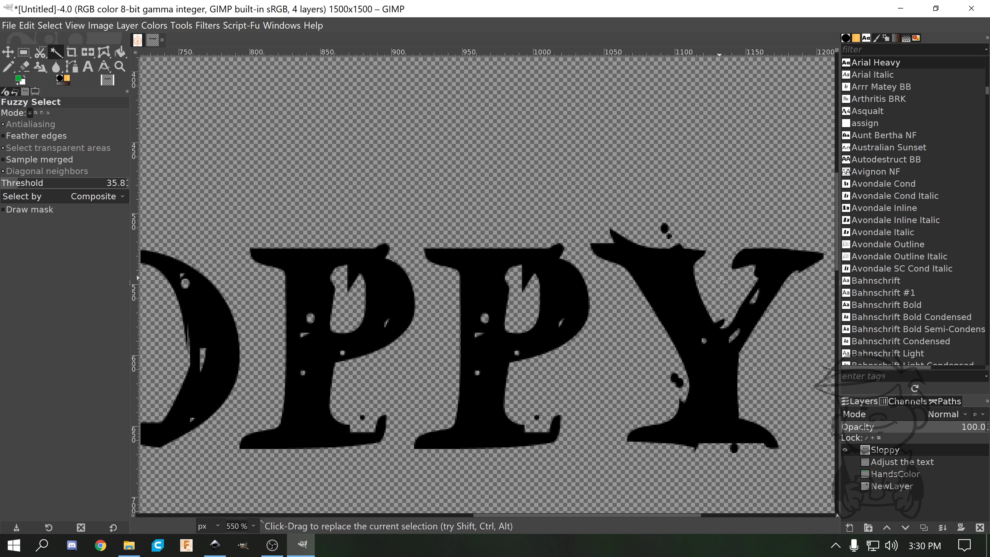
ctrl+scroll(716, 292, down, 4)
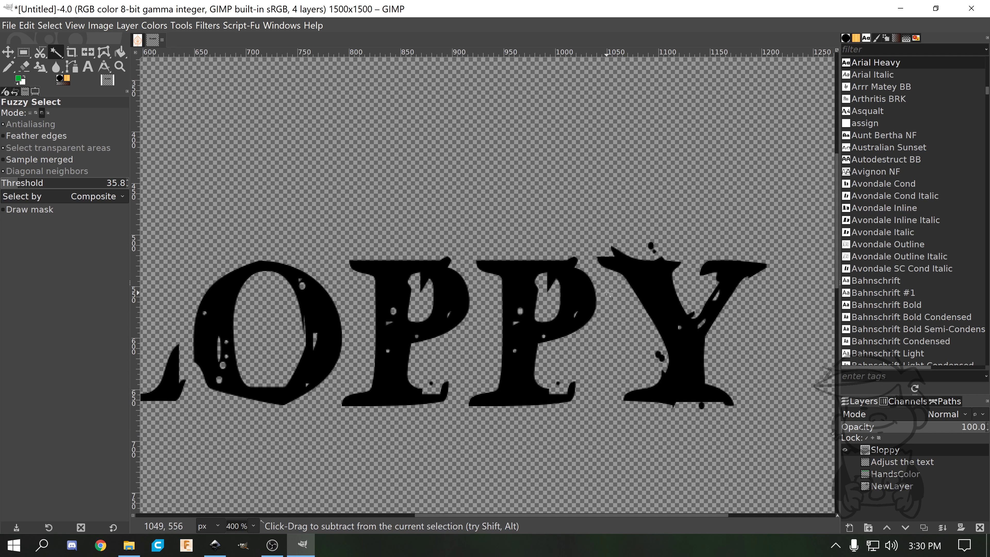
Undo the hole removal, check the selection around the letters, and add the first P's counter to it.
key(ctrl)
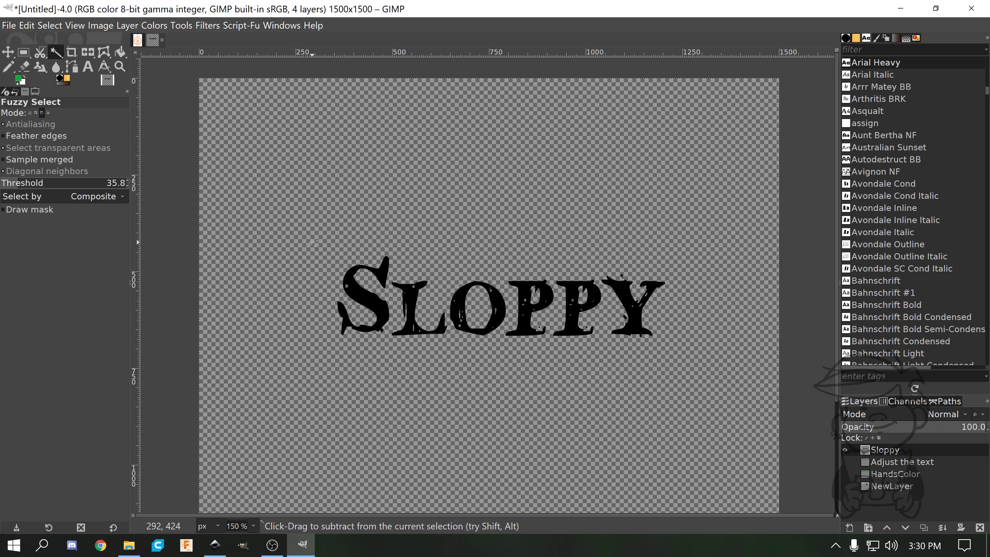
ctrl+scroll(369, 340, up, 4)
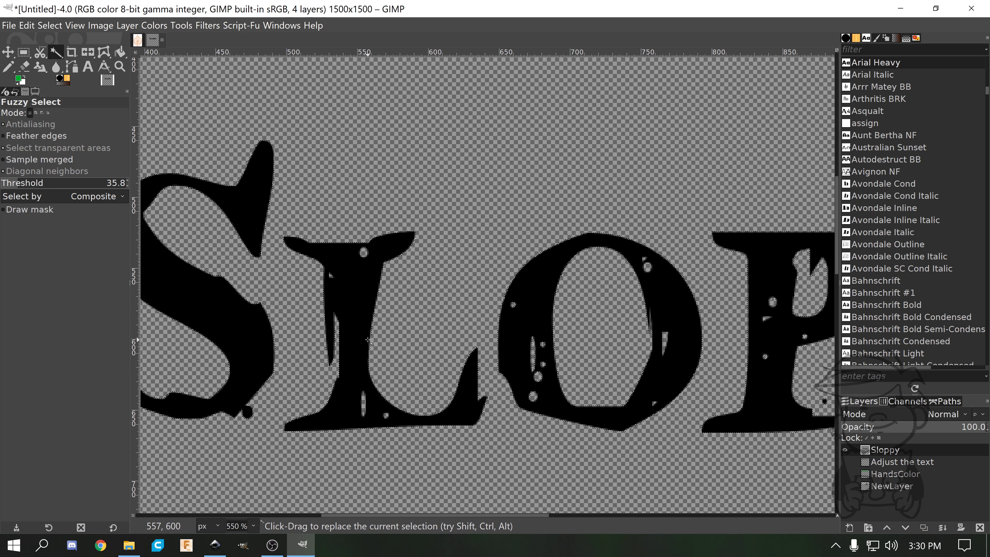
ctrl+scroll(356, 312, up, 2)
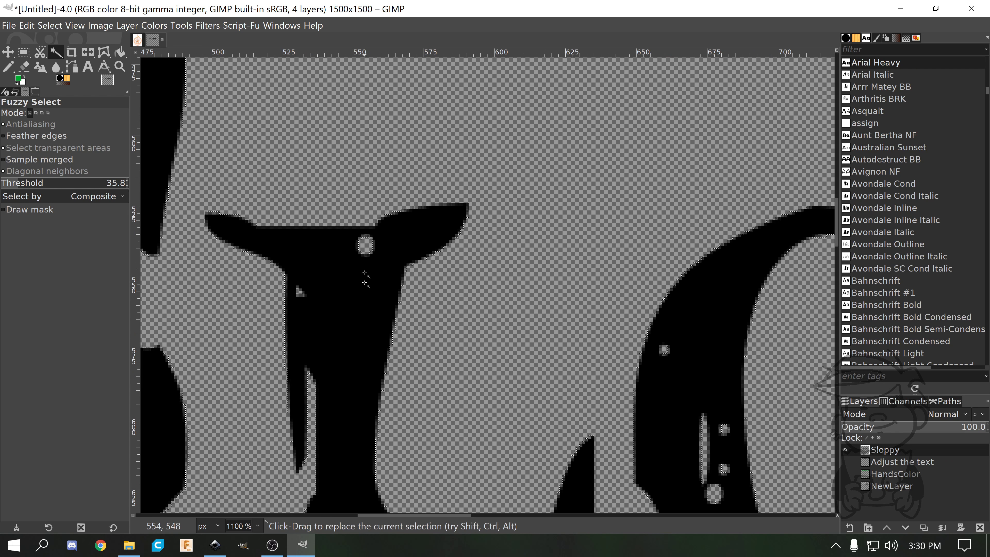
ctrl+scroll(366, 337, down, 2)
drag(365, 410, 382, 347)
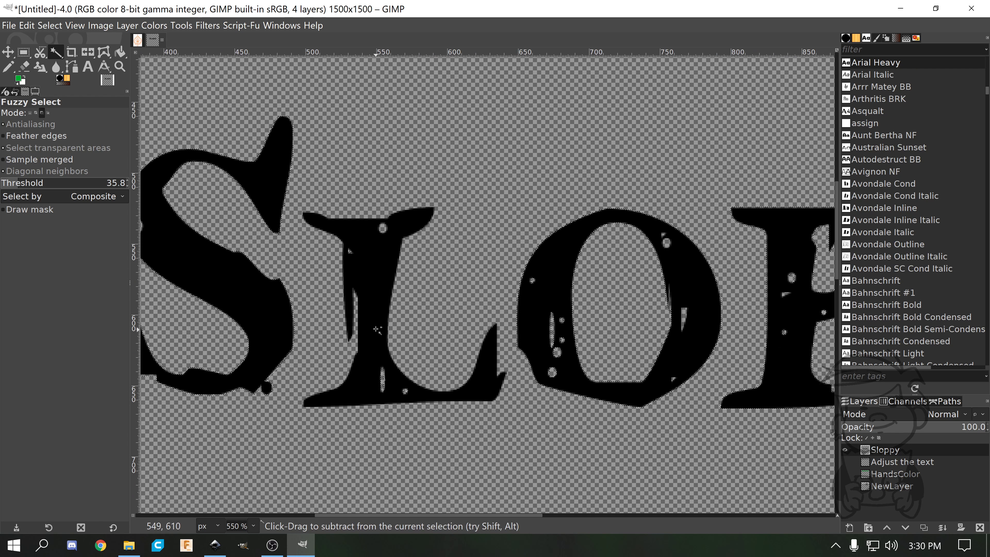
scroll(376, 324, down, 3)
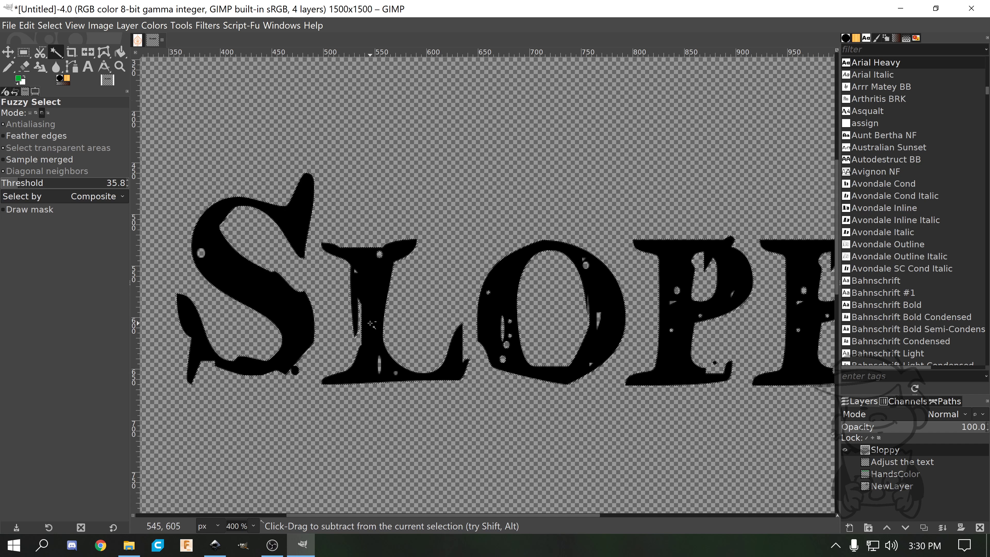
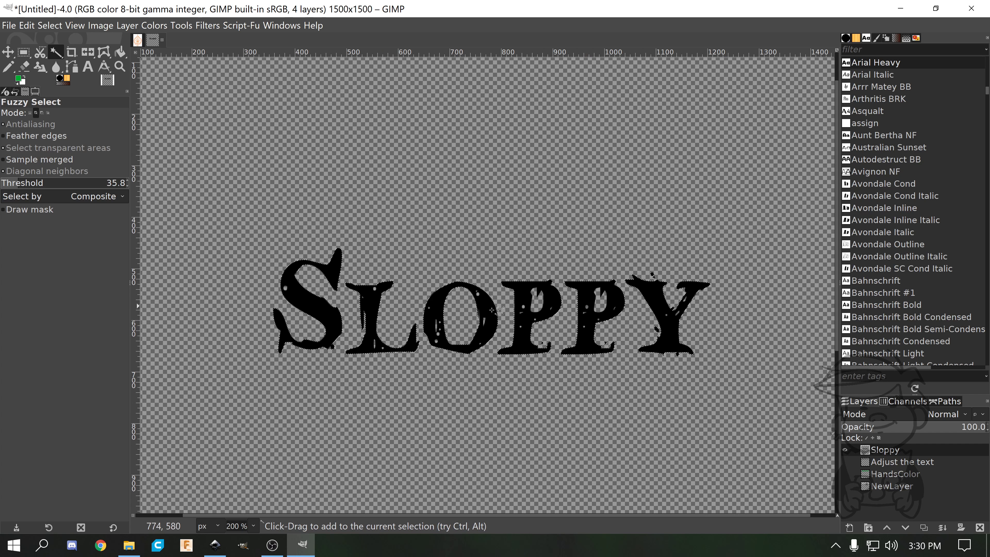
shift+click(535, 302)
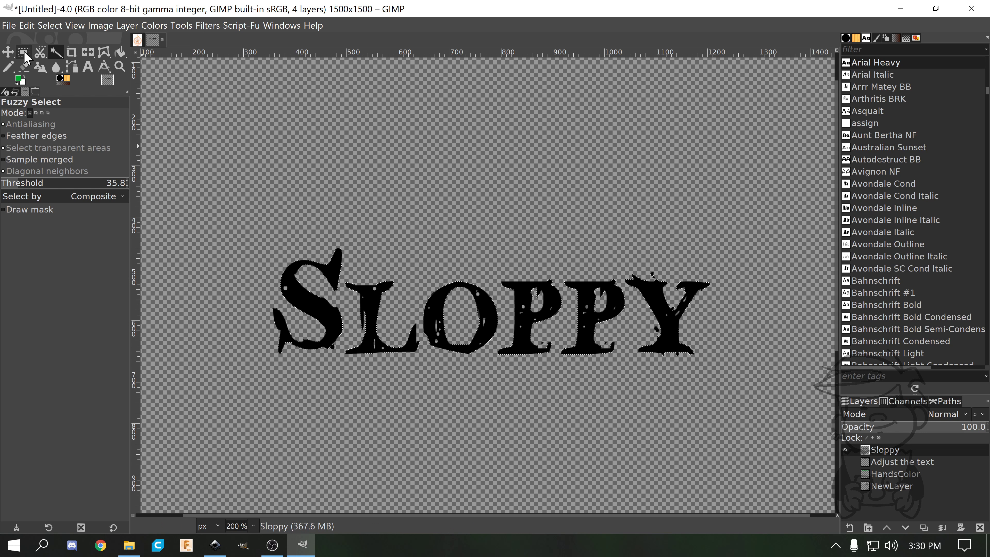
Paint green test strokes across the selected background of the Sloppy lettering with the Pencil at size 111, and undo them.
click(7, 67)
mouse_move(335, 179)
mouse_down()
mouse_move(380, 336)
mouse_move(386, 163)
mouse_move(421, 378)
mouse_move(530, 242)
mouse_move(554, 291)
mouse_up()
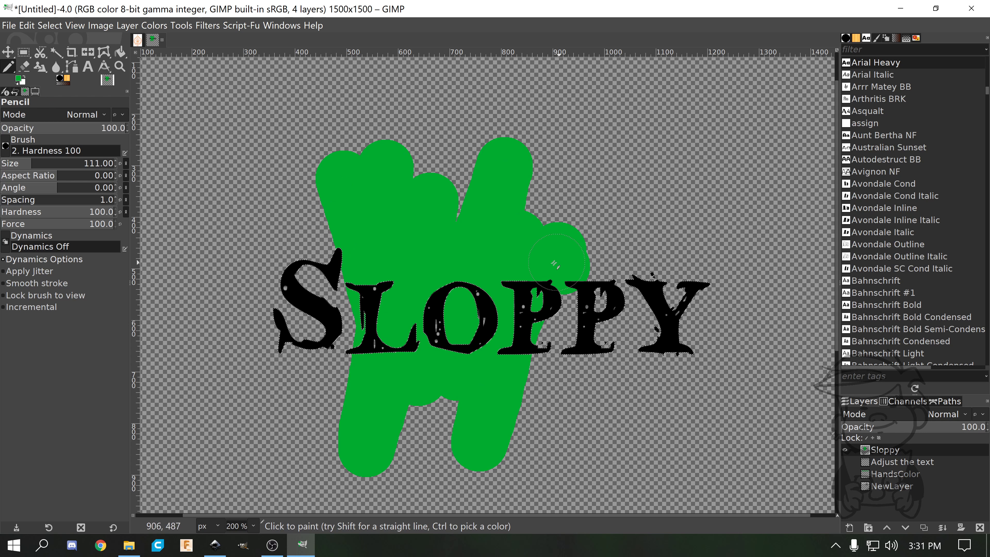
key(ctrl+z)
key(ctrl+z)
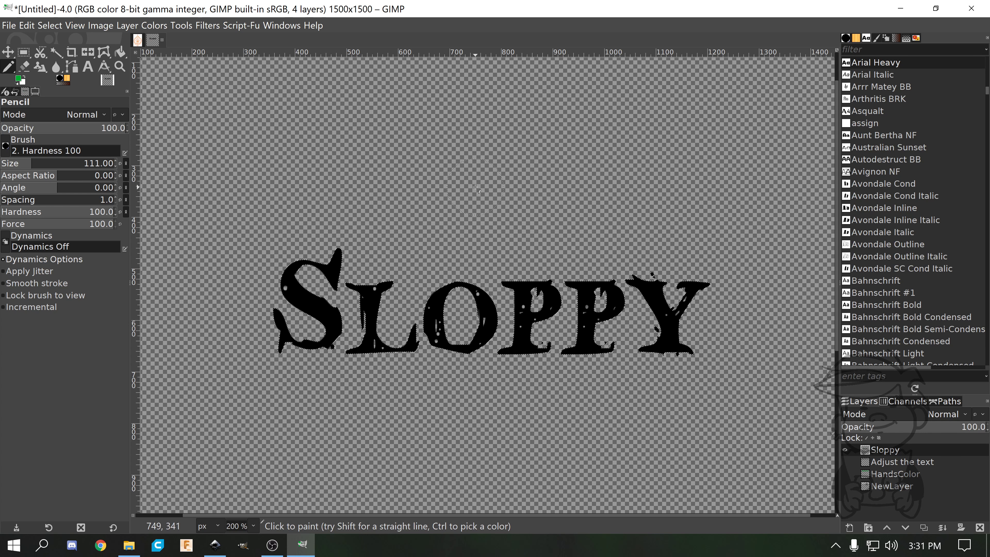
Paint green test strokes over all the Sloppy letters with the Pencil at size 111, and undo them.
drag(439, 300, 455, 288)
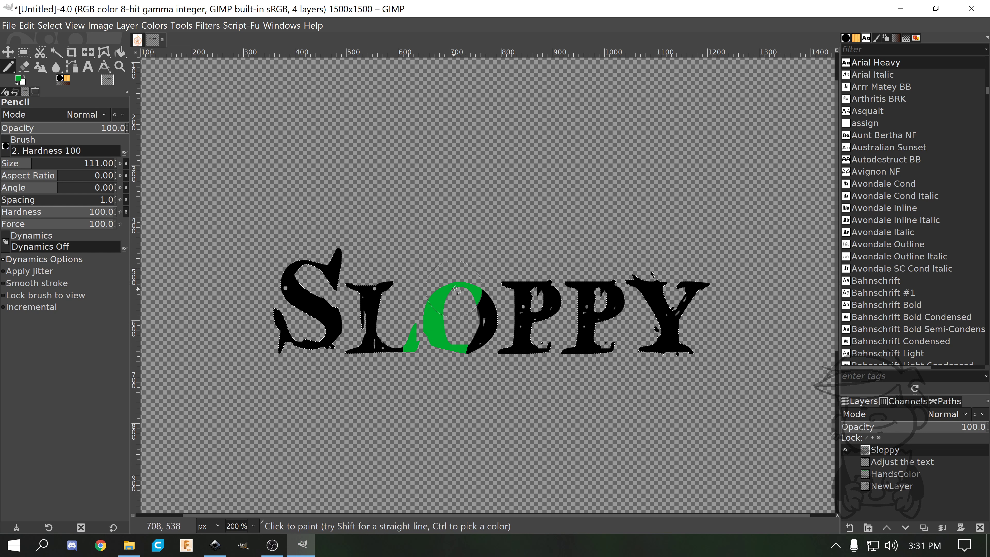
mouse_move(467, 340)
mouse_down()
mouse_move(484, 352)
mouse_move(540, 270)
mouse_move(562, 285)
mouse_move(587, 269)
mouse_move(681, 296)
mouse_up()
mouse_move(559, 315)
mouse_down()
mouse_move(334, 299)
mouse_move(339, 267)
mouse_move(375, 251)
mouse_move(322, 319)
mouse_move(440, 368)
mouse_up()
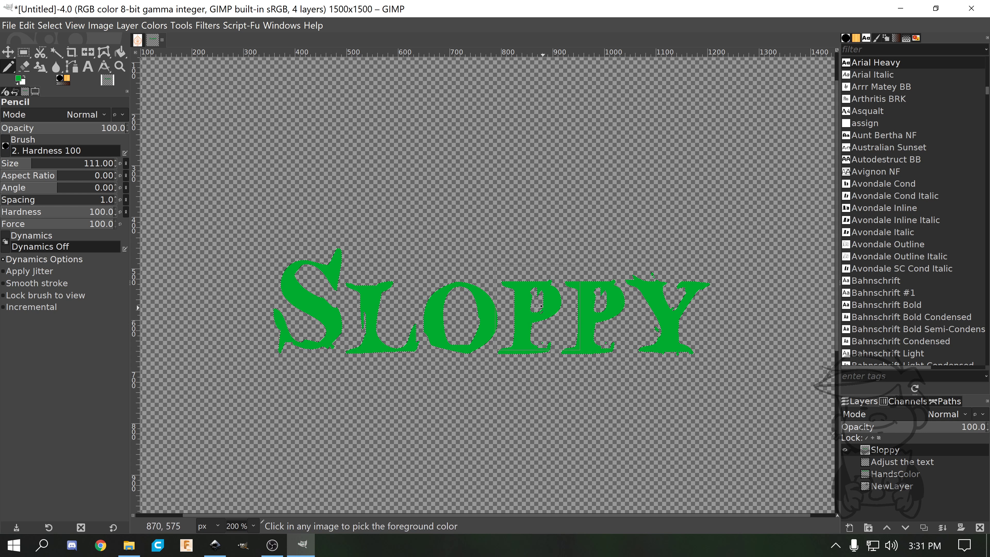
key(ctrl+z)
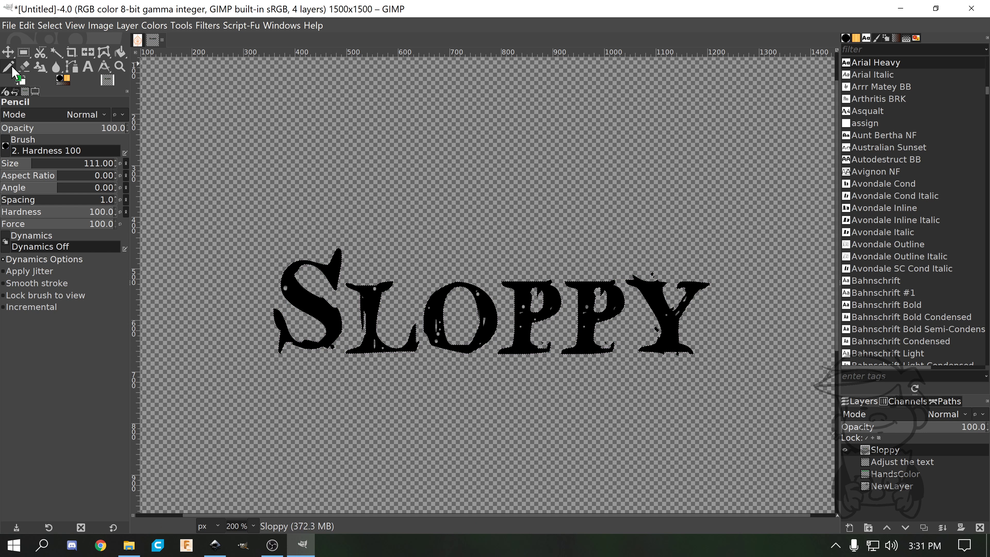
Subtract the stray specks around the Y and the P letters from the selection with Fuzzy Select.
click(56, 52)
scroll(585, 236, up, 1)
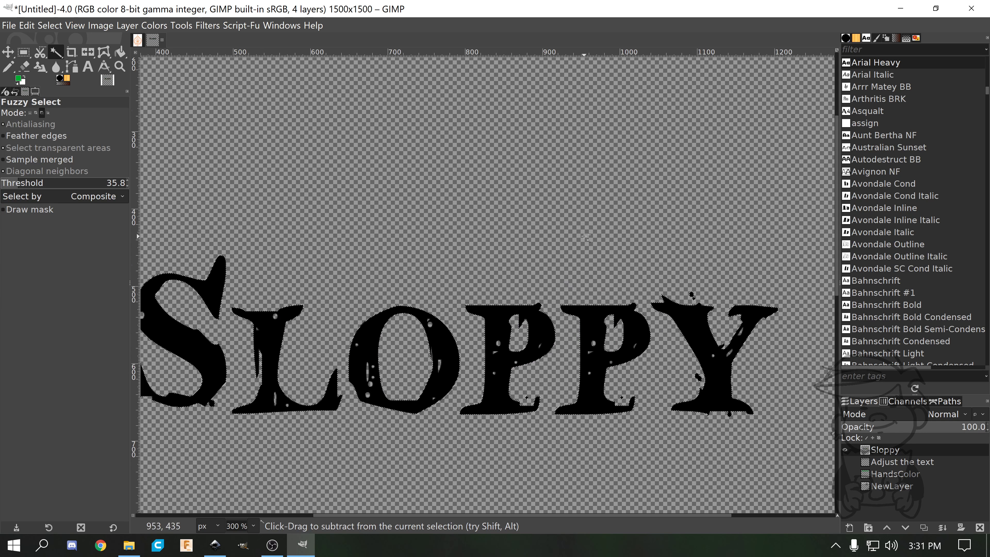
scroll(584, 237, up, 3)
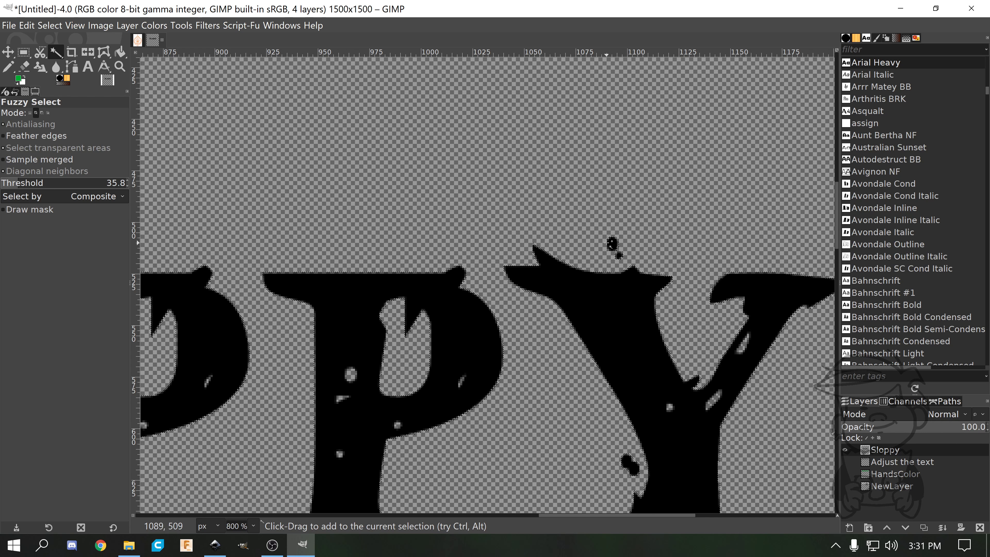
shift+click(609, 244)
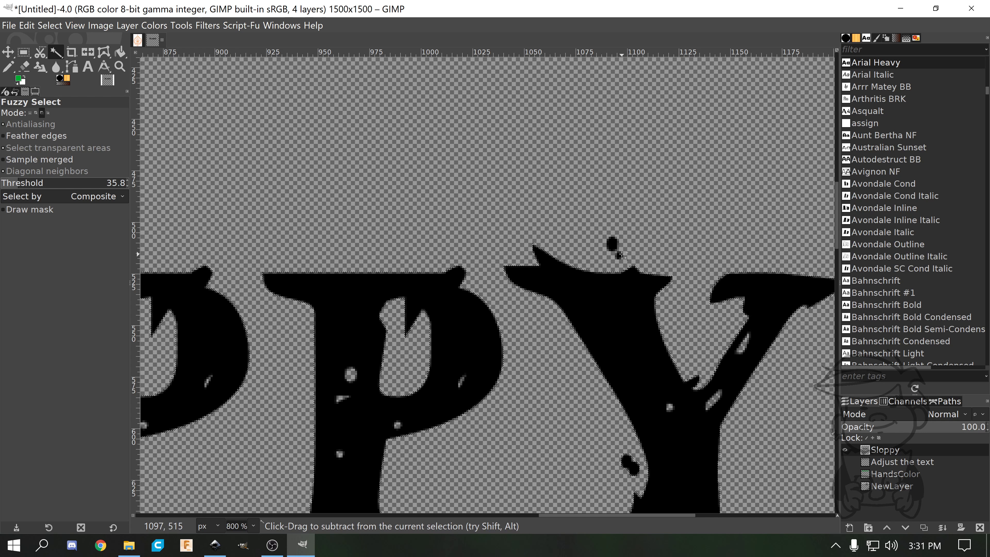
scroll(632, 244, down, 3)
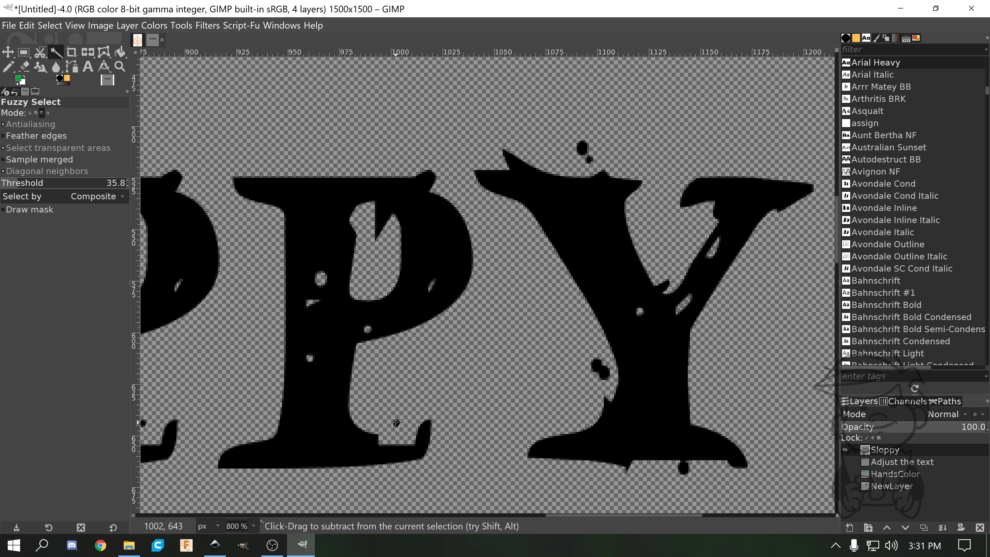
scroll(499, 445, left, 9)
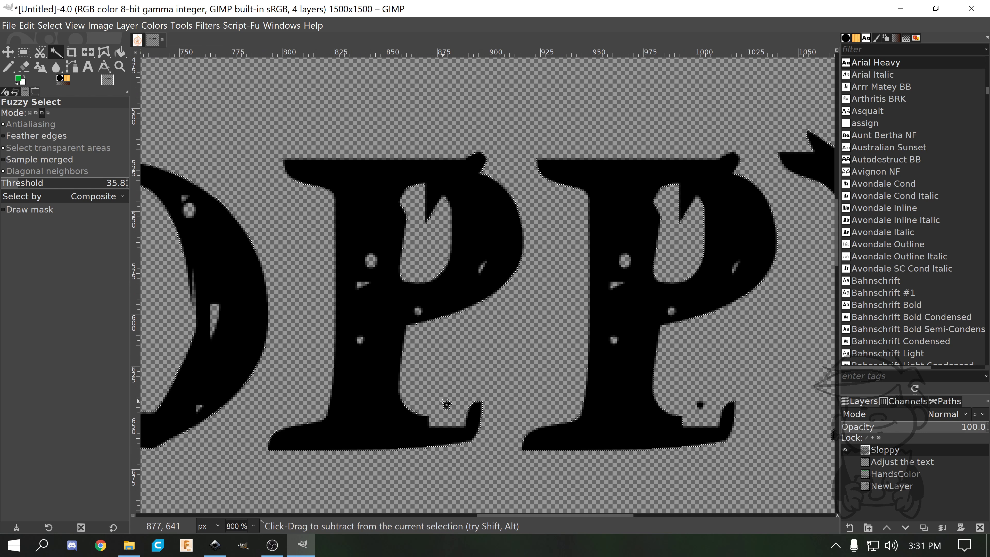
scroll(526, 353, left, 10)
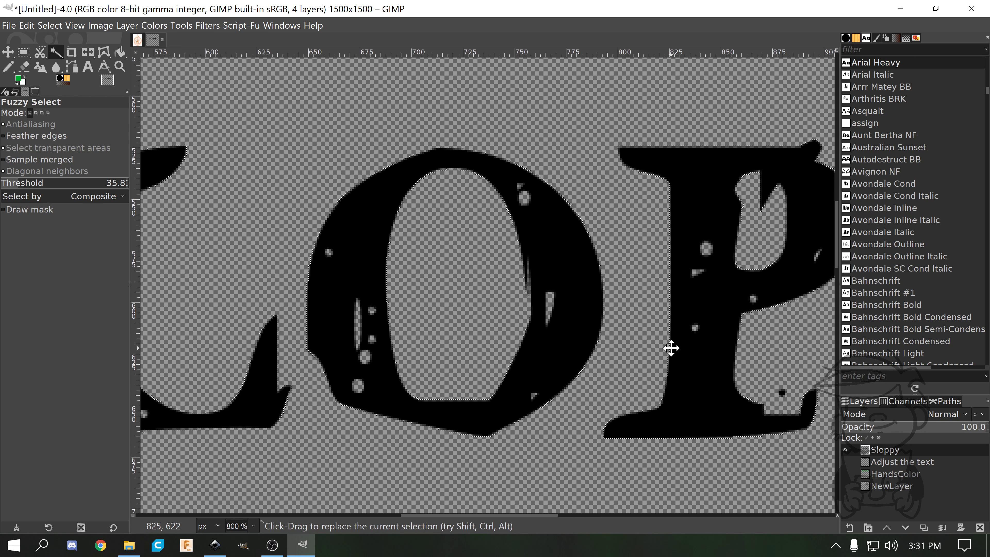
scroll(357, 324, down, 2)
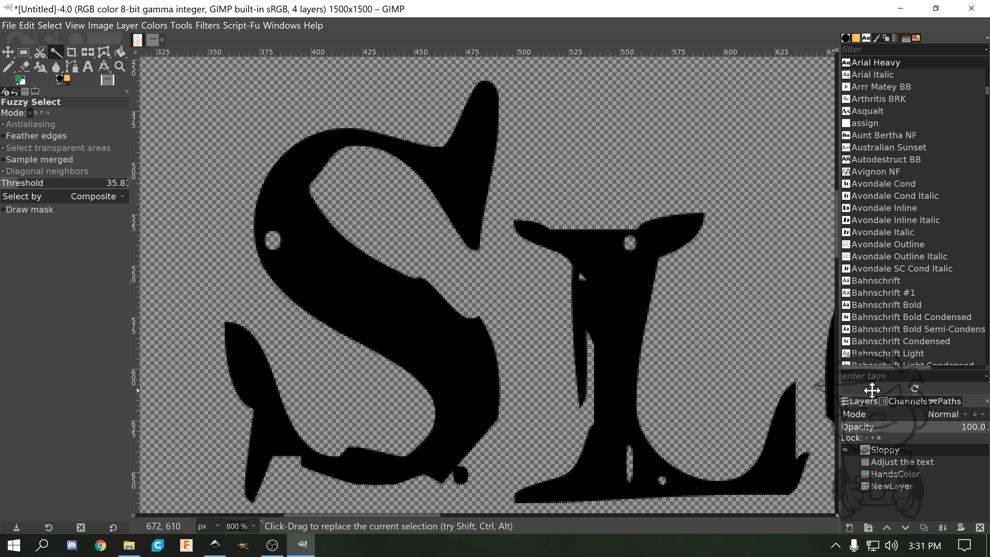
scroll(556, 348, down, 2)
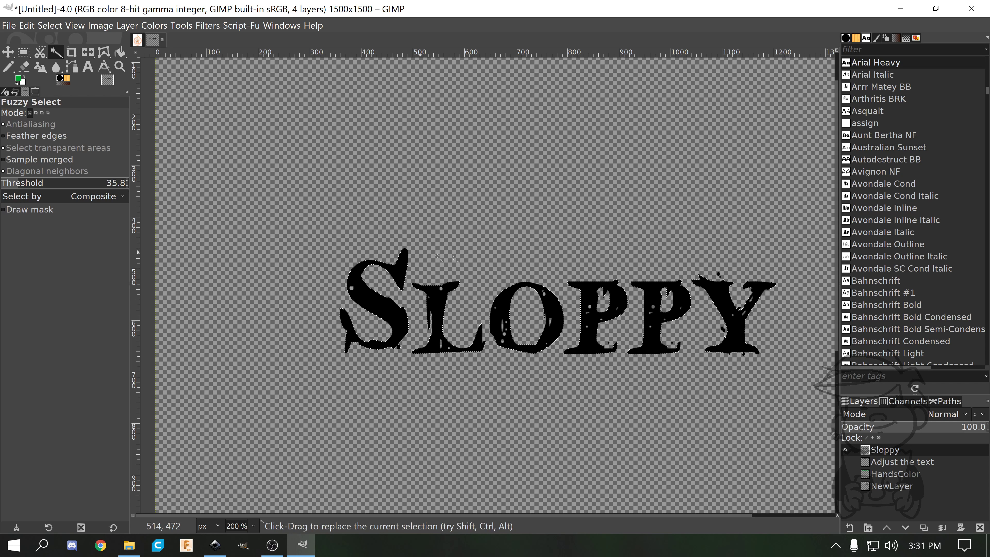
Subtract the solid black body of the O from the selection, keeping its holes selected.
ctrl+scroll(600, 314, up, 4)
ctrl+scroll(607, 314, up, 3)
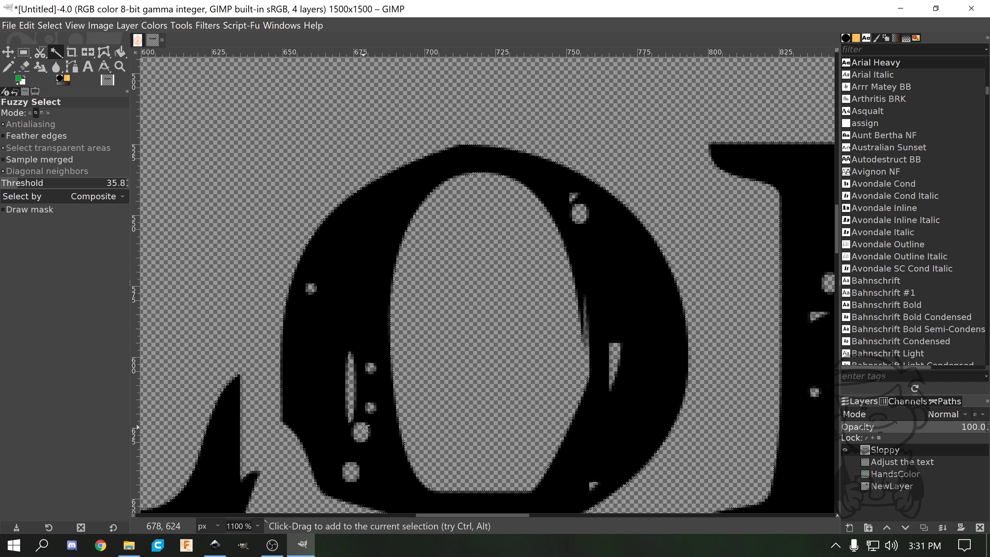
ctrl+click(605, 230)
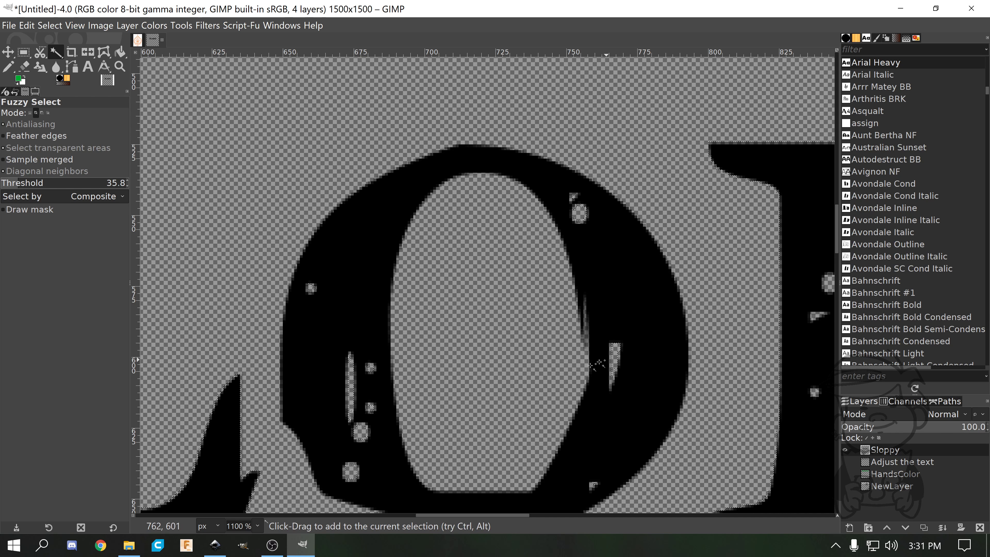
Paint green Pencil test strokes across the whole word, including the O and its holes, and undo them.
ctrl+scroll(404, 394, down, 4)
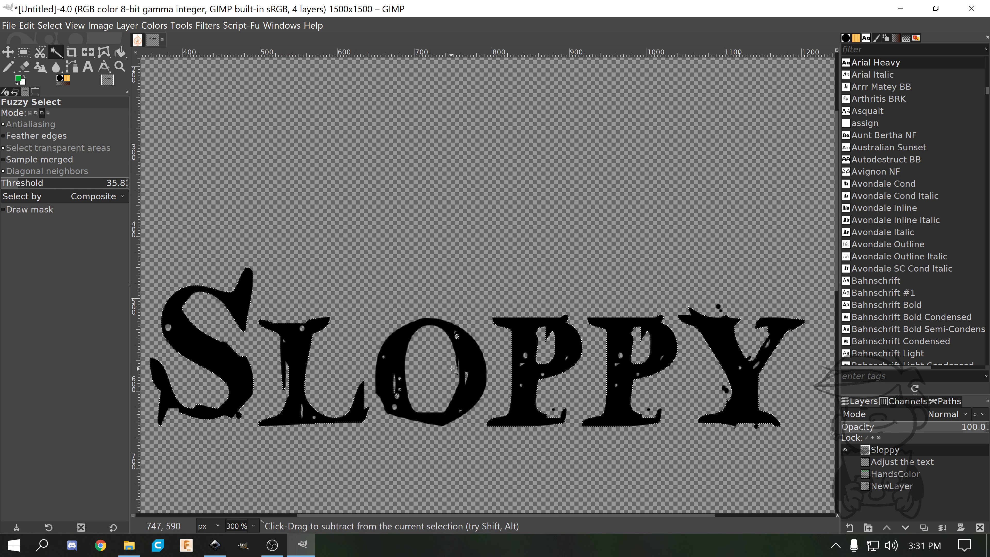
ctrl+scroll(453, 368, down, 1)
click(9, 66)
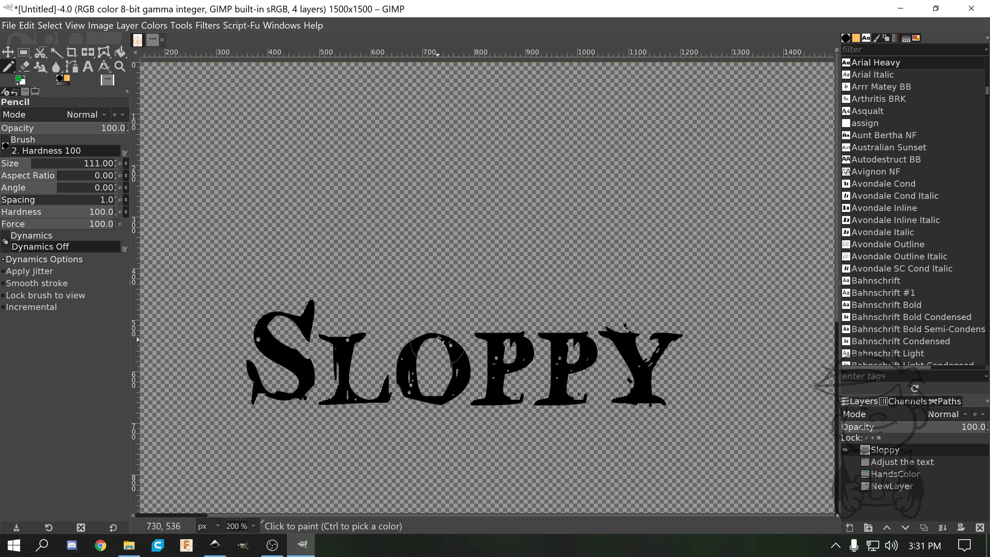
mouse_move(468, 345)
mouse_down()
mouse_move(374, 390)
mouse_move(585, 336)
mouse_move(430, 411)
mouse_move(374, 374)
mouse_up()
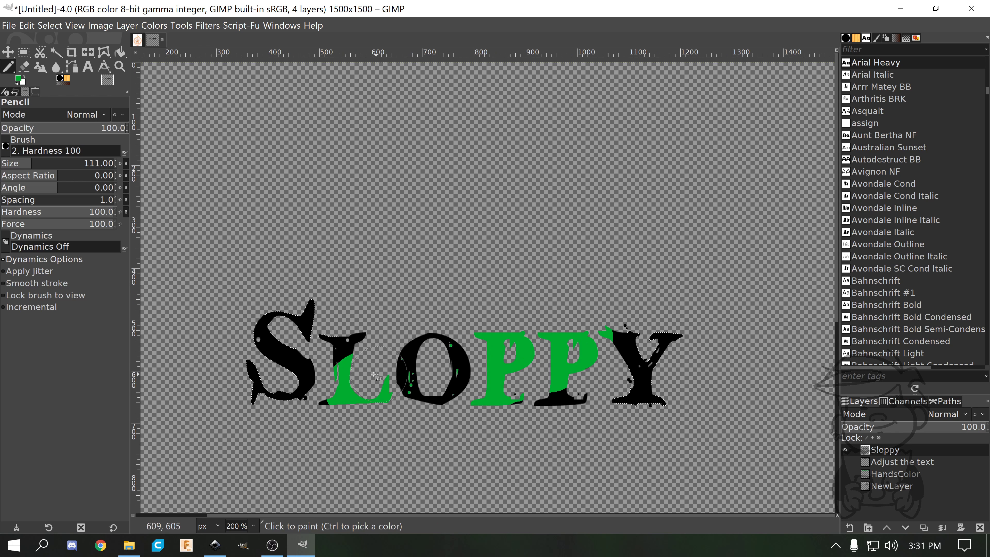
mouse_move(460, 407)
mouse_down()
mouse_move(309, 392)
mouse_move(272, 330)
mouse_move(381, 350)
mouse_move(259, 304)
mouse_up()
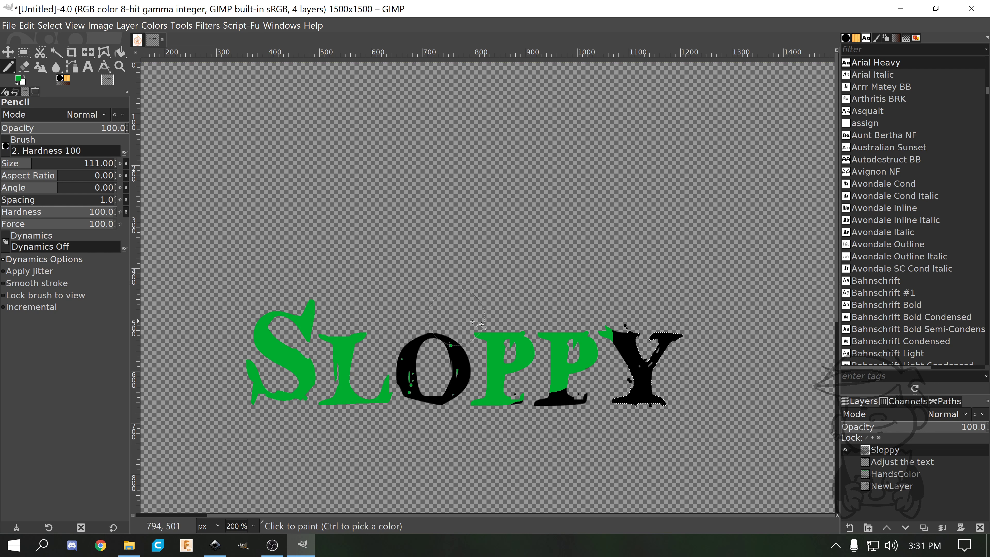
mouse_move(479, 324)
mouse_down()
mouse_move(643, 347)
mouse_move(632, 314)
mouse_up()
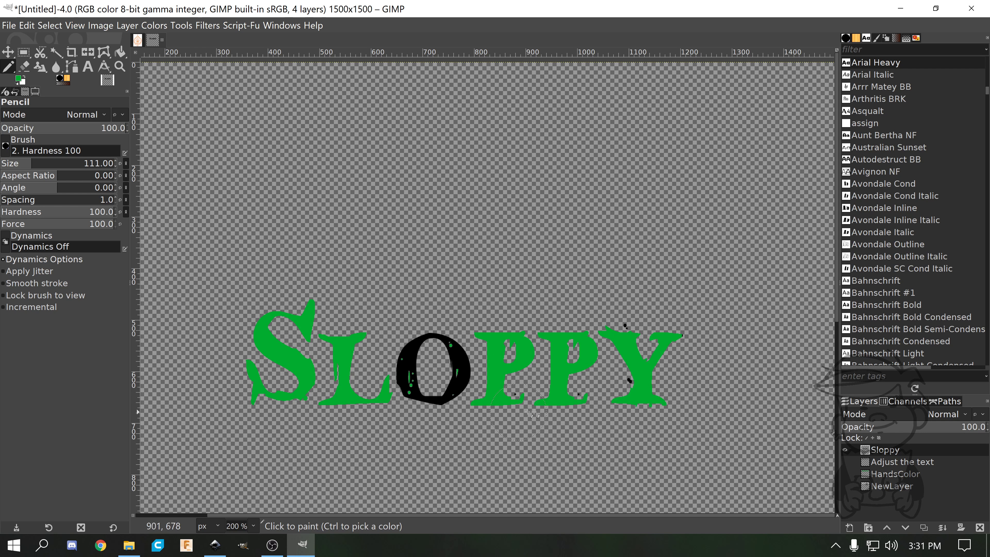
key(ctrl+z)
key(ctrl+z)
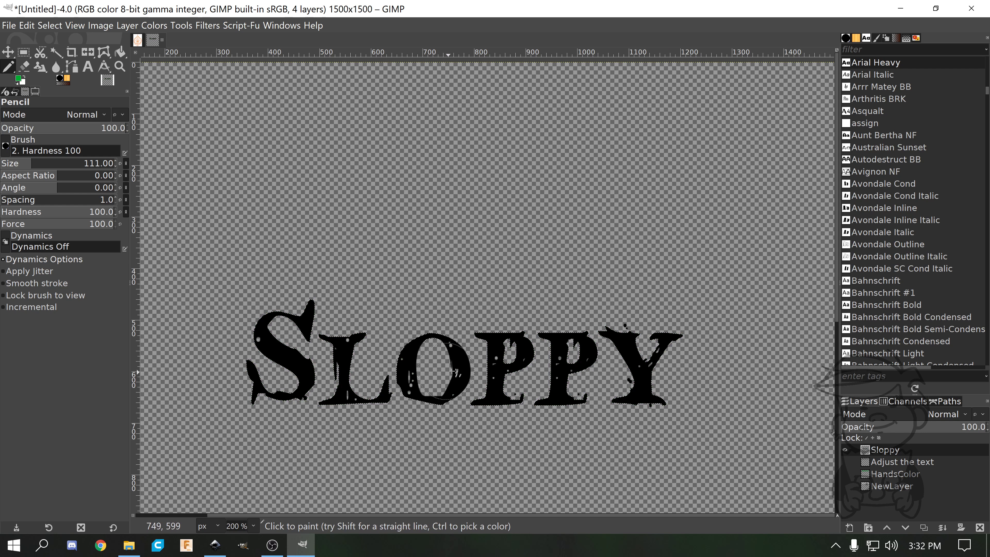
mouse_move(449, 375)
mouse_down()
mouse_move(464, 370)
mouse_move(405, 374)
mouse_move(431, 361)
mouse_up()
key(ctrl+z)
Zoom in on the O's thick side and subtract its black body from the selection with Fuzzy Select.
click(60, 54)
scroll(413, 322, up, 4)
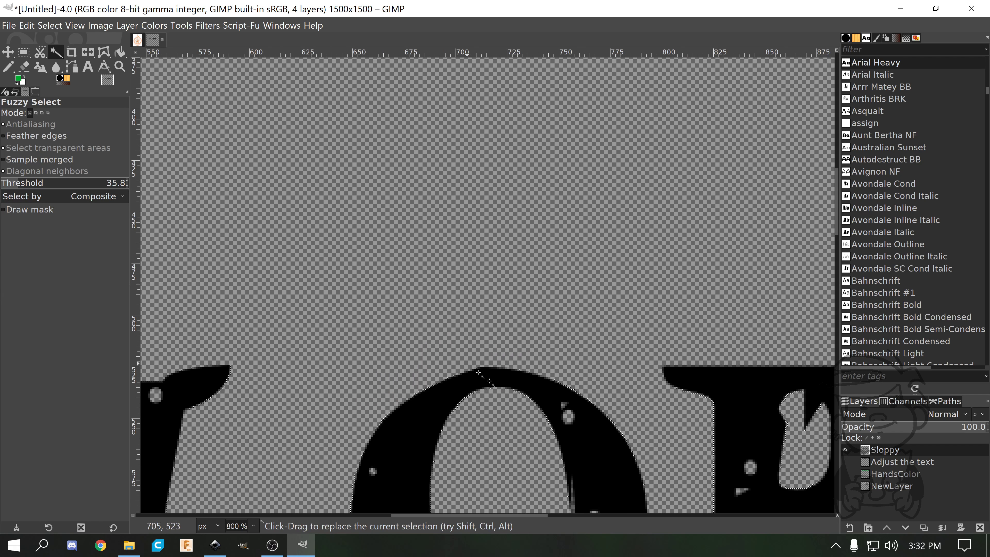
drag(528, 426, 433, 204)
scroll(466, 203, up, 3)
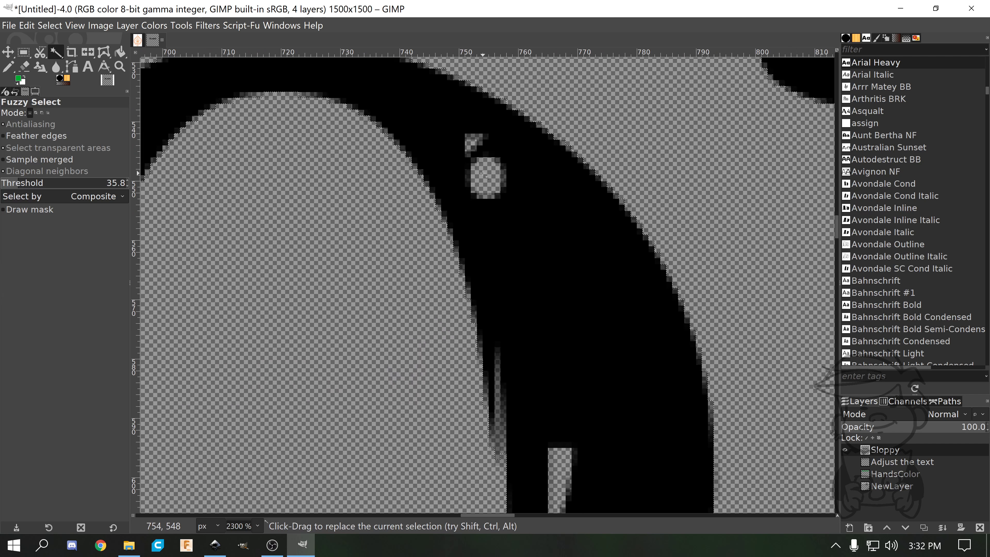
ctrl+click(550, 219)
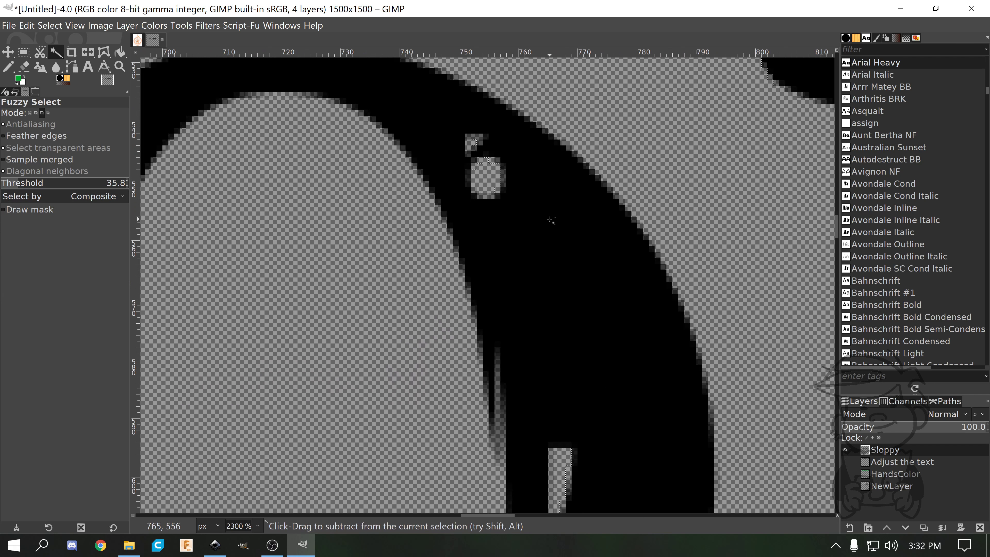
Paint green Pencil test marks on the O before and after undoing its subtraction from the selection, and undo the marks.
scroll(517, 273, down, 4)
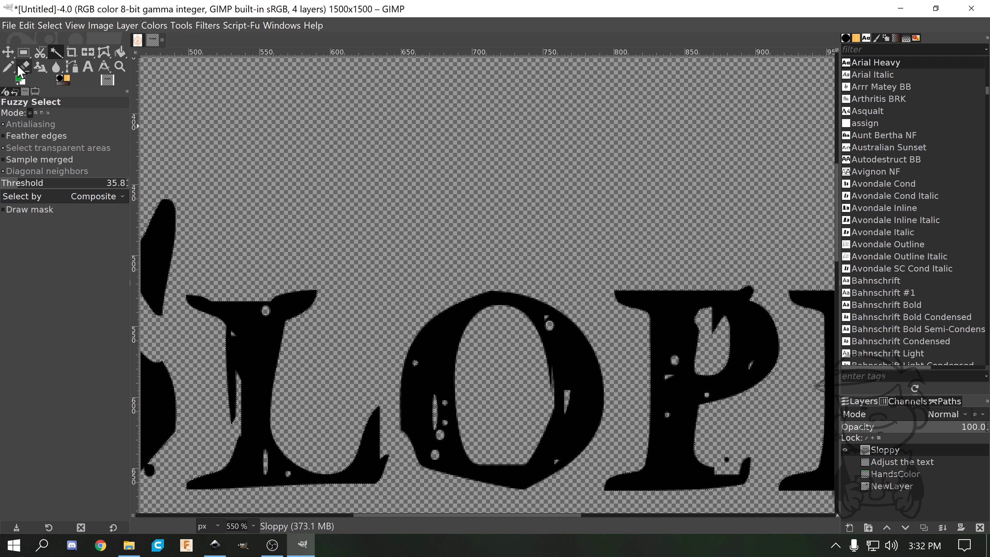
click(8, 67)
click(523, 350)
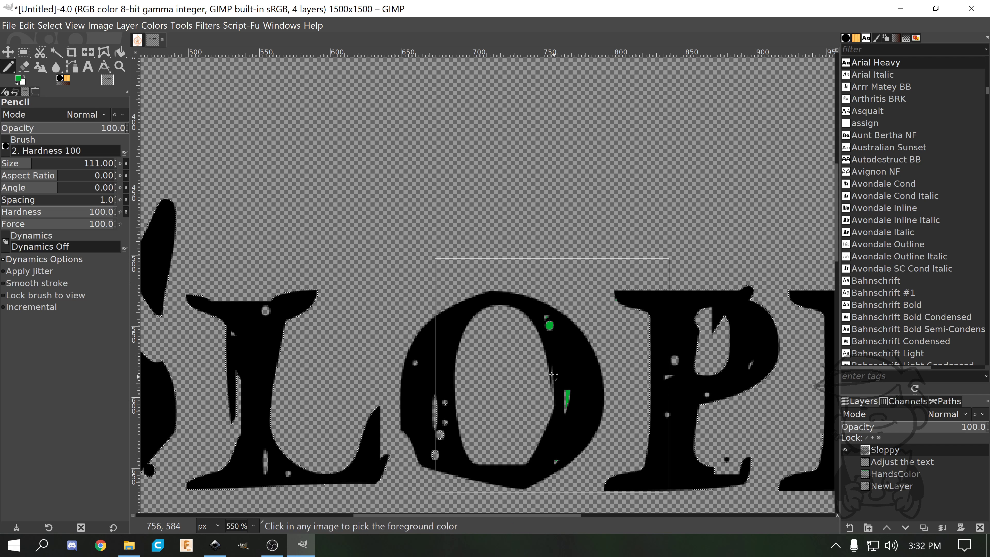
key(ctrl+z)
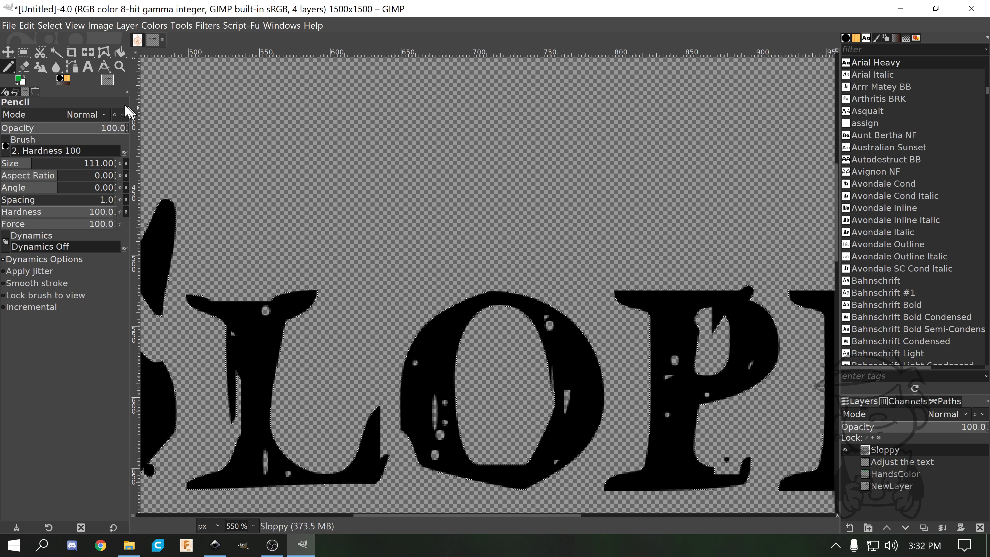
click(476, 289)
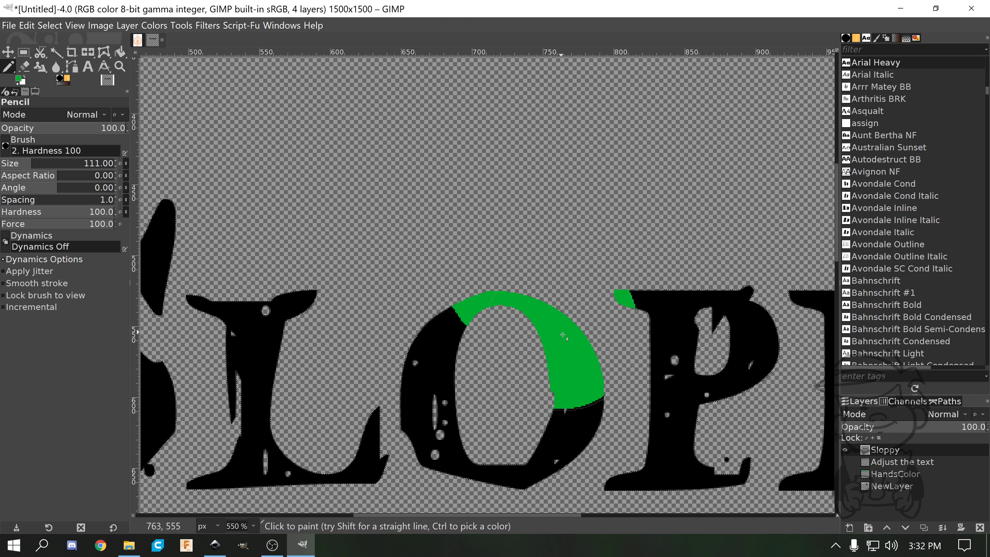
key(ctrl+z)
Add the wedge-shaped hole in the O's thick side to the selection with Fuzzy Select.
click(56, 52)
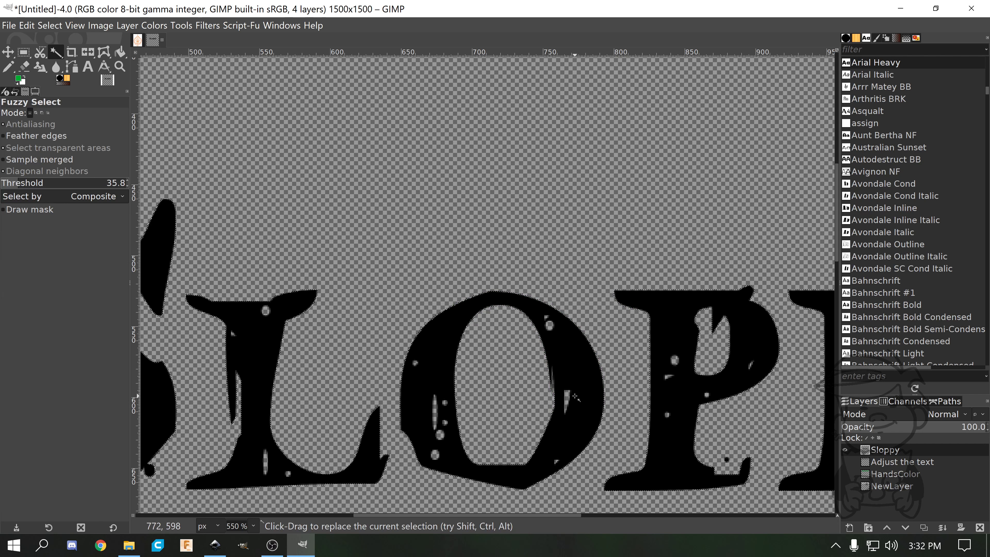
scroll(508, 347, up, 3)
scroll(579, 257, up, 4)
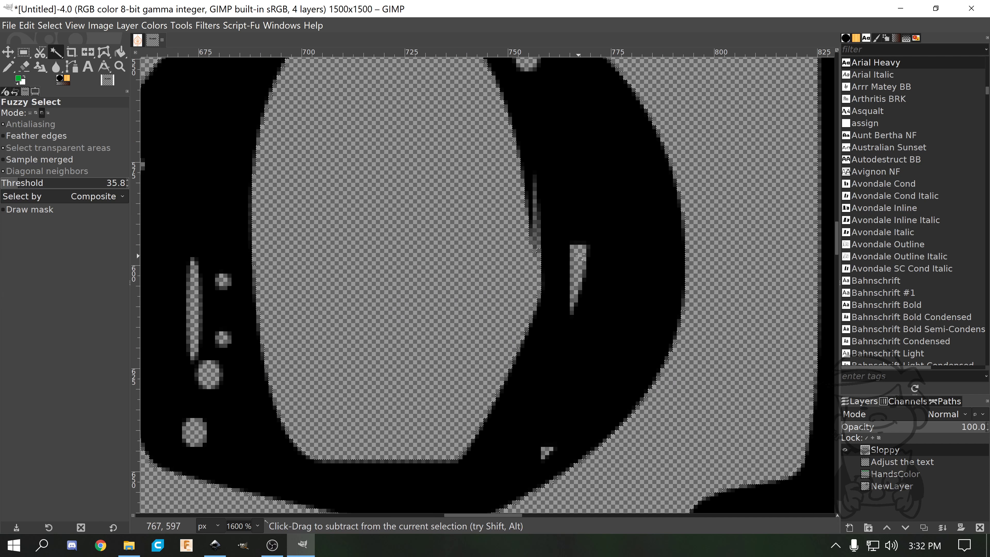
scroll(580, 257, down, 7)
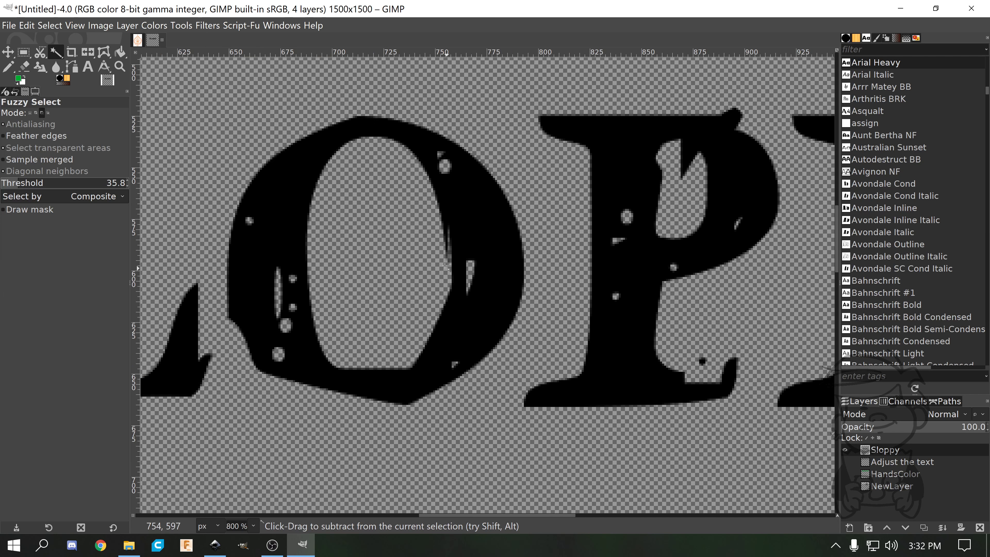
scroll(475, 271, up, 5)
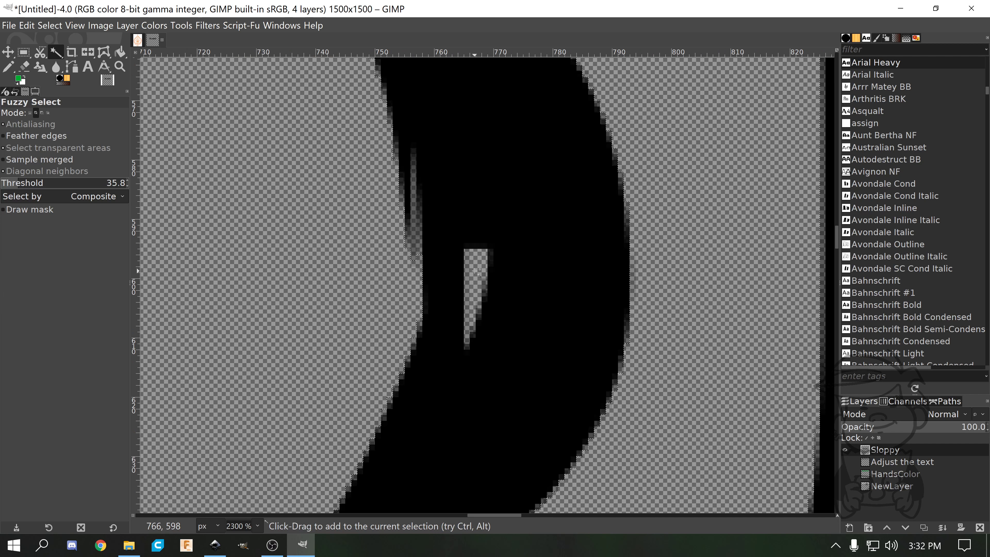
click(475, 271)
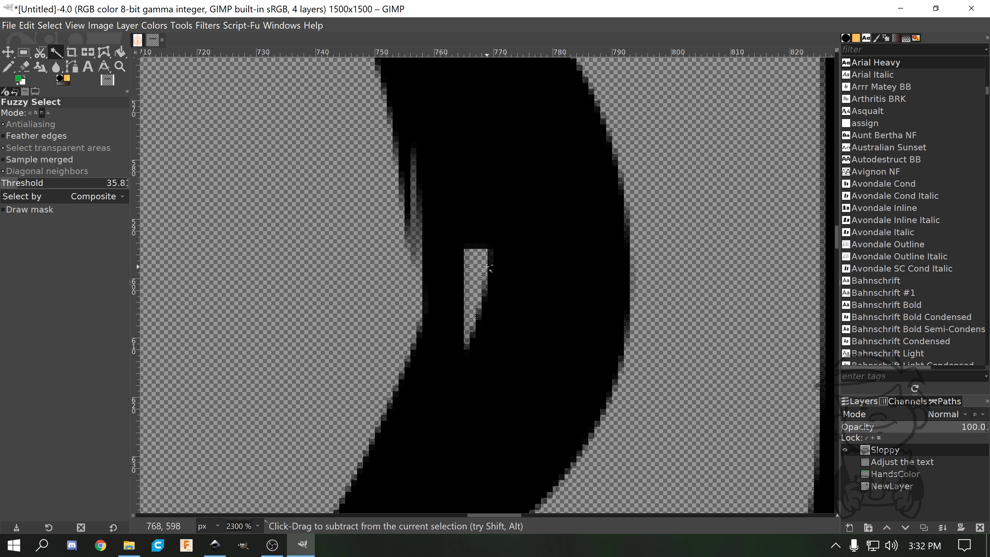
Select the transparent background around the Sloppy lettering and add a small hole in the O to the selection.
scroll(535, 249, down, 8)
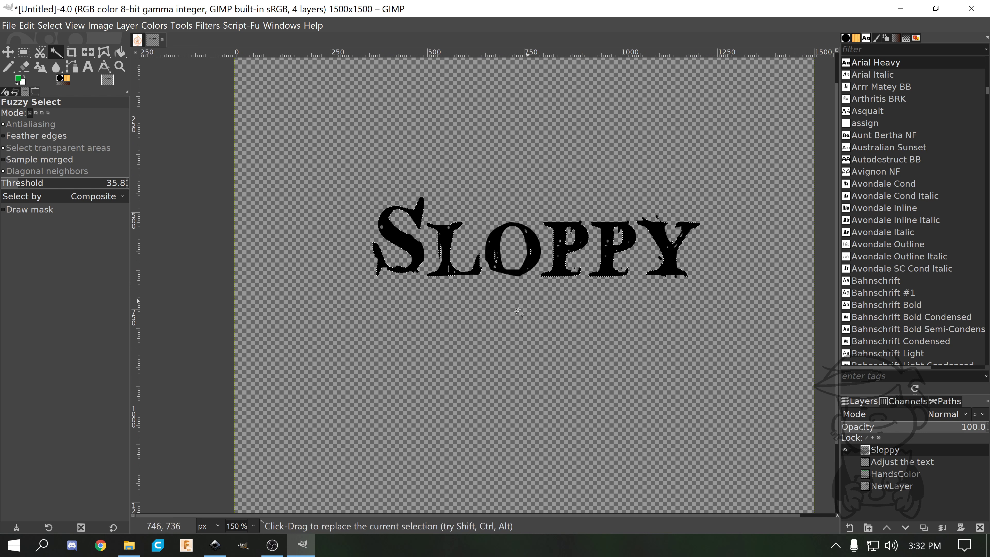
click(515, 313)
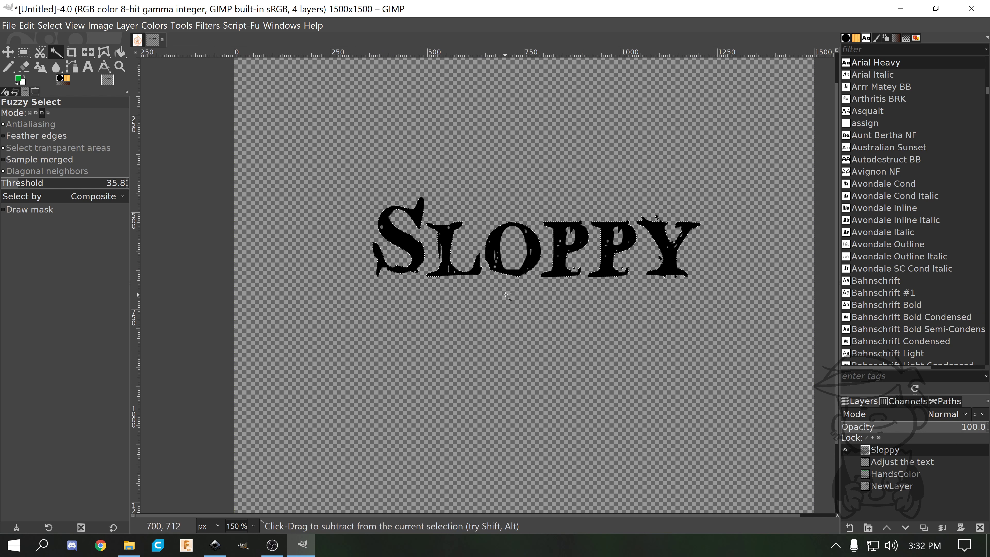
scroll(539, 257, up, 4)
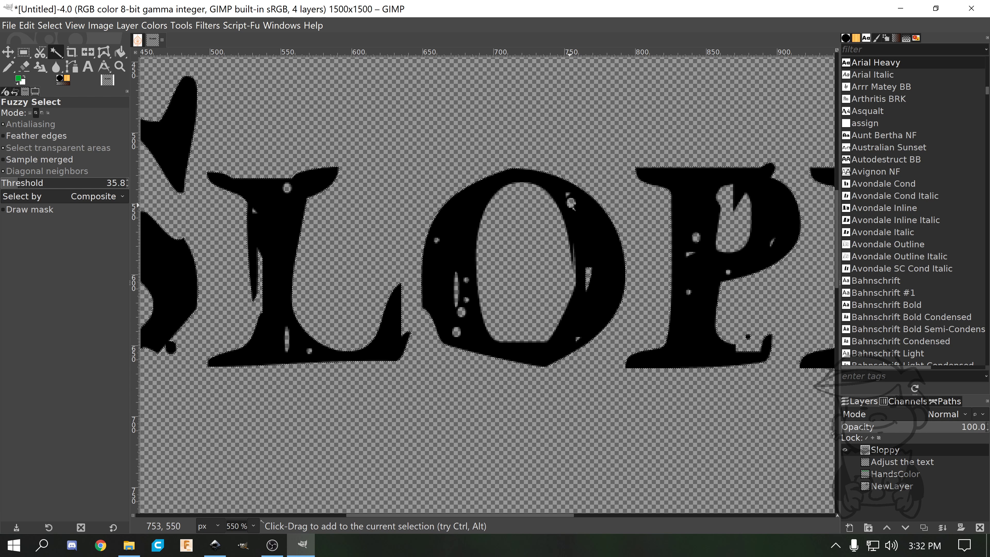
shift+click(463, 304)
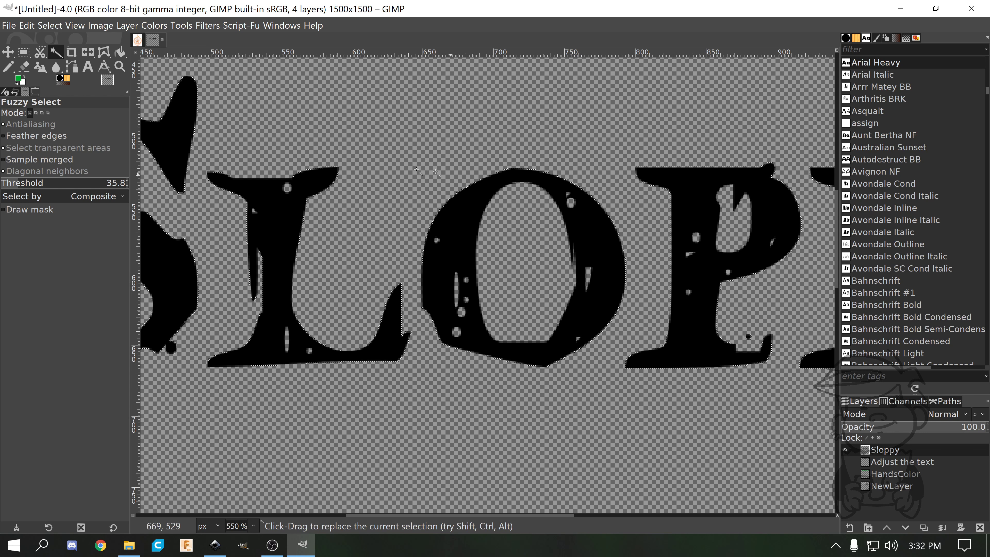
Paint a green Pencil test stroke over the Sloppy lettering with the current selection and undo it.
key(ctrl)
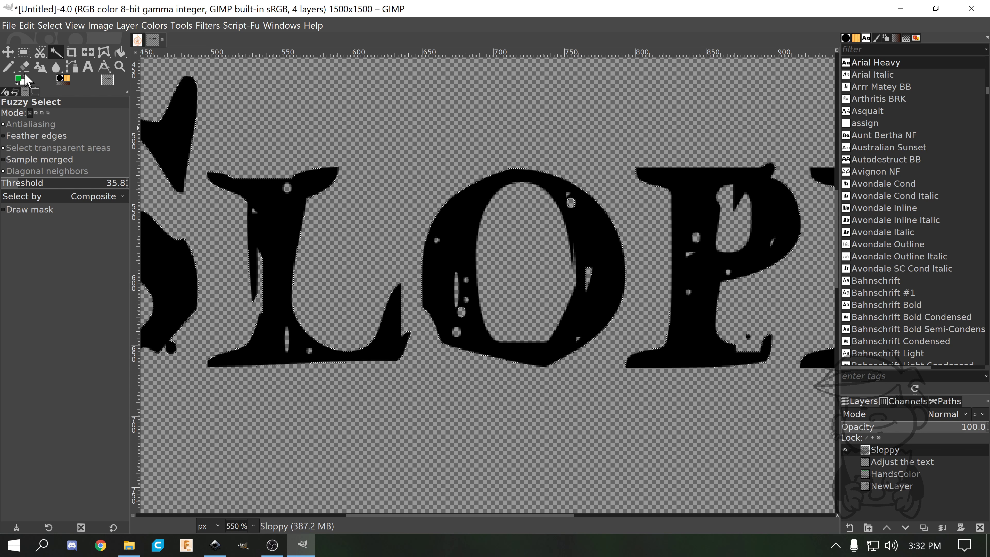
click(9, 68)
scroll(468, 227, down, 4)
drag(467, 221, 563, 228)
key(ctrl+z)
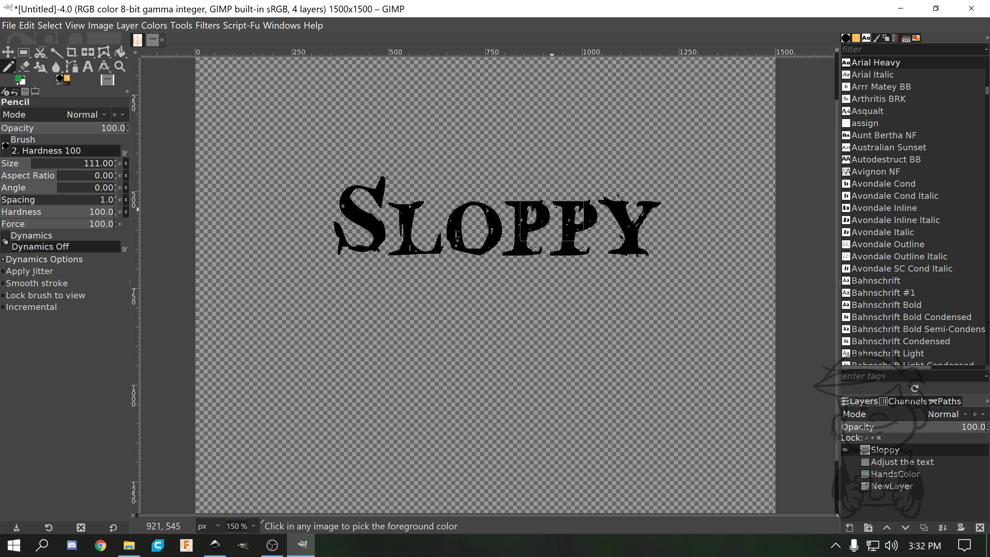
Add the small hole in the second P's stem to the selection with Fuzzy Select.
click(58, 53)
scroll(368, 183, up, 2)
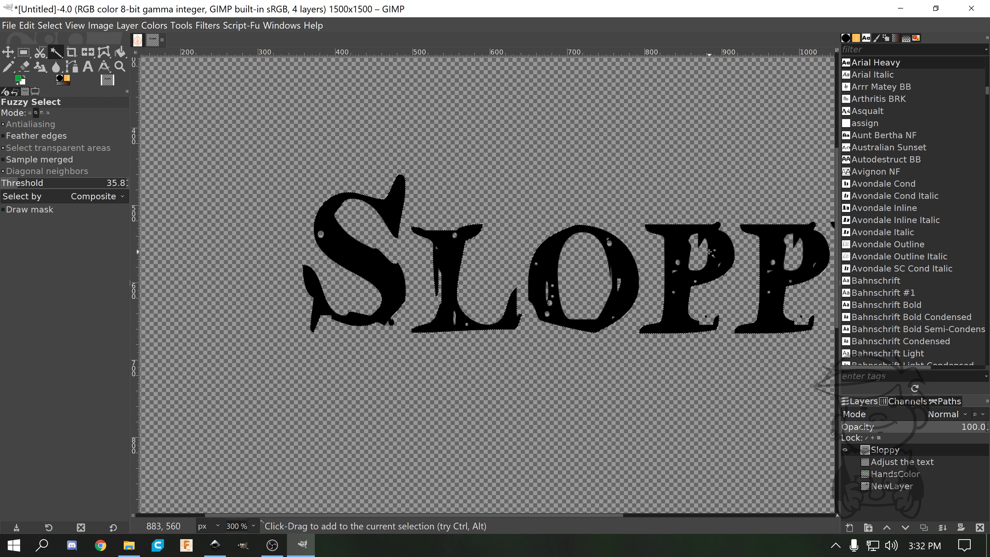
scroll(637, 261, right, 3)
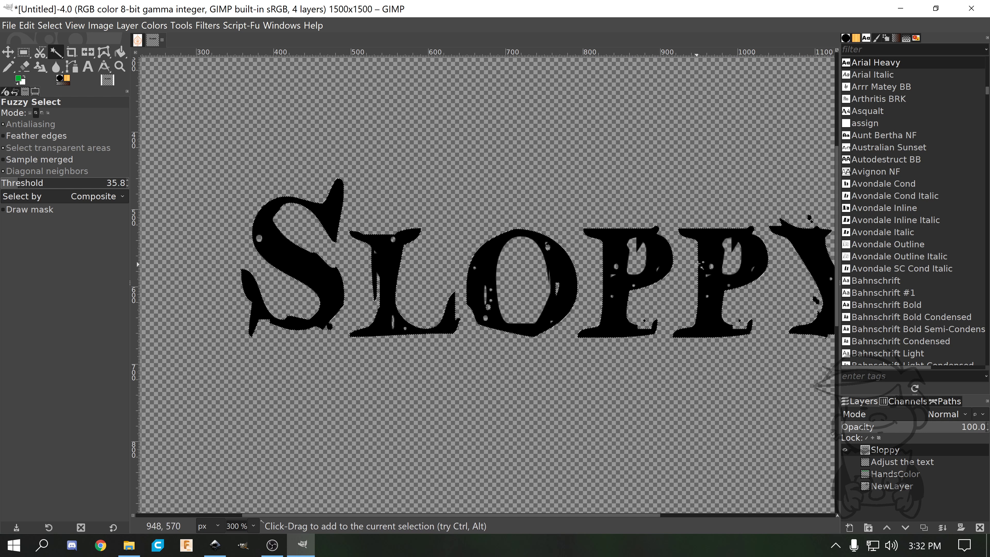
shift+click(710, 266)
Set the Fuzzy Select threshold to 124.1, select the transparent background around the lettering and add the O's inner opening.
click(61, 182)
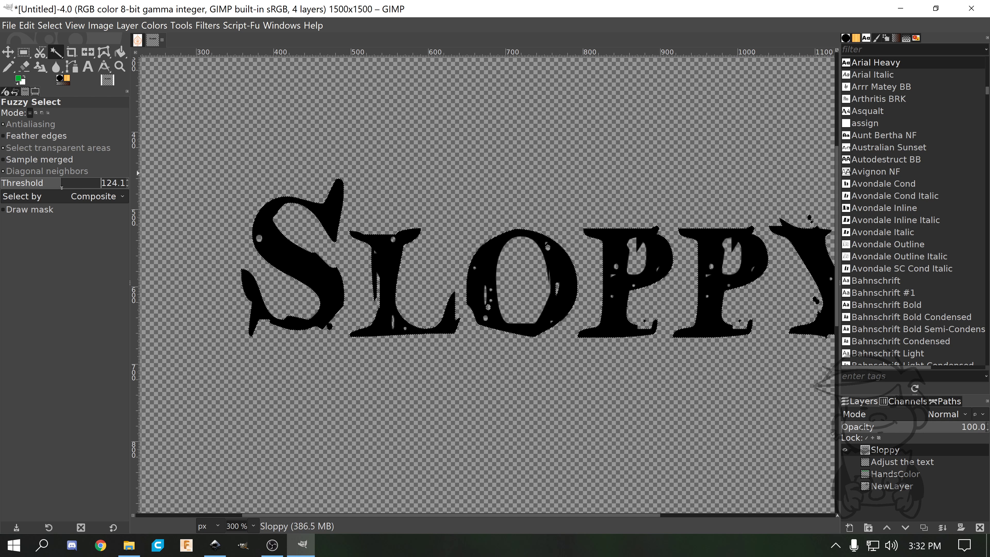
click(525, 276)
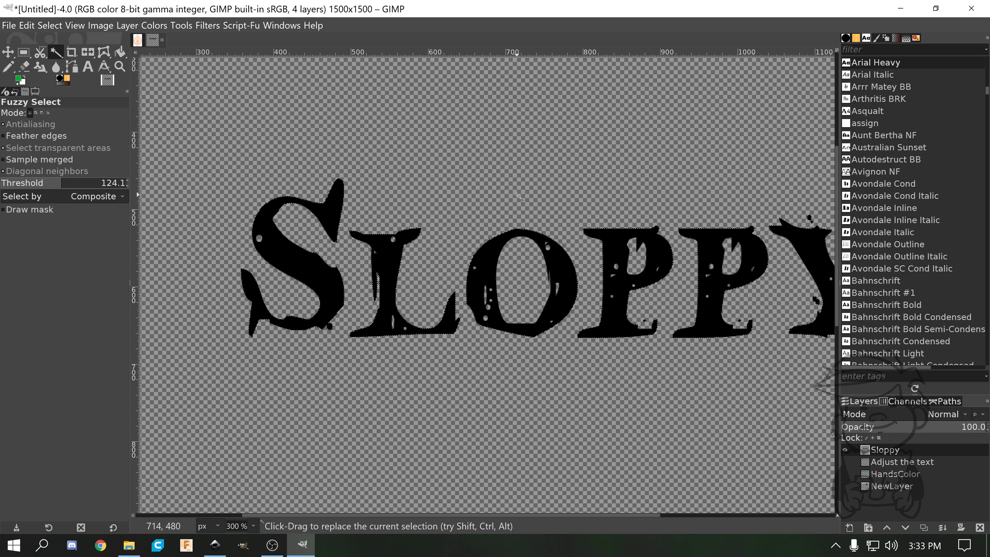
shift+click(518, 287)
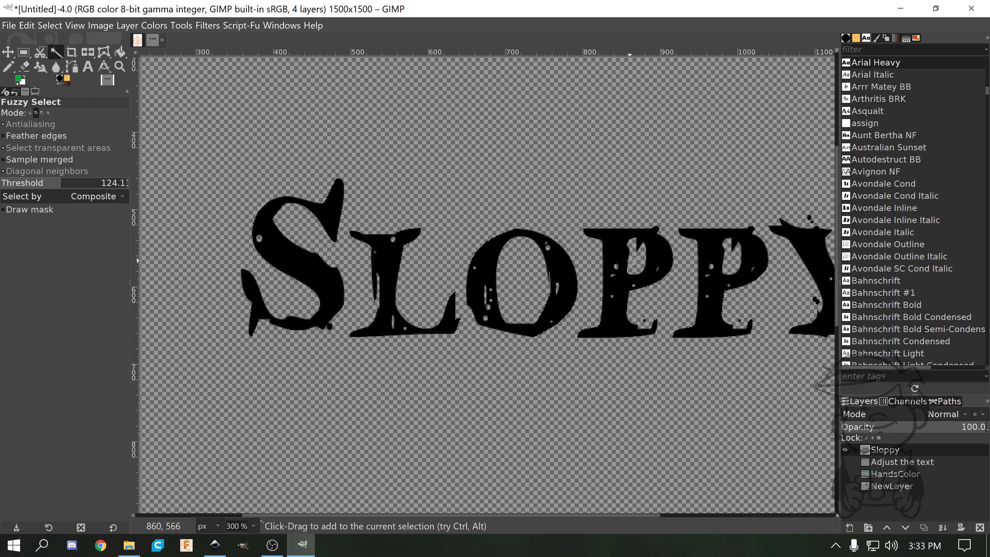
Add the inner openings of the Ps and the wedge-shaped and small round holes in the O to the selection.
drag(691, 246, 594, 269)
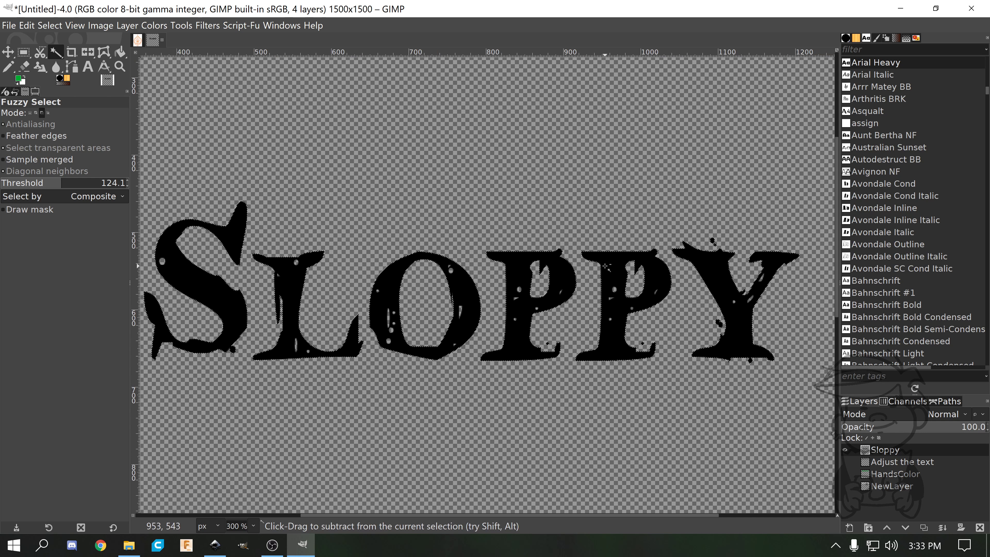
scroll(449, 241, up, 4)
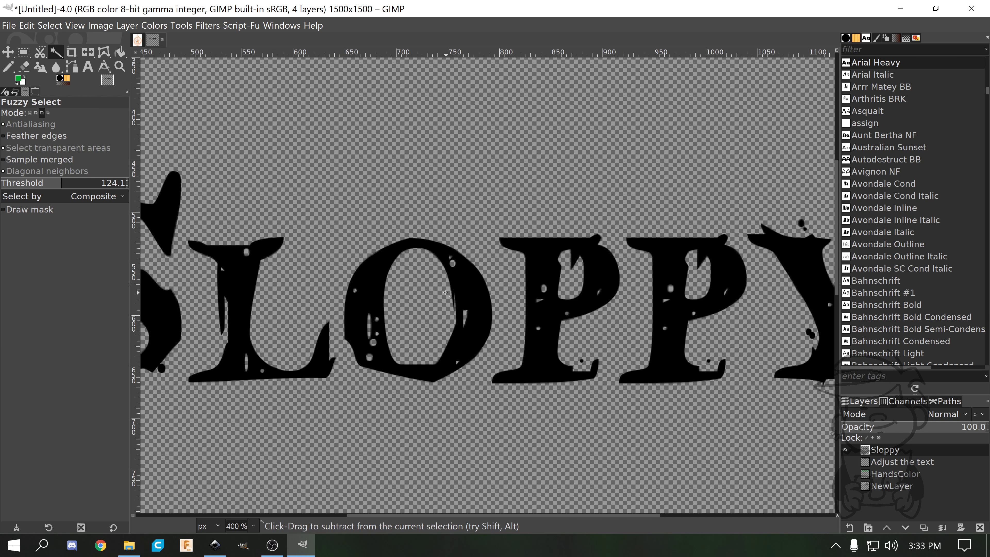
drag(450, 242, 504, 269)
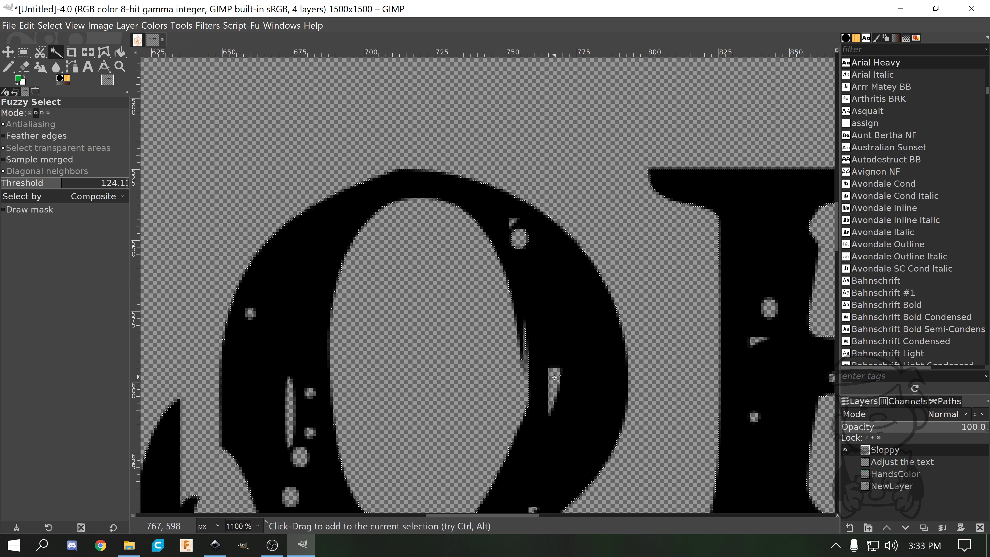
scroll(520, 346, down, 4)
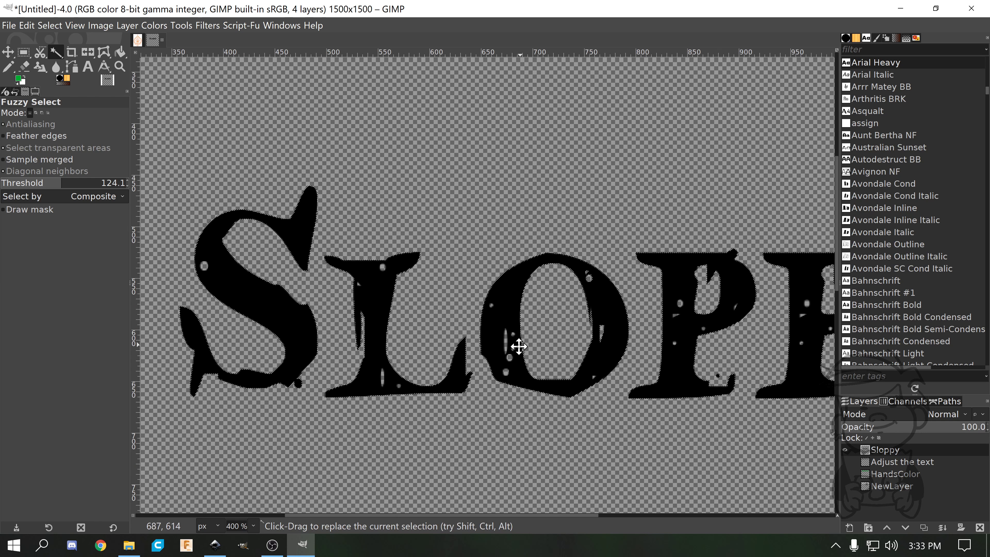
scroll(519, 346, left, 5)
scroll(647, 405, up, 2)
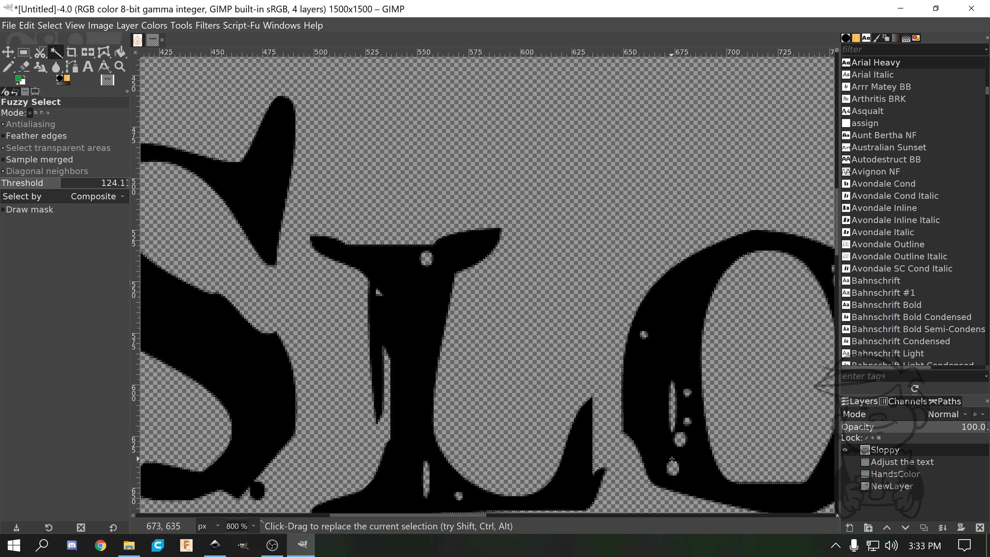
scroll(671, 460, down, 4)
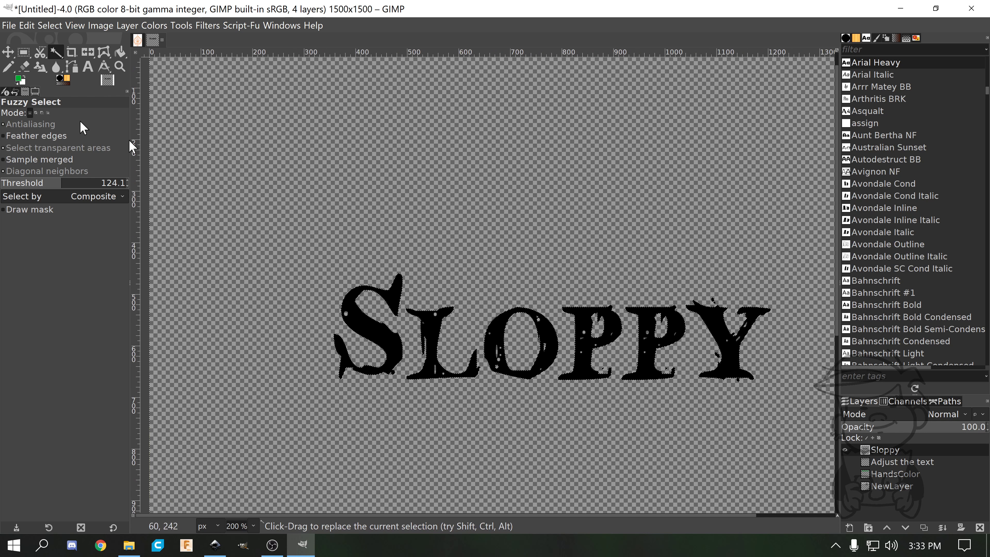
Paint broad green Pencil strokes across the selected background around the Sloppy lettering, and undo them.
click(8, 66)
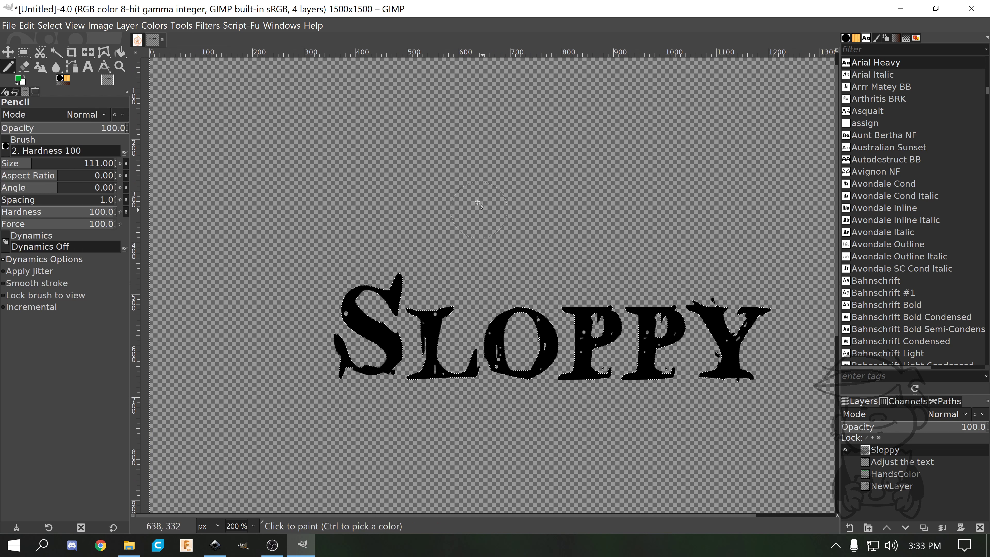
mouse_move(475, 201)
mouse_down()
mouse_move(386, 368)
mouse_move(488, 322)
mouse_move(563, 263)
mouse_move(590, 299)
mouse_move(644, 287)
mouse_up()
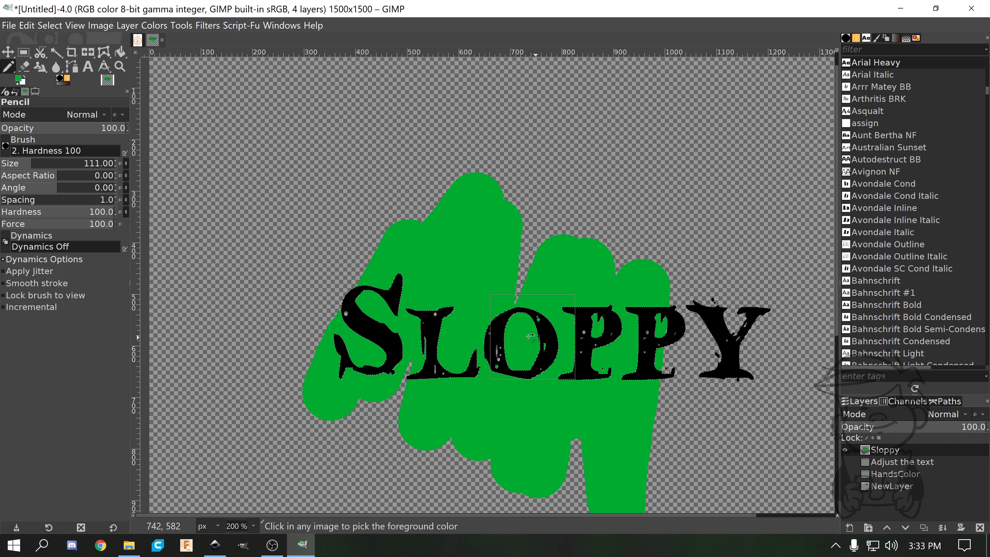
key(ctrl+z)
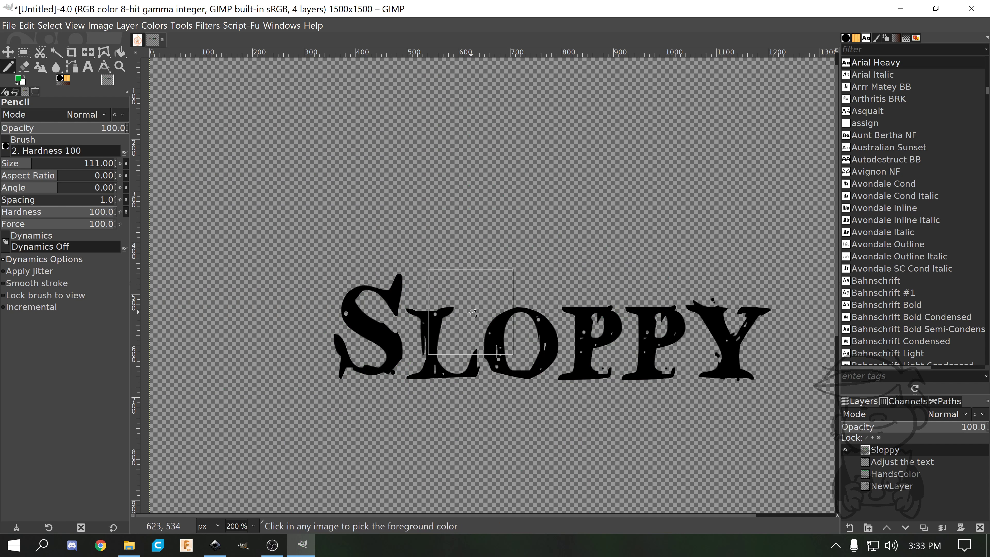
Invert the selection and recolour all the Sloppy letters green with the Pencil, checking the O and P edges up close.
mouse_move(392, 308)
mouse_down()
mouse_move(351, 393)
mouse_move(363, 370)
mouse_up()
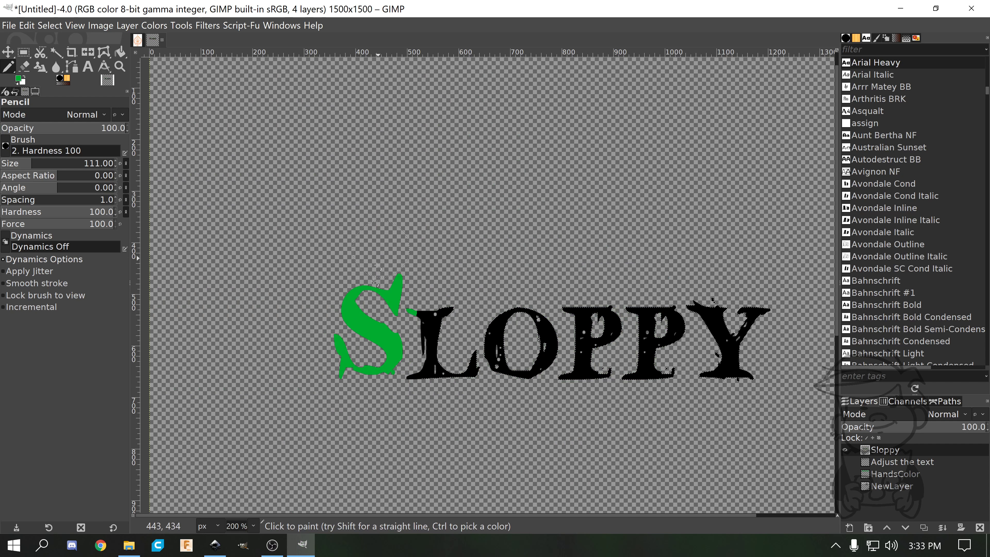
mouse_move(406, 300)
mouse_down()
mouse_move(438, 408)
mouse_move(497, 279)
mouse_up()
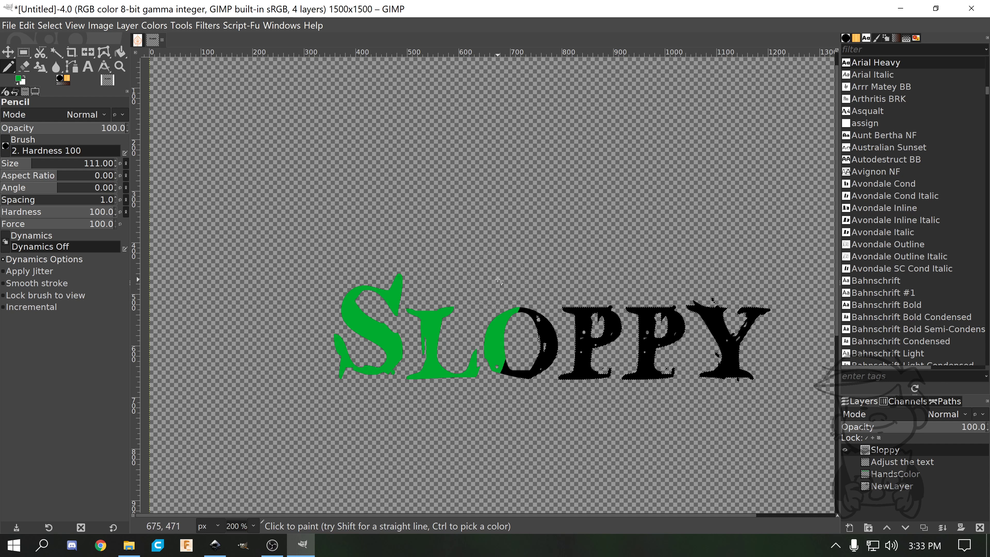
mouse_move(506, 314)
mouse_down()
mouse_move(517, 359)
mouse_move(531, 343)
mouse_move(544, 369)
mouse_move(558, 358)
mouse_move(582, 370)
mouse_move(585, 338)
mouse_move(610, 335)
mouse_move(590, 323)
mouse_move(609, 375)
mouse_move(633, 346)
mouse_move(663, 342)
mouse_move(681, 375)
mouse_move(647, 384)
mouse_up()
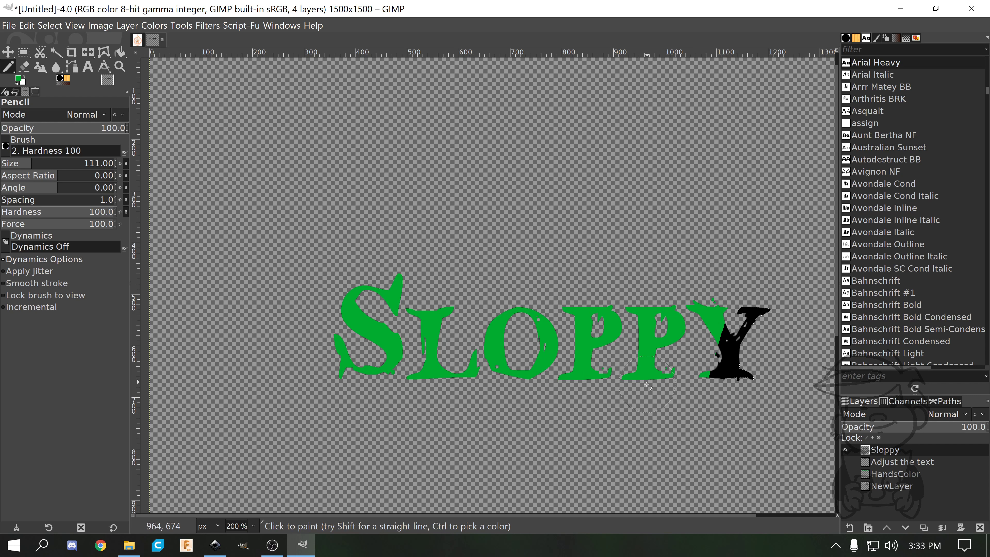
drag(702, 287, 743, 297)
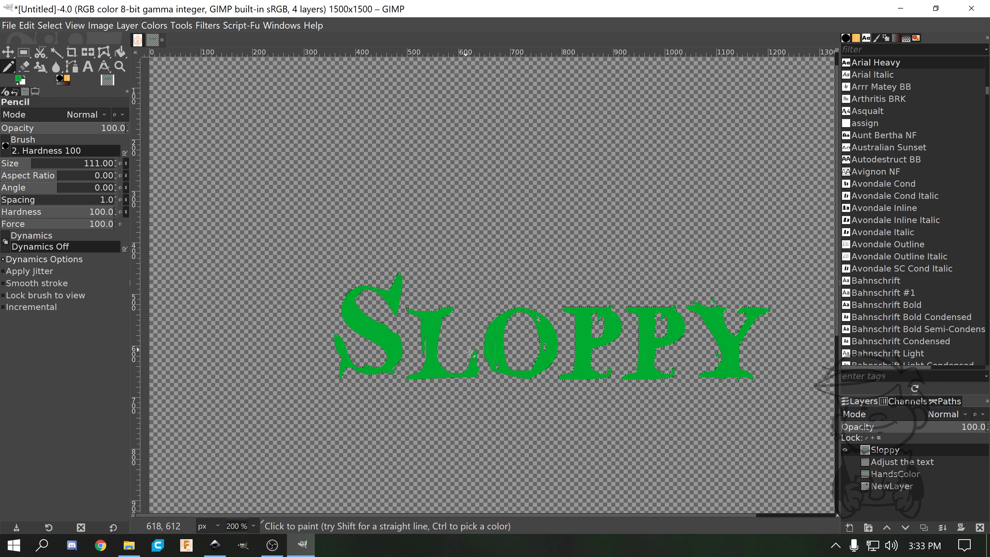
scroll(470, 352, up, 2)
scroll(570, 336, up, 2)
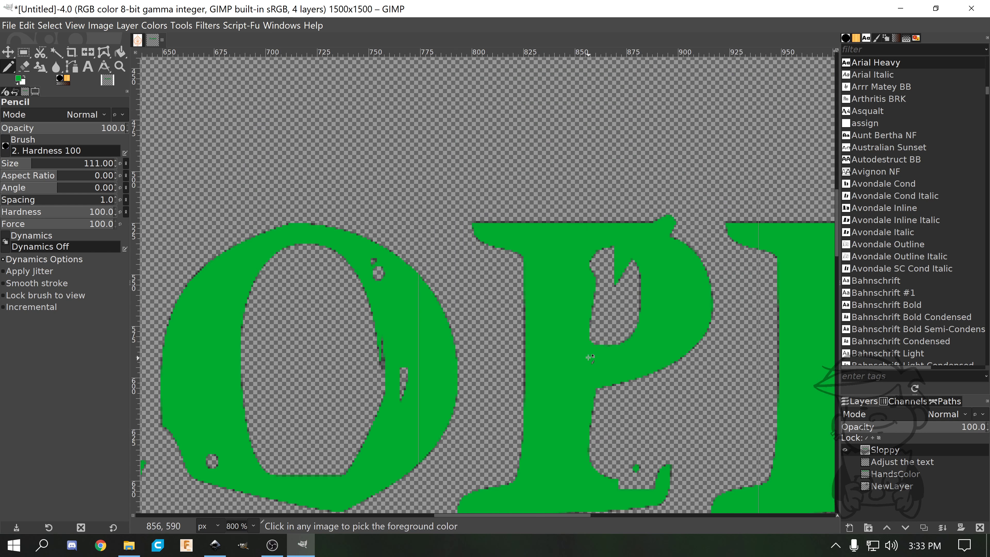
scroll(590, 358, down, 4)
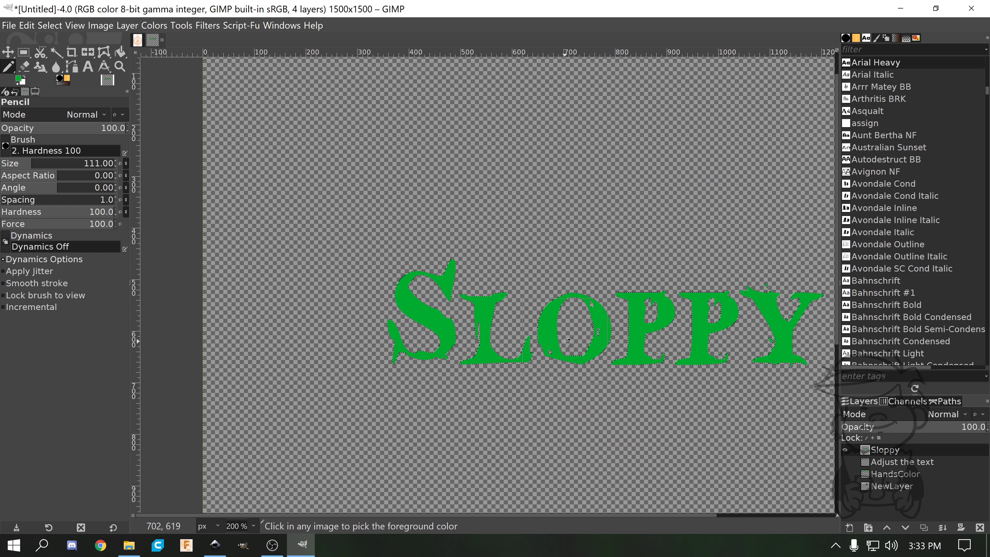
Grow the selection slightly around the green Sloppy lettering.
scroll(565, 341, down, 1)
right_click(562, 343)
mouse_move(603, 390)
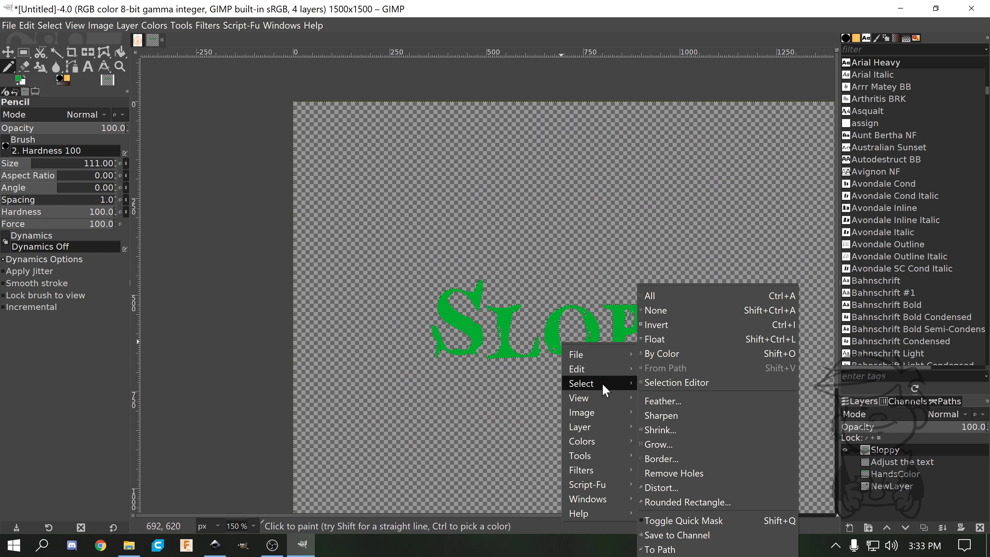
click(659, 444)
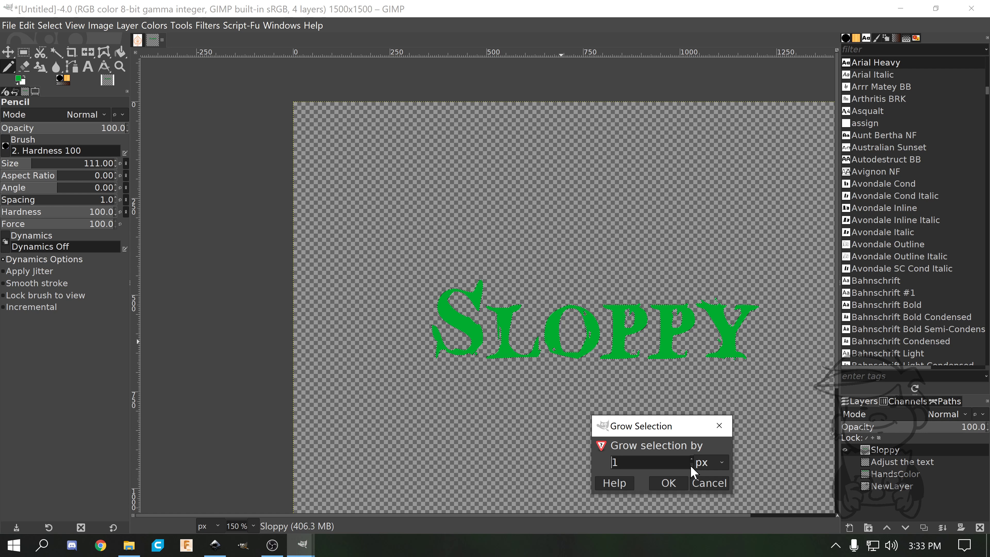
click(668, 482)
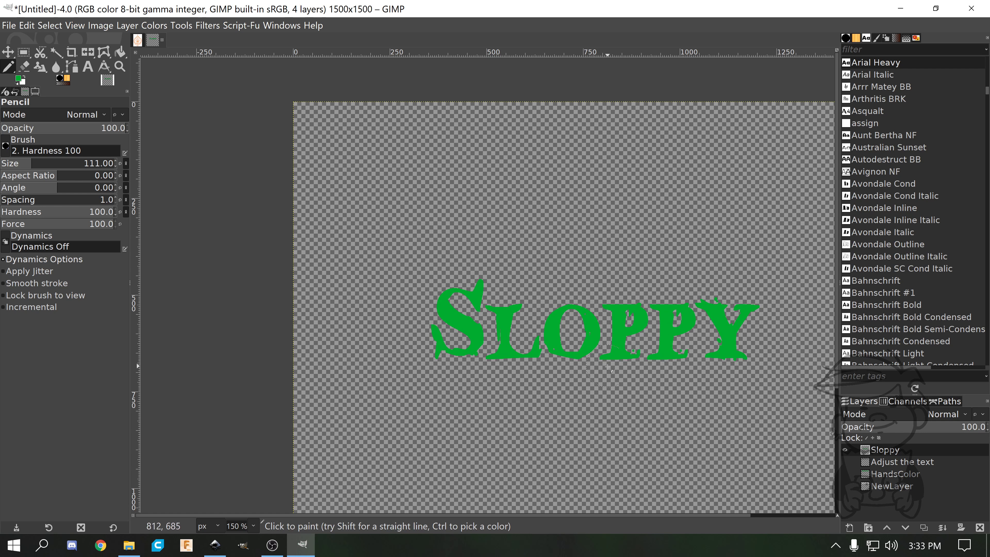
Grow the selection a second time to extend it past the lettering's edges as an outline margin.
scroll(665, 281, down, 1)
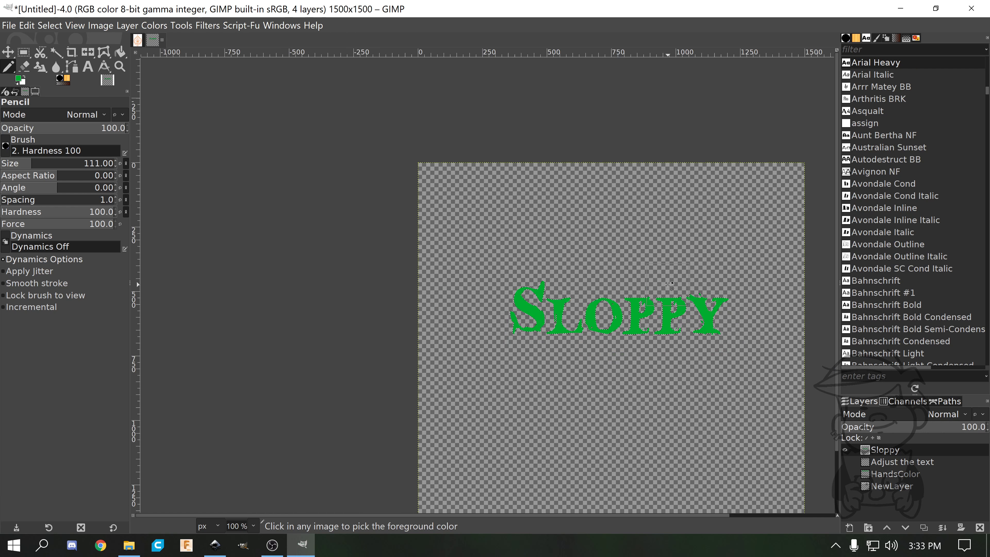
scroll(577, 297, down, 1)
right_click(623, 298)
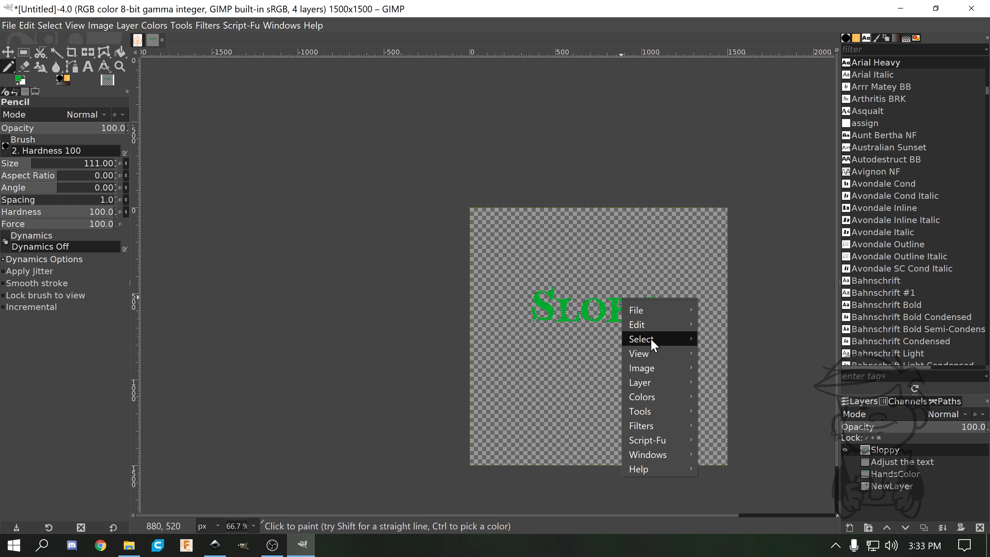
mouse_move(652, 345)
click(716, 445)
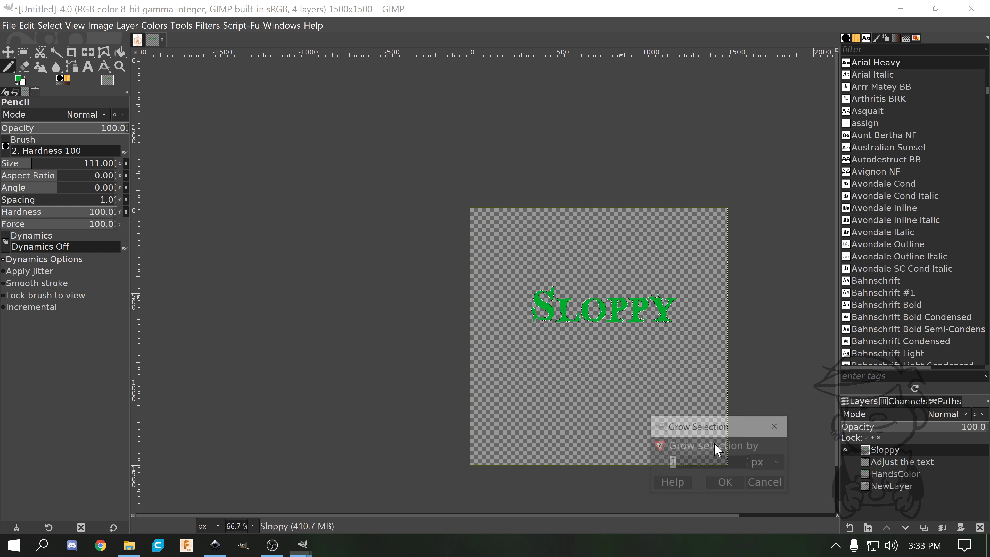
click(750, 466)
click(725, 483)
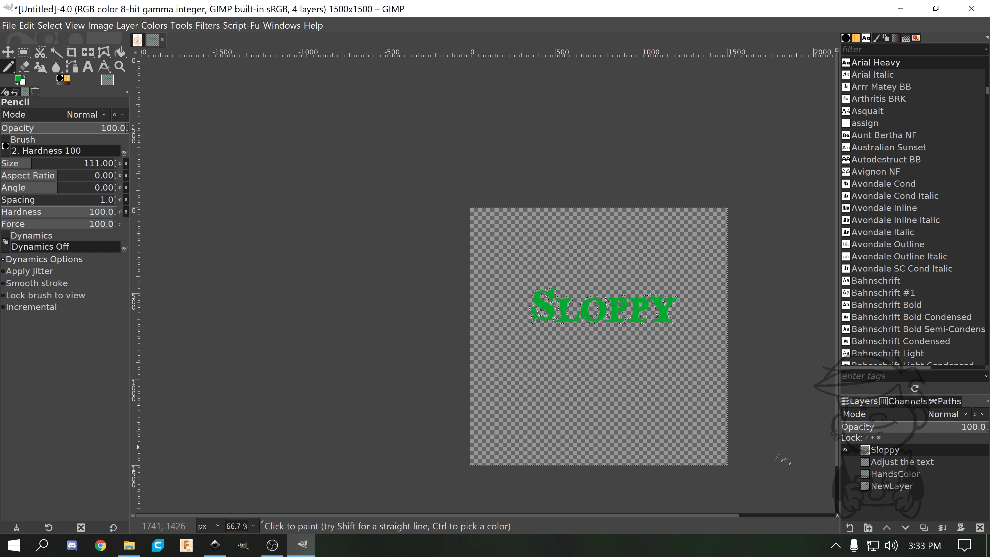
Create a new transparent 1500 by 1500 px layer and move it directly below the Sloppy layer.
click(849, 528)
click(921, 522)
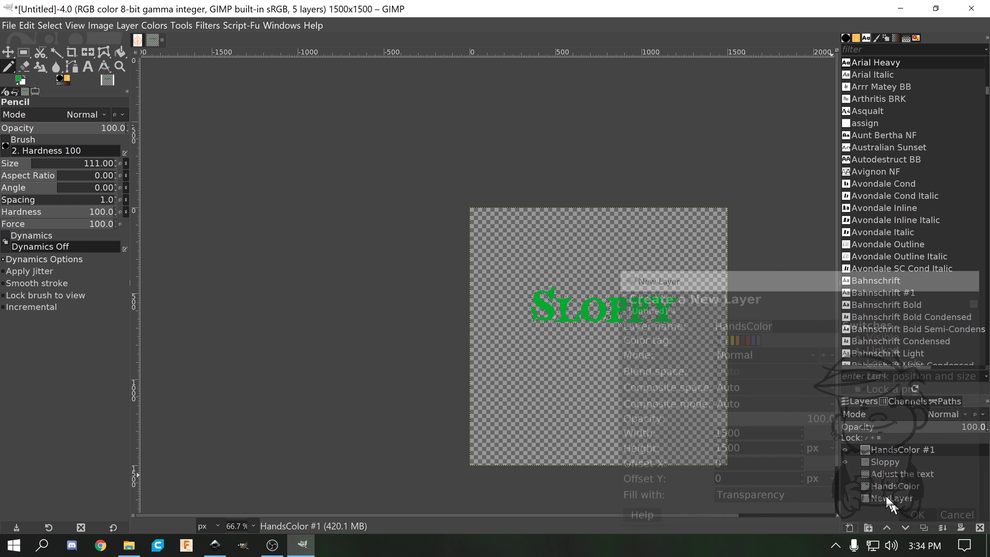
drag(909, 452, 896, 467)
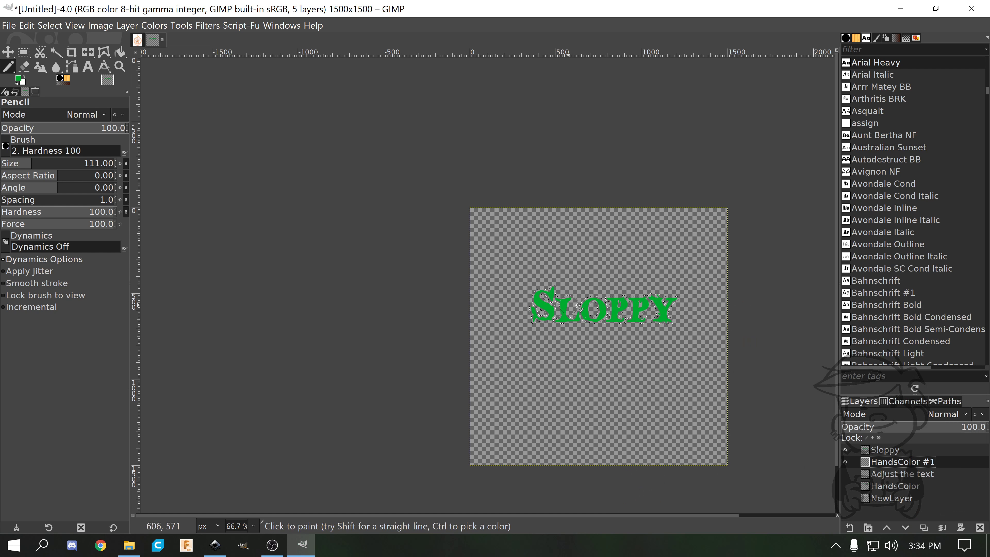
Set the foreground colour to black (000000) and paint the grown selection with the Pencil to outline the green Sloppy lettering.
click(20, 78)
drag(533, 125, 600, 218)
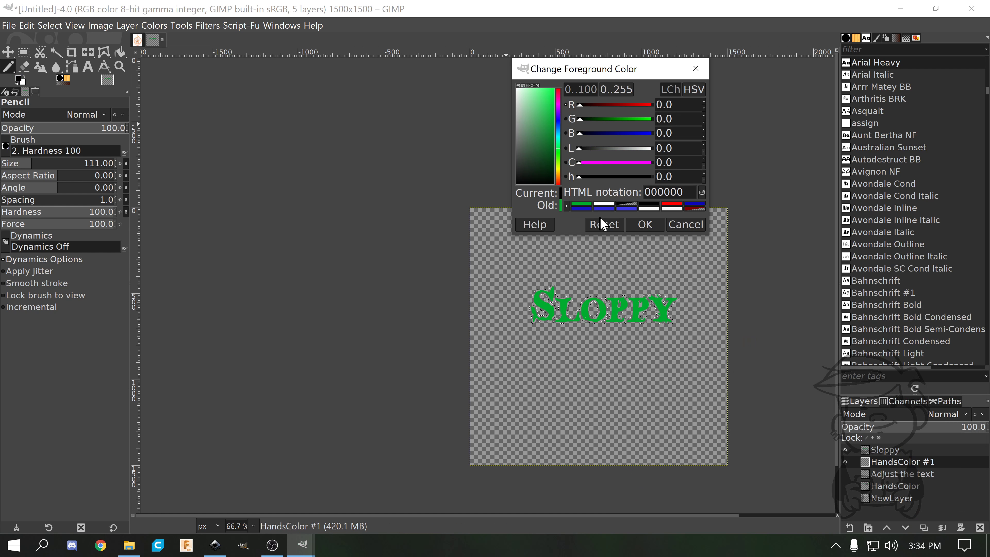
click(645, 224)
drag(547, 318, 554, 289)
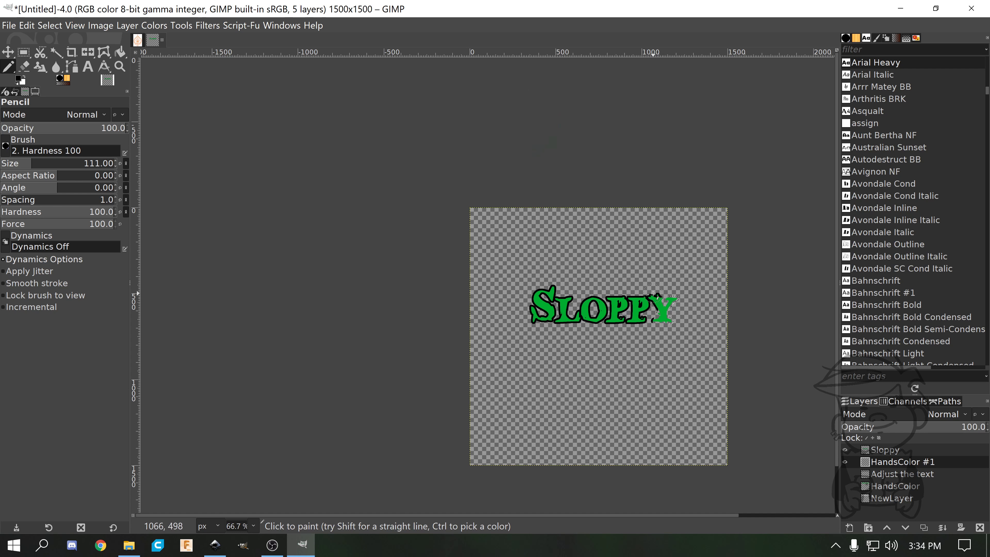
drag(653, 293, 671, 302)
scroll(537, 306, up, 2)
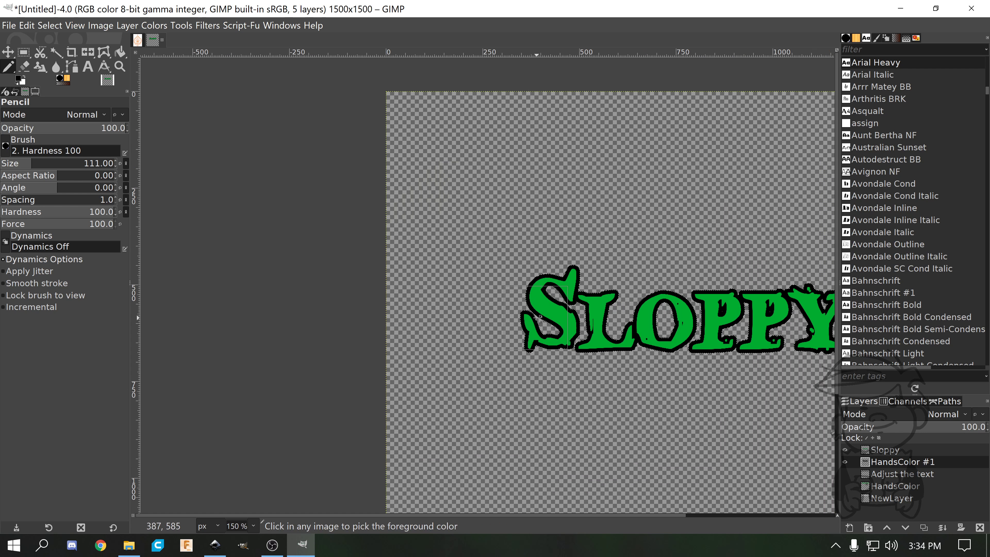
mouse_move(666, 342)
mouse_down()
mouse_move(548, 291)
mouse_move(548, 316)
mouse_up()
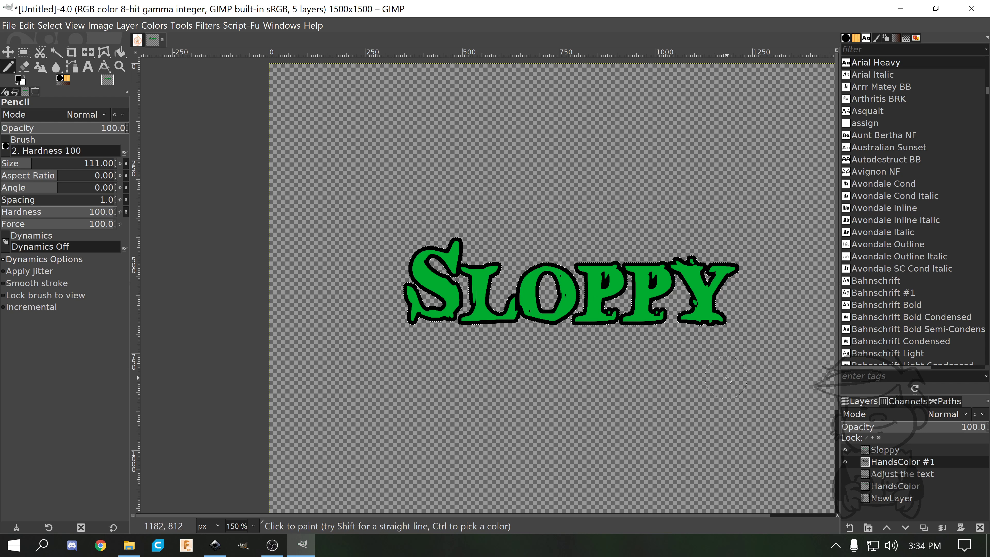
Hide and reshow the black outline layer to compare the Sloppy lettering with and without its outline.
right_click(678, 340)
mouse_move(696, 370)
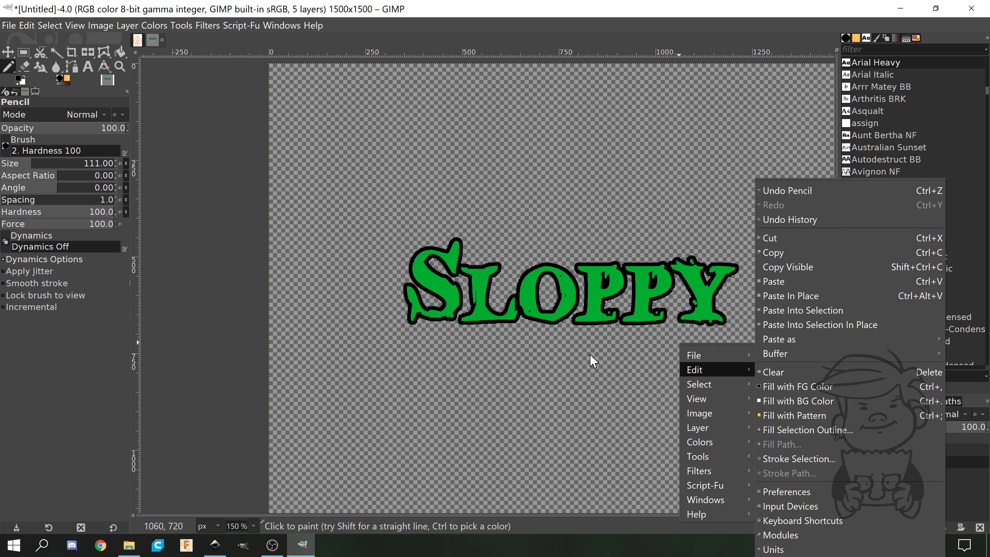
click(592, 361)
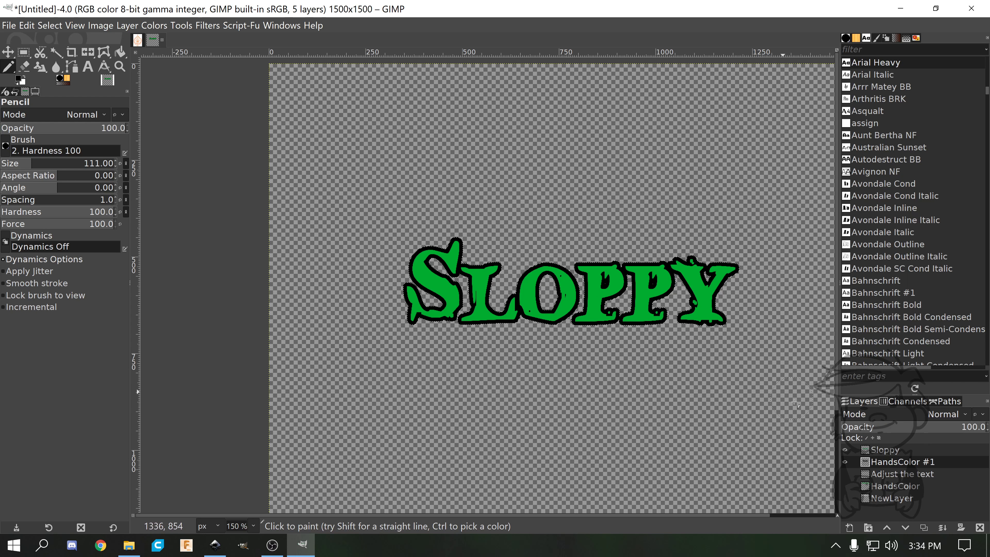
click(846, 462)
click(846, 463)
right_click(674, 343)
mouse_move(694, 385)
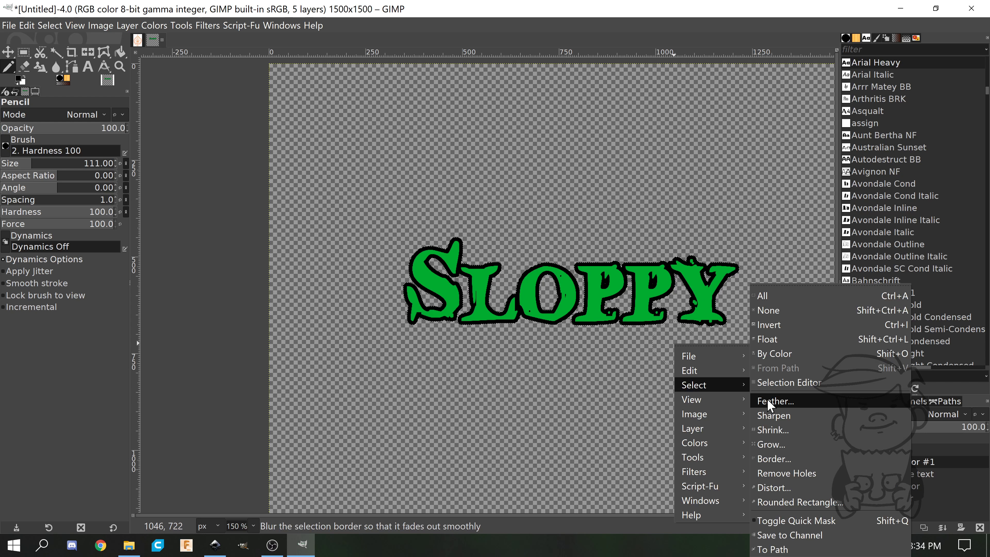
Switch from Fuzzy Select to the Select by Color tool for the outlined Sloppy lettering.
click(56, 54)
click(55, 54)
mouse_move(55, 55)
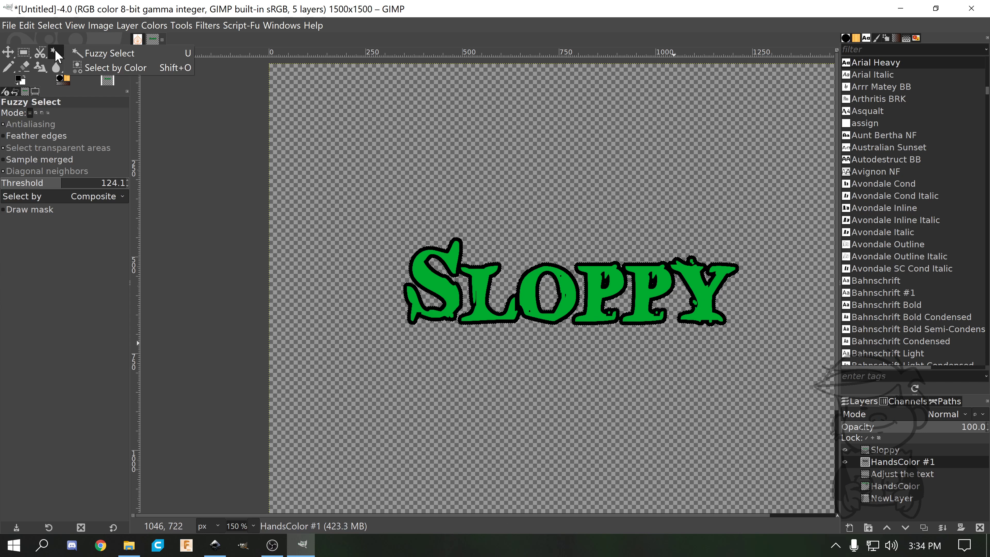
click(91, 67)
click(486, 278)
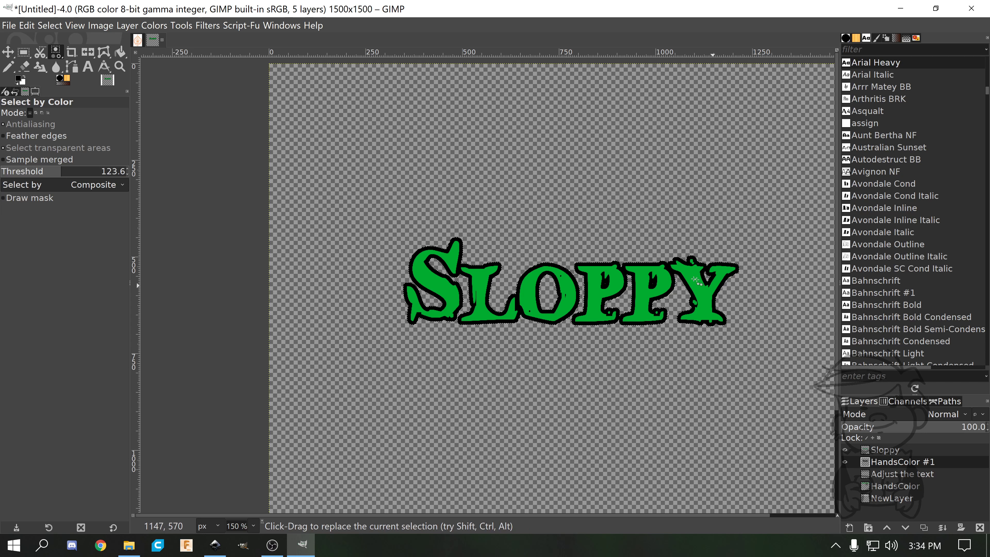
scroll(624, 273, down, 3)
scroll(655, 275, up, 2)
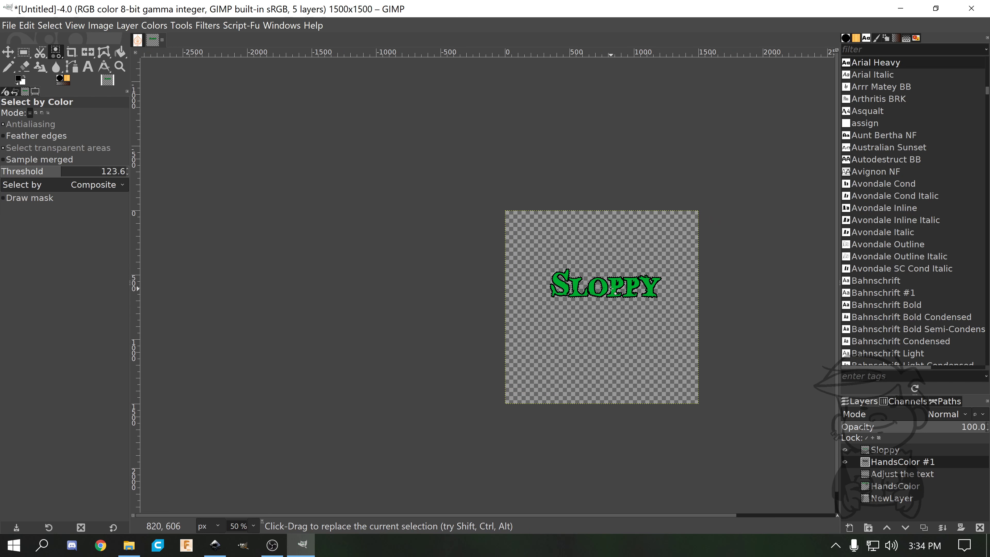
click(278, 545)
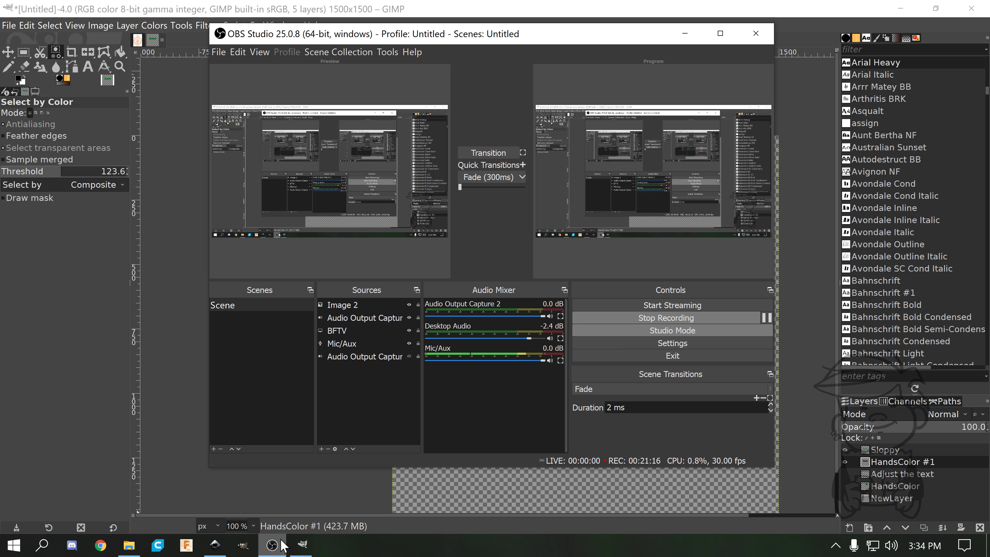
click(284, 545)
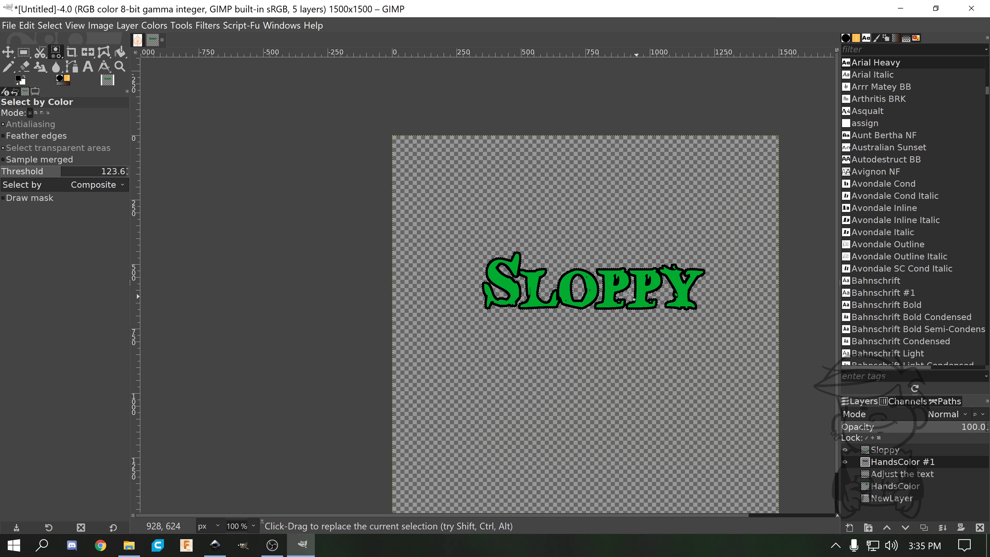
click(278, 546)
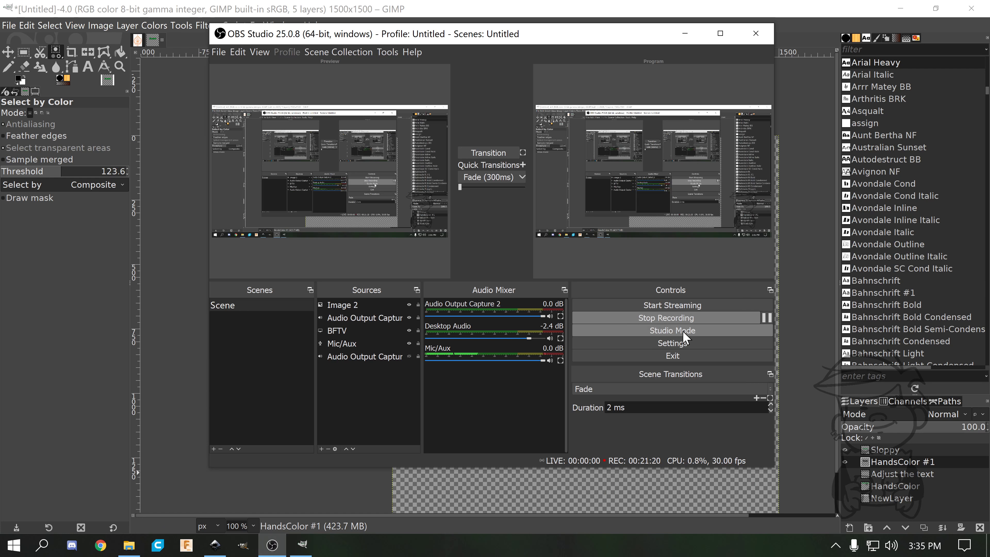
click(807, 21)
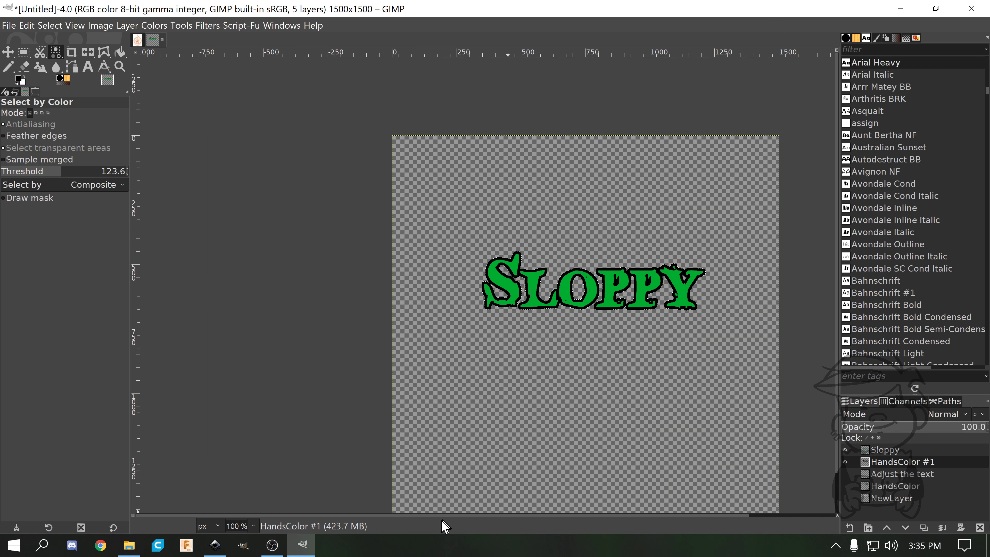
click(277, 551)
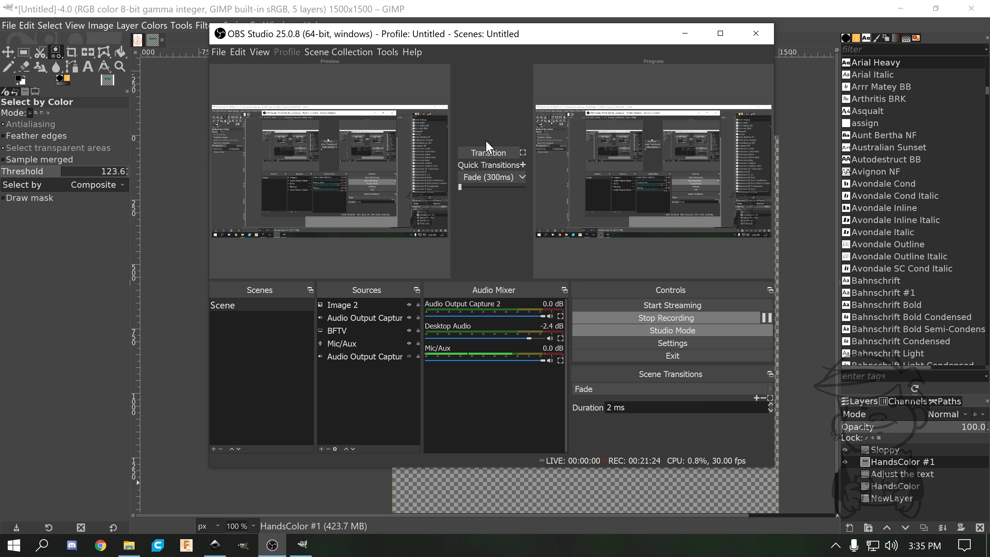